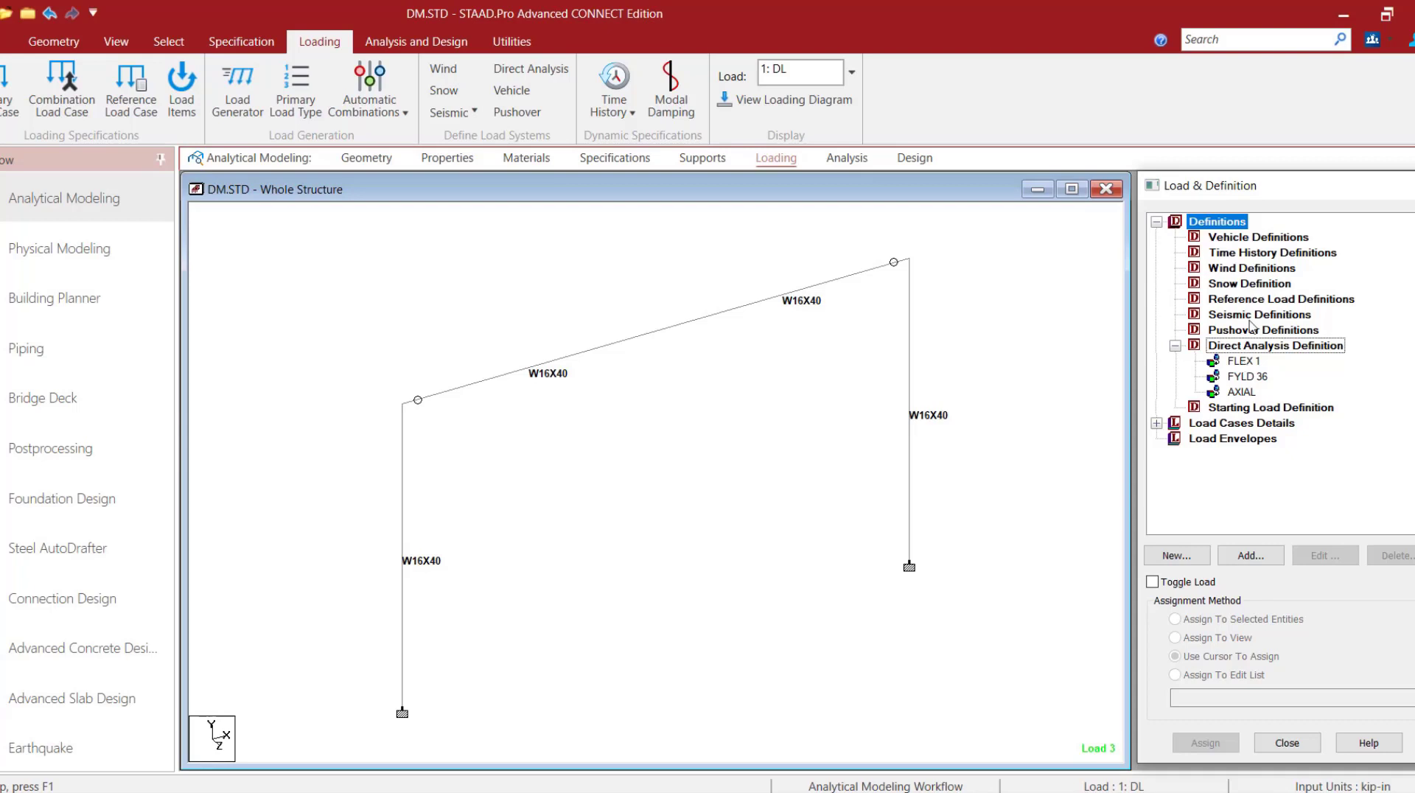
Review the FLEX parameter and then the FYLD parameter of the Direct Analysis definition
double_click(1242, 361)
click(670, 408)
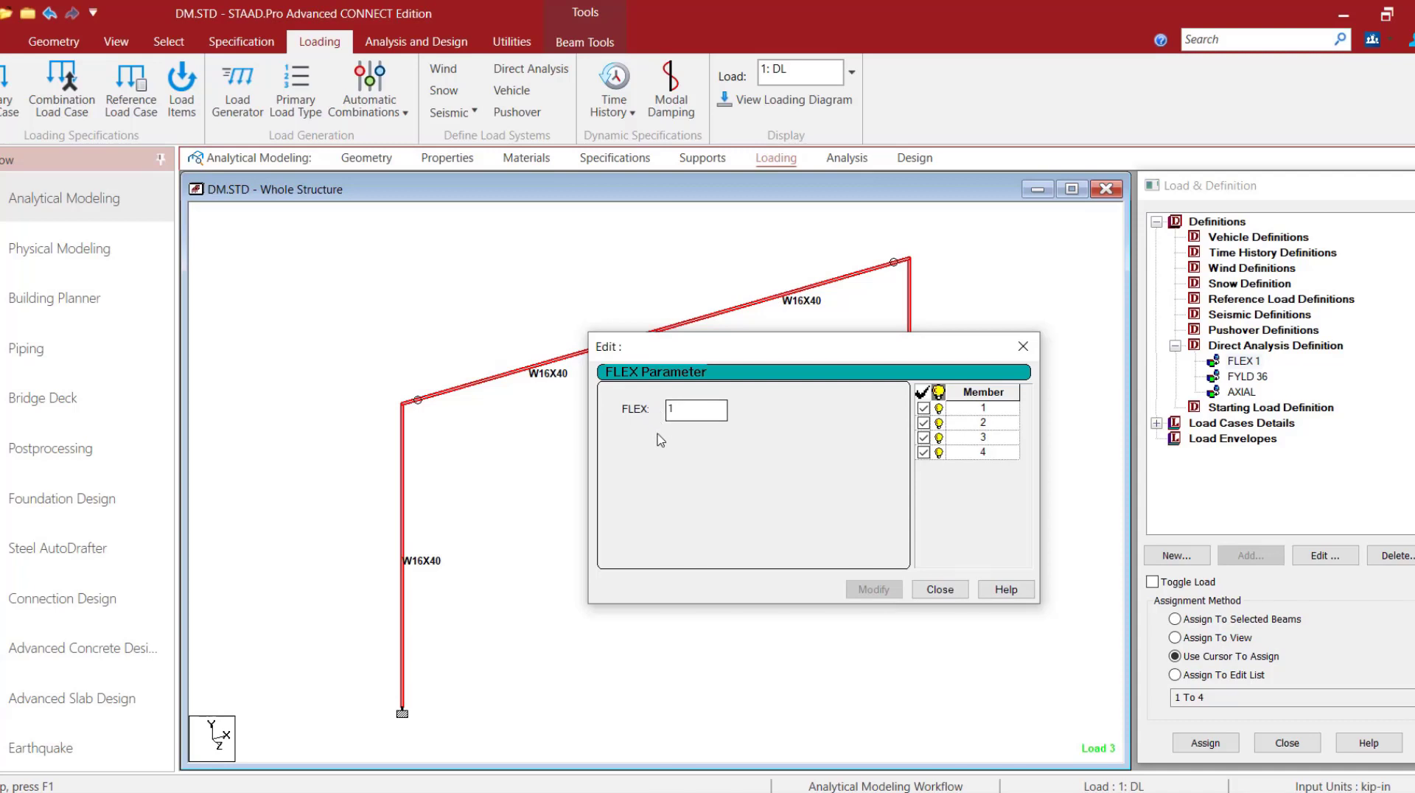
click(717, 405)
key(BackSpace)
text(1)
click(695, 407)
click(937, 590)
double_click(1249, 377)
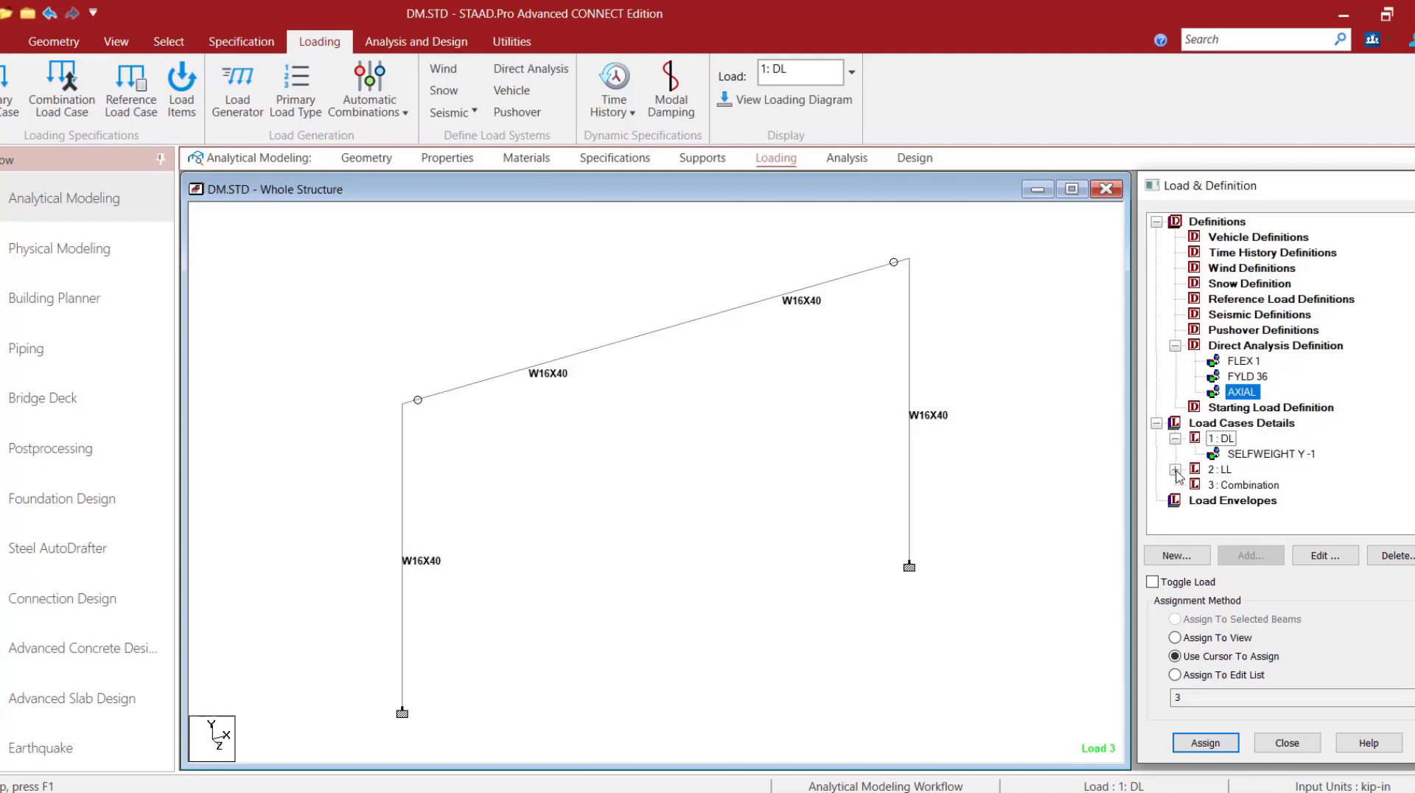
Examine the load items contained in load cases 1: DL and 2: LL
click(1176, 471)
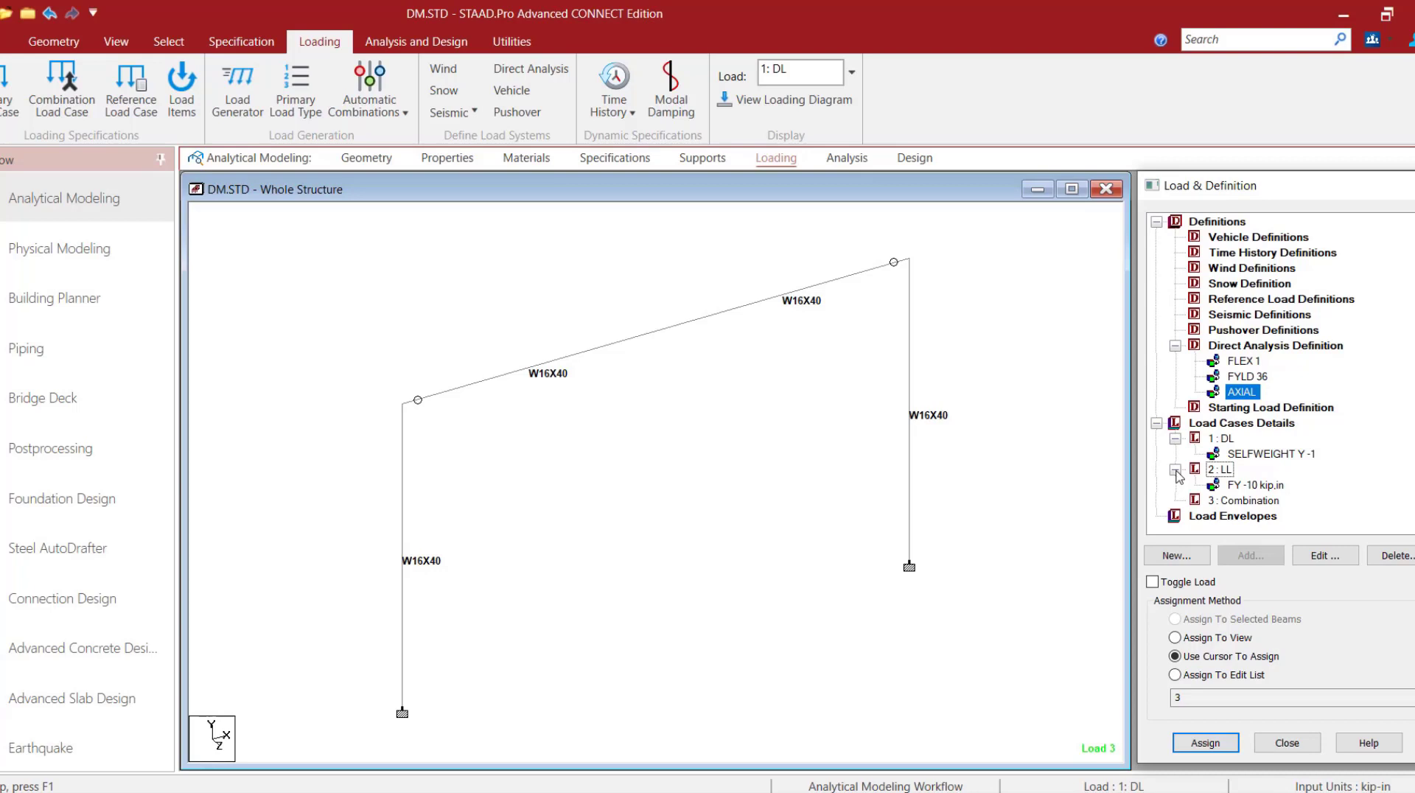
click(1175, 470)
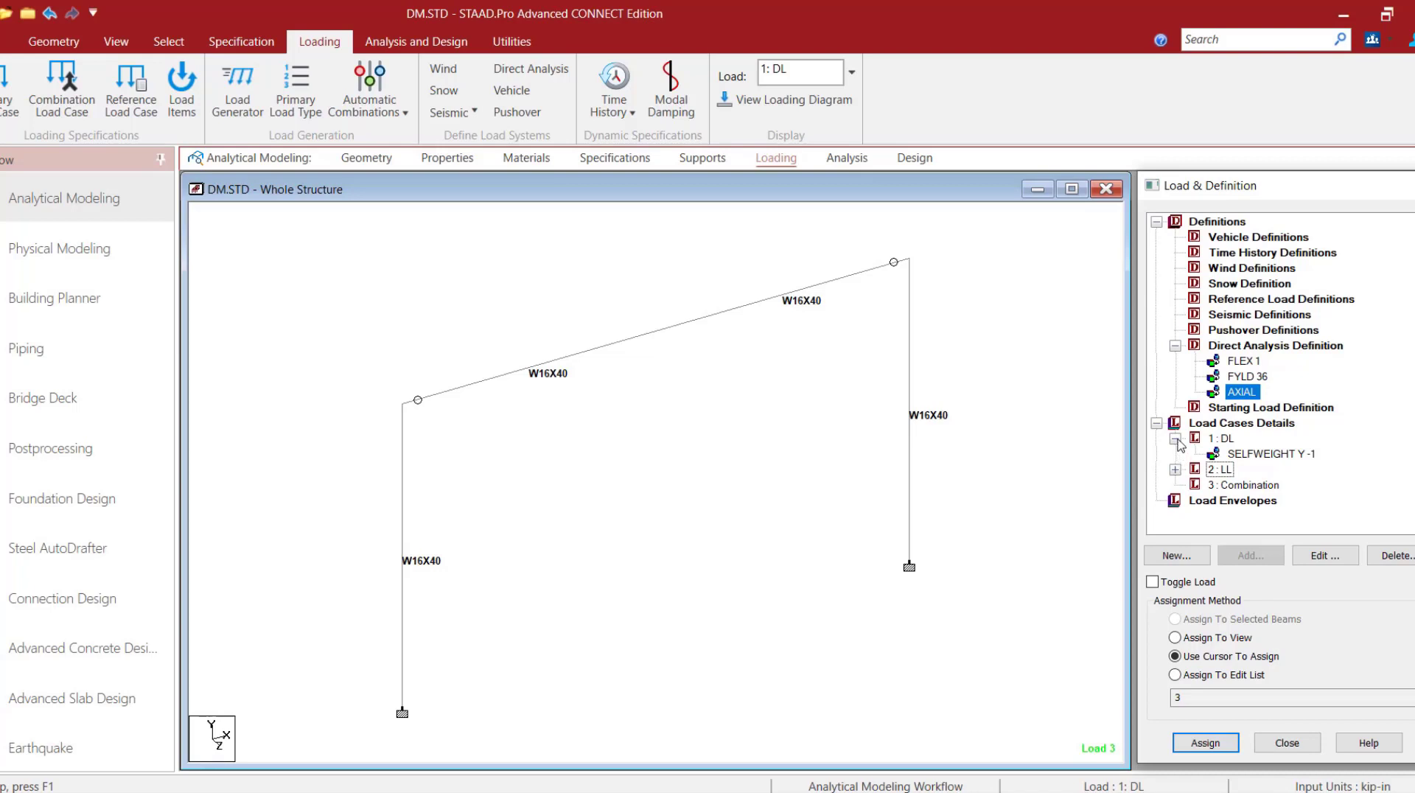
click(1176, 440)
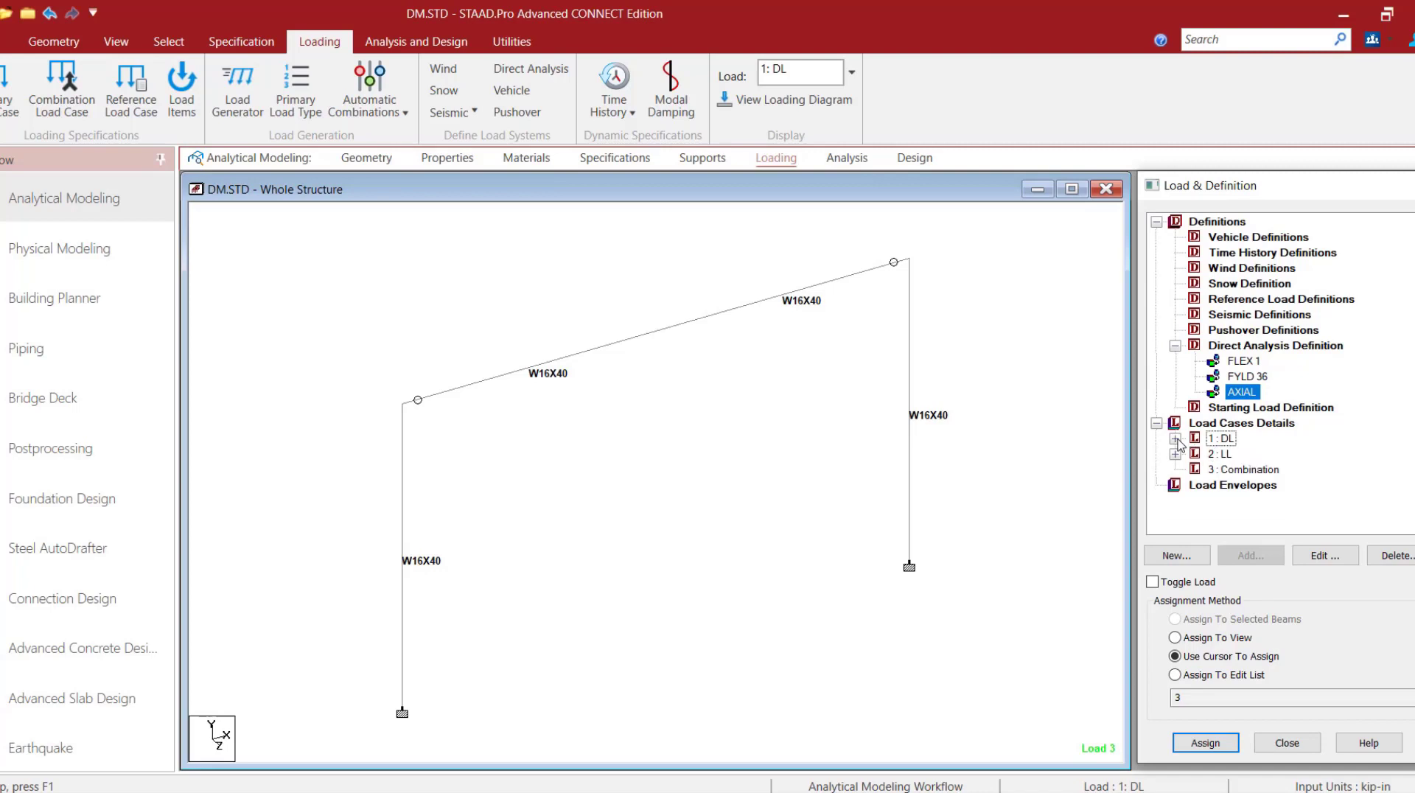
Set up a Repeat Load for load case 3: Combination that includes both the DL and LL load cases
click(1238, 473)
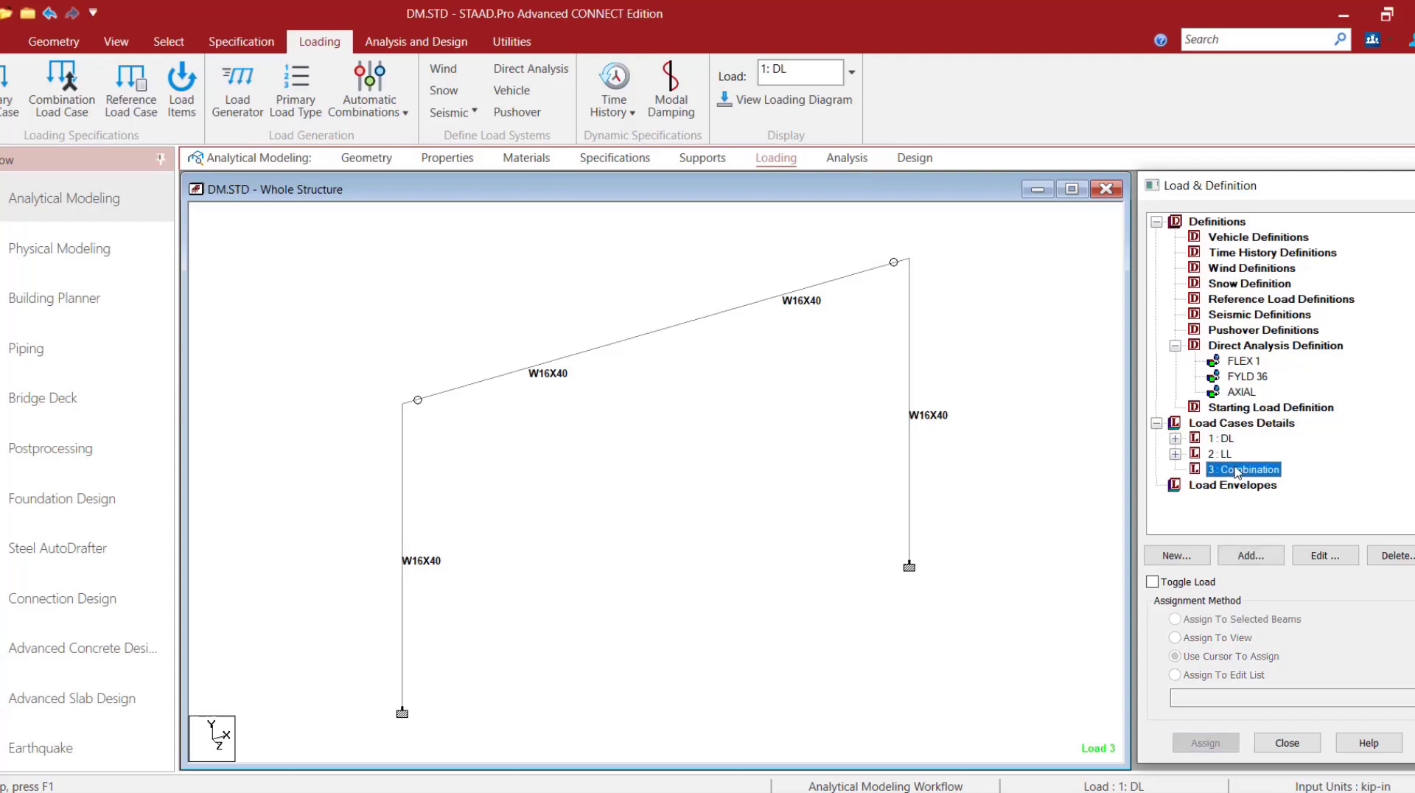
click(1255, 556)
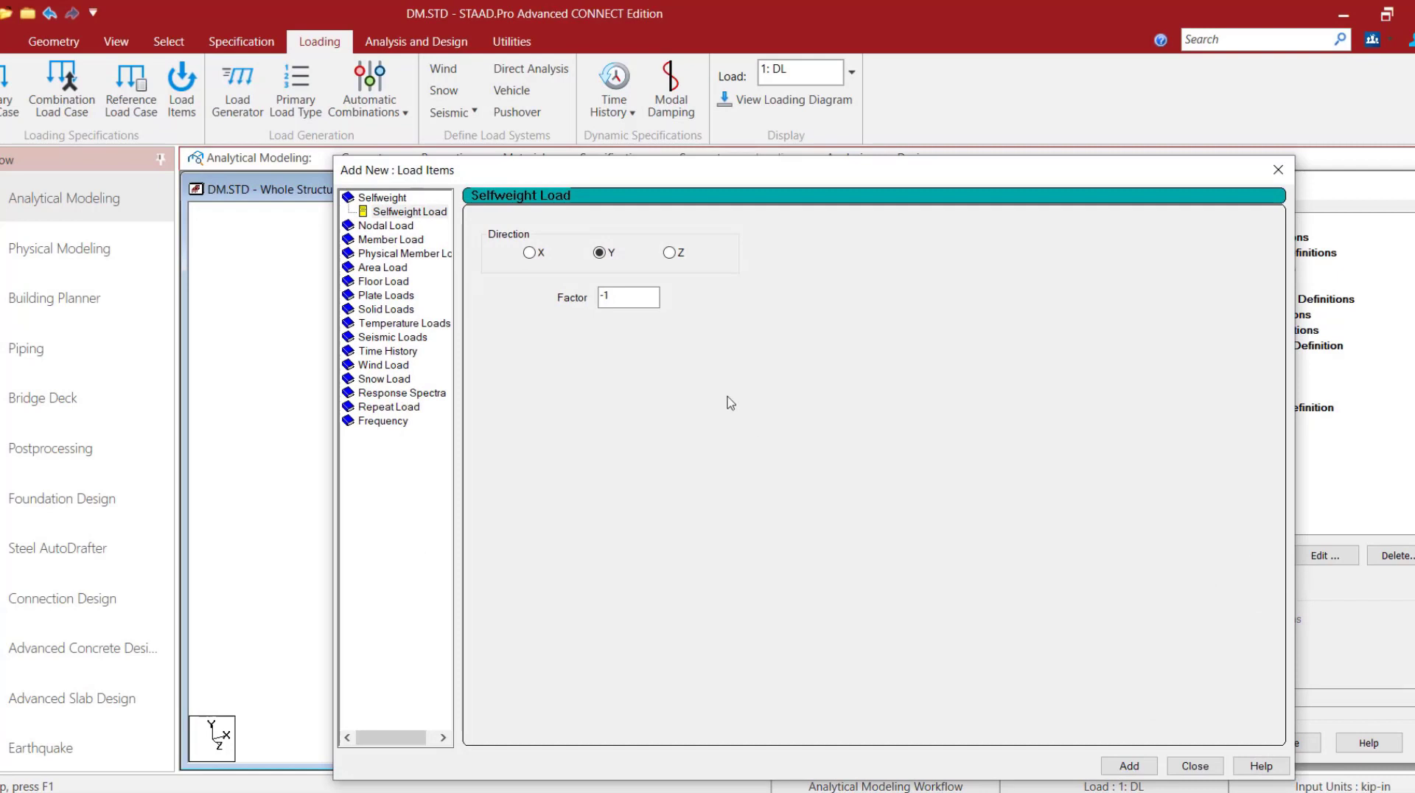
click(382, 409)
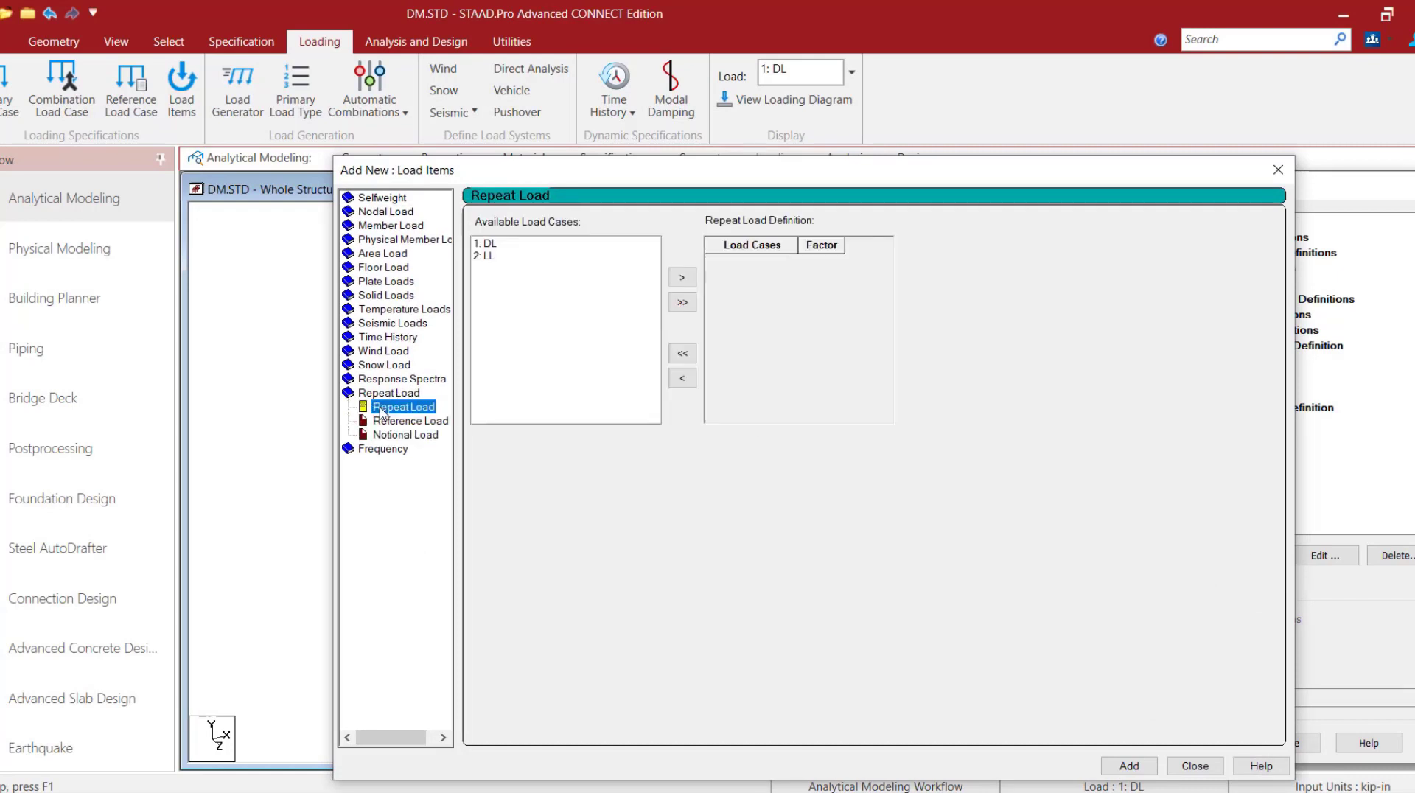
click(489, 244)
click(491, 257)
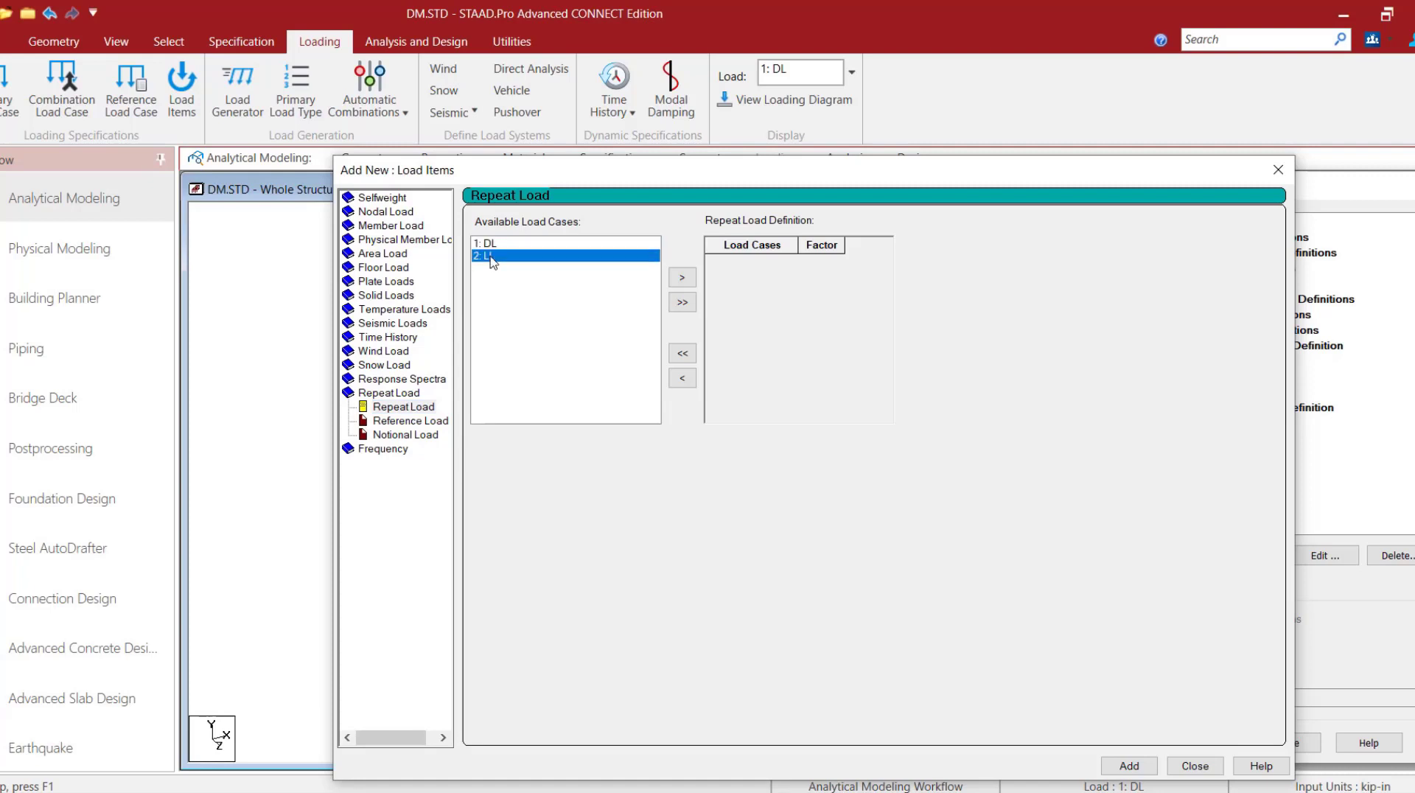
click(683, 302)
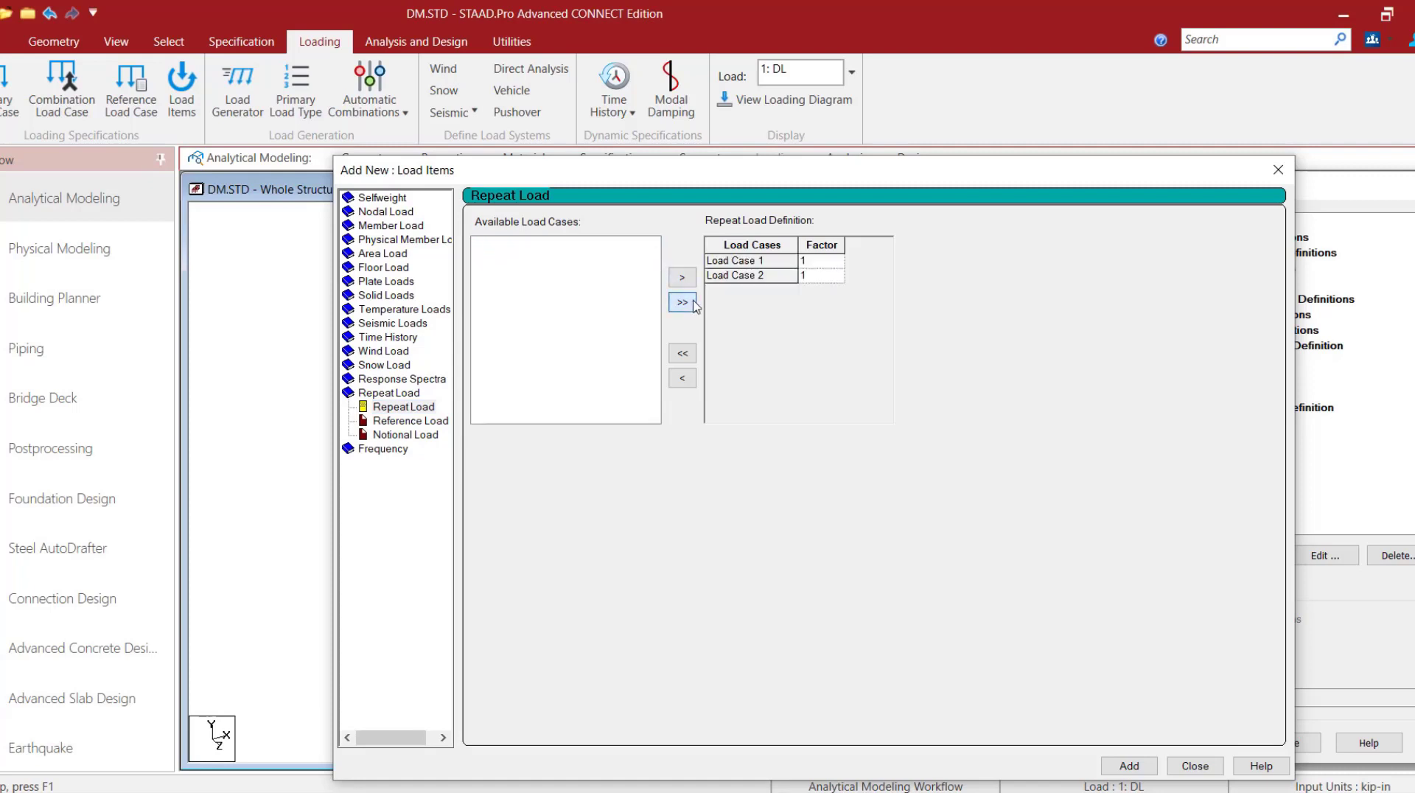
Set the repeat load factors of Load Case 1 and Load Case 2 to 1.5 and add the repeat load
click(826, 262)
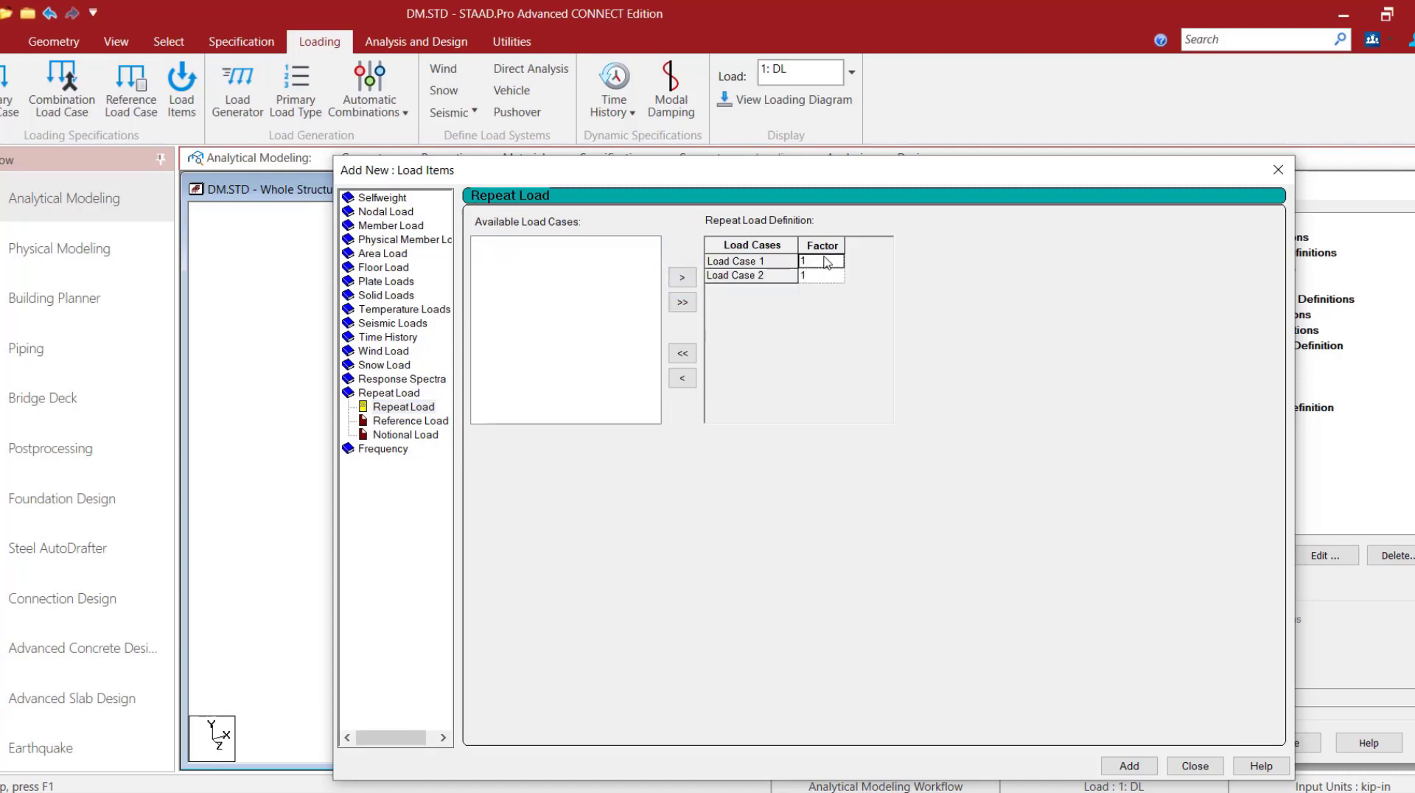
text(.5)
key(Return)
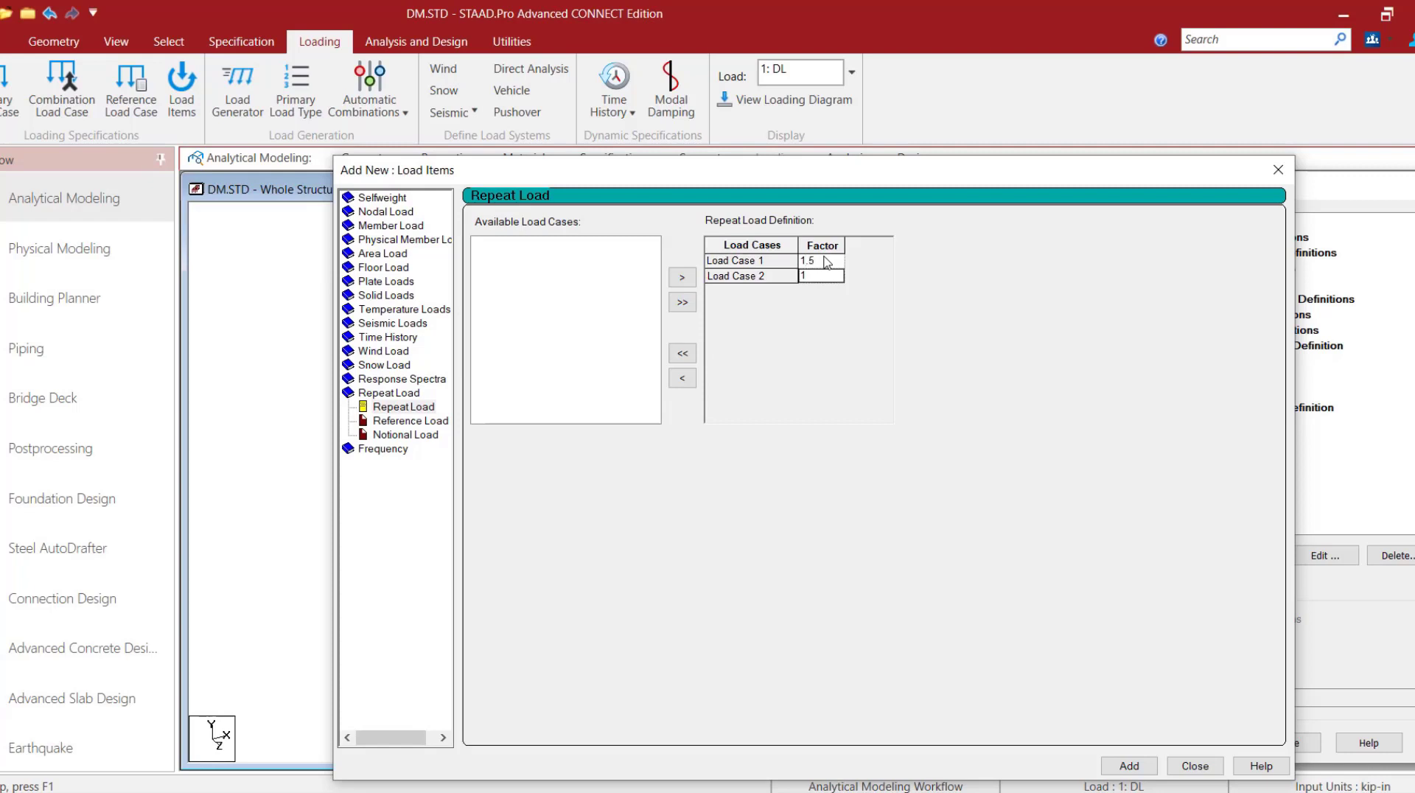
text(1)
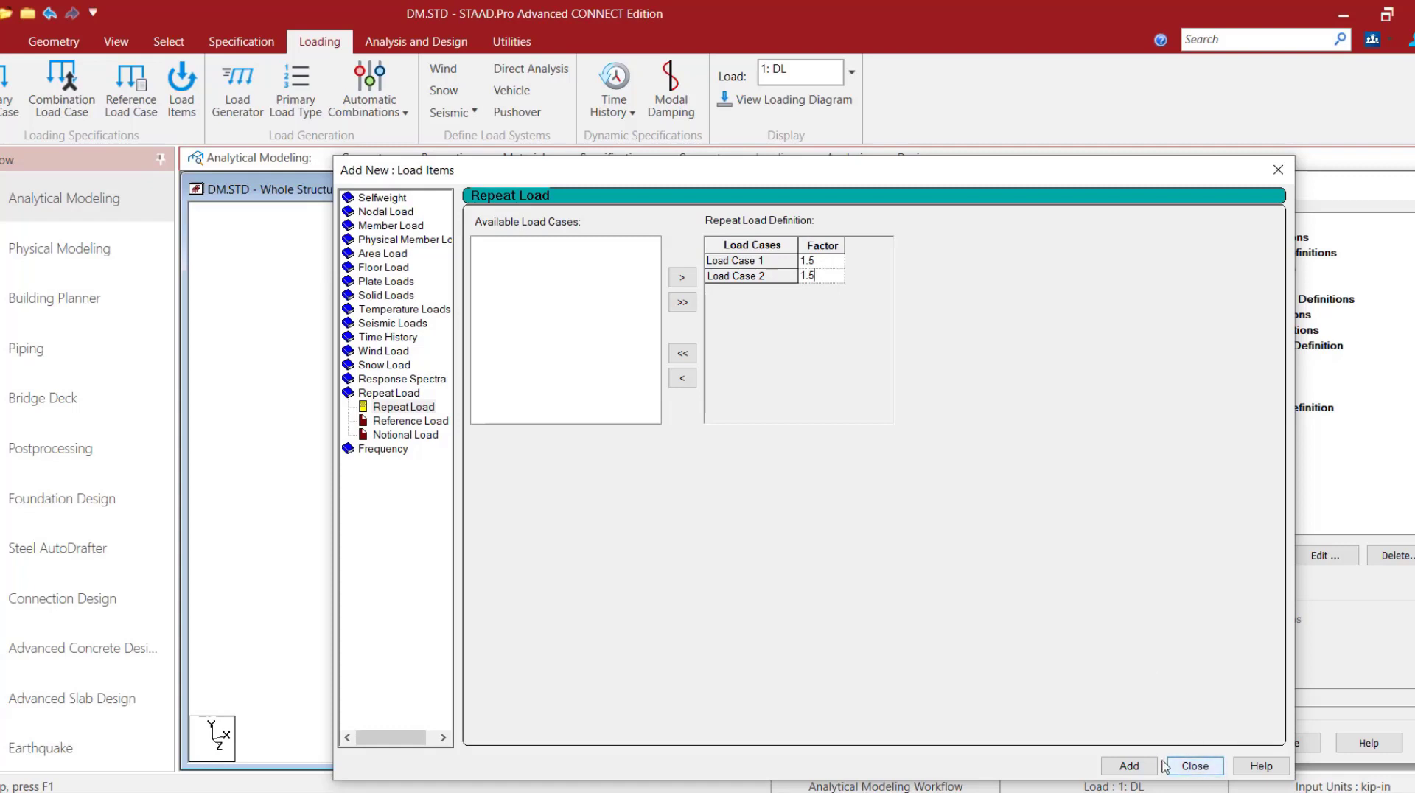
click(1132, 769)
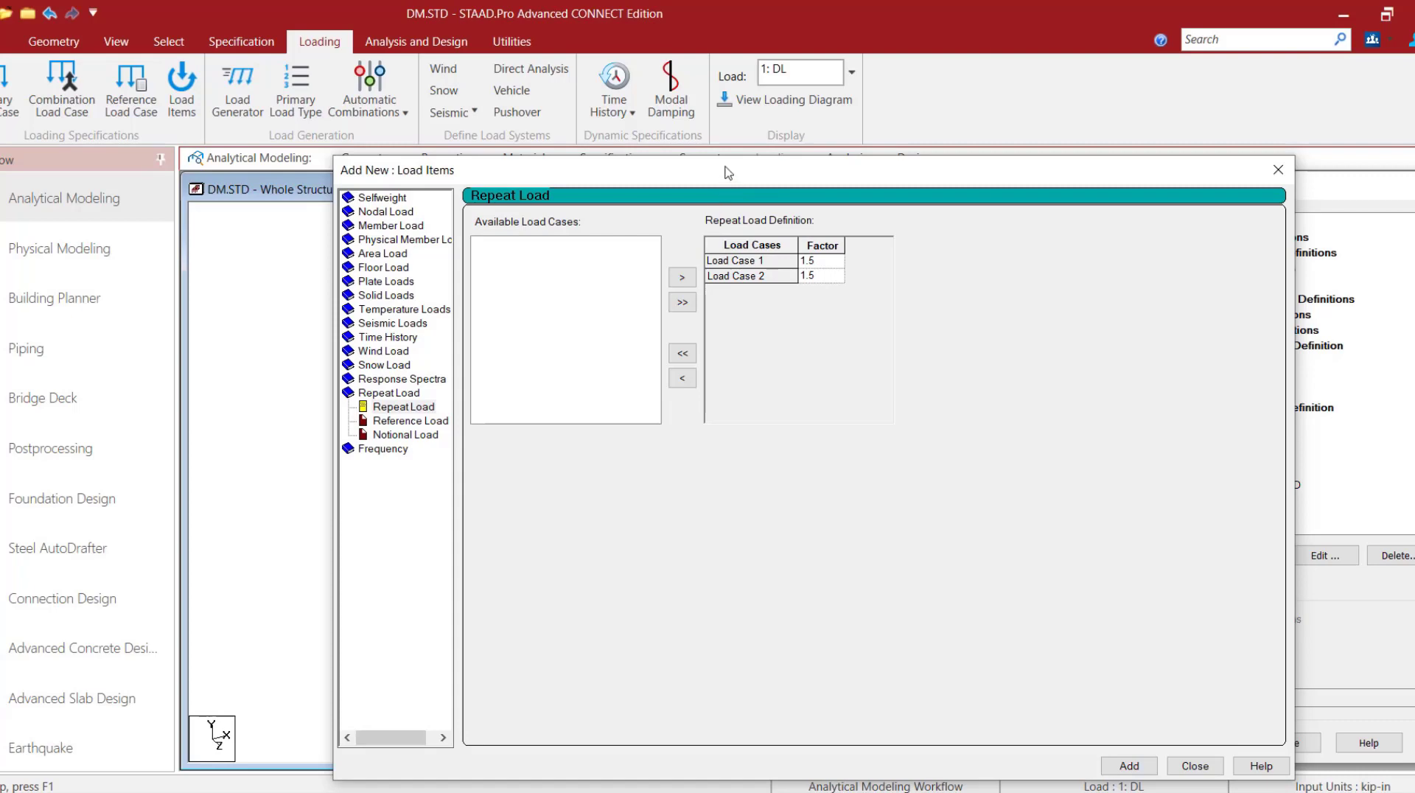
drag(728, 172, 471, 147)
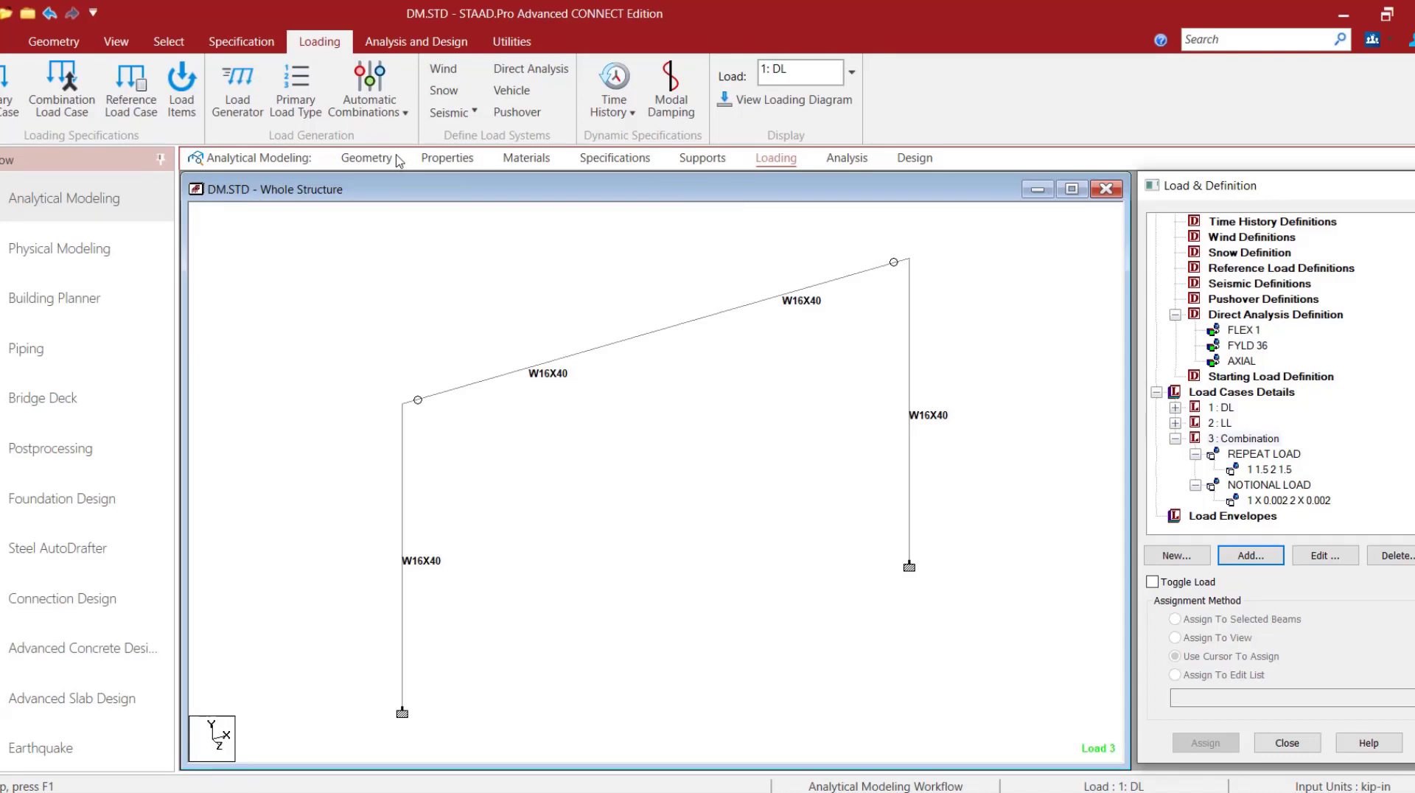
Start a Perform Direct Analysis command with the LRFD option
click(392, 44)
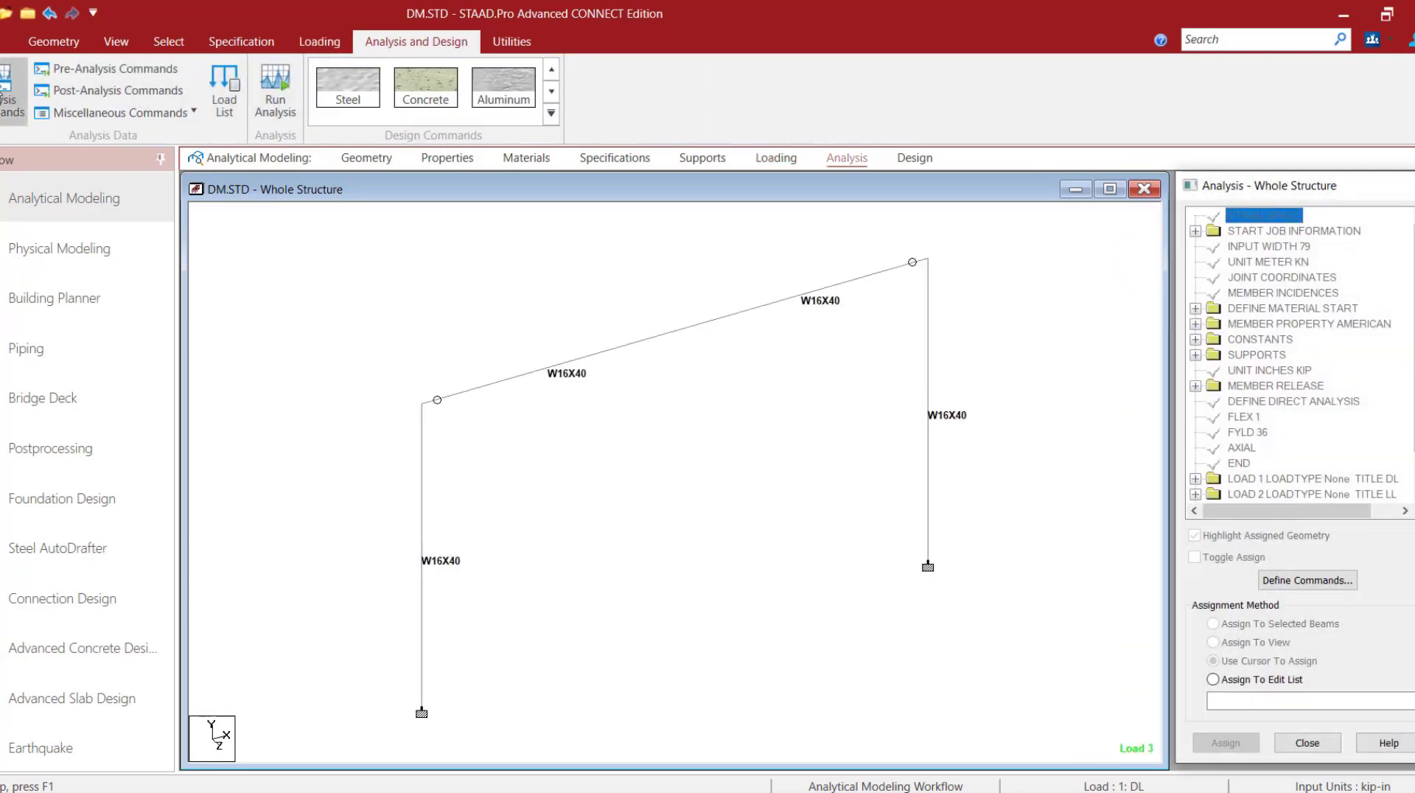
click(2, 95)
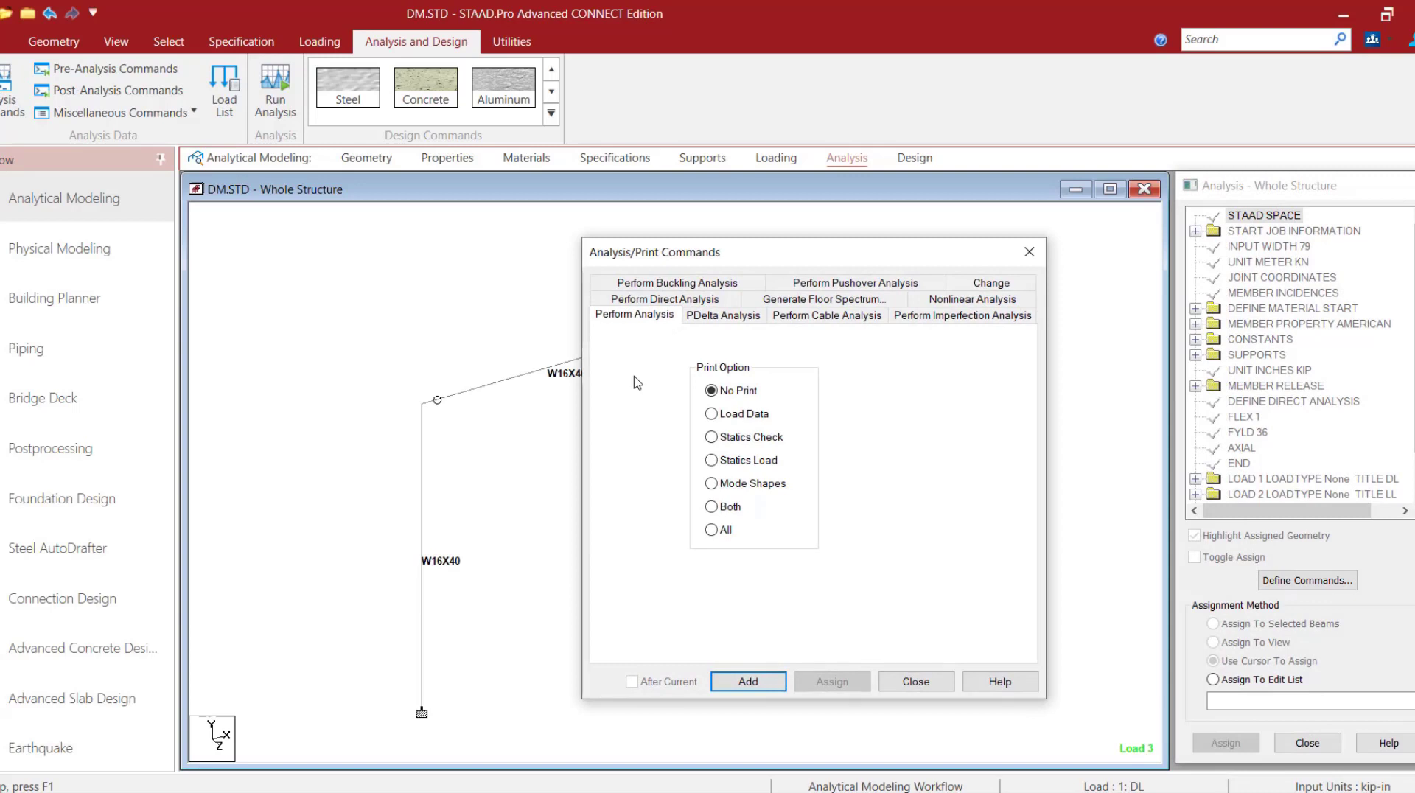
click(702, 299)
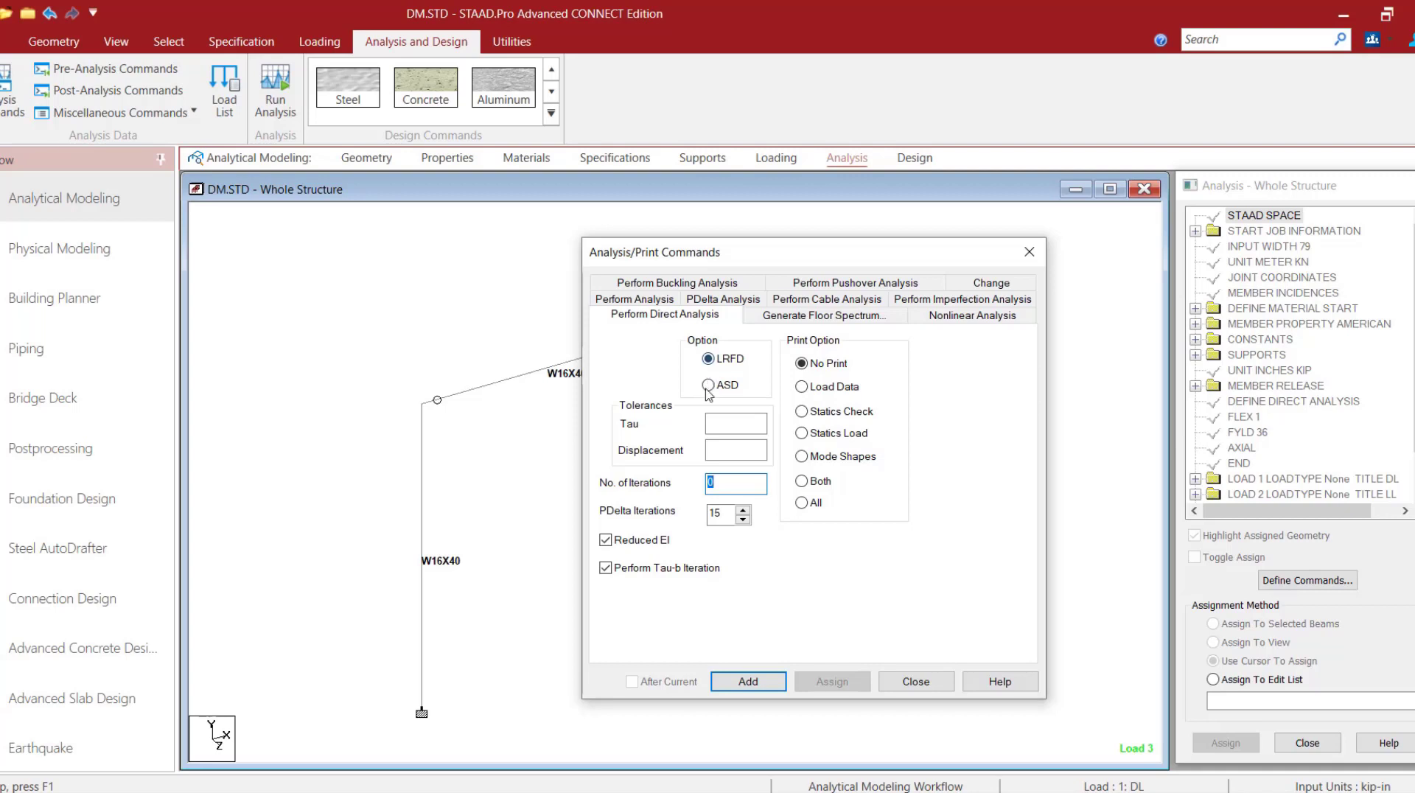
click(706, 390)
click(709, 390)
click(708, 360)
Enter the Tau tolerance for the direct analysis and add the command to the model
click(725, 418)
text(01)
key(BackSpace)
text(15)
click(732, 683)
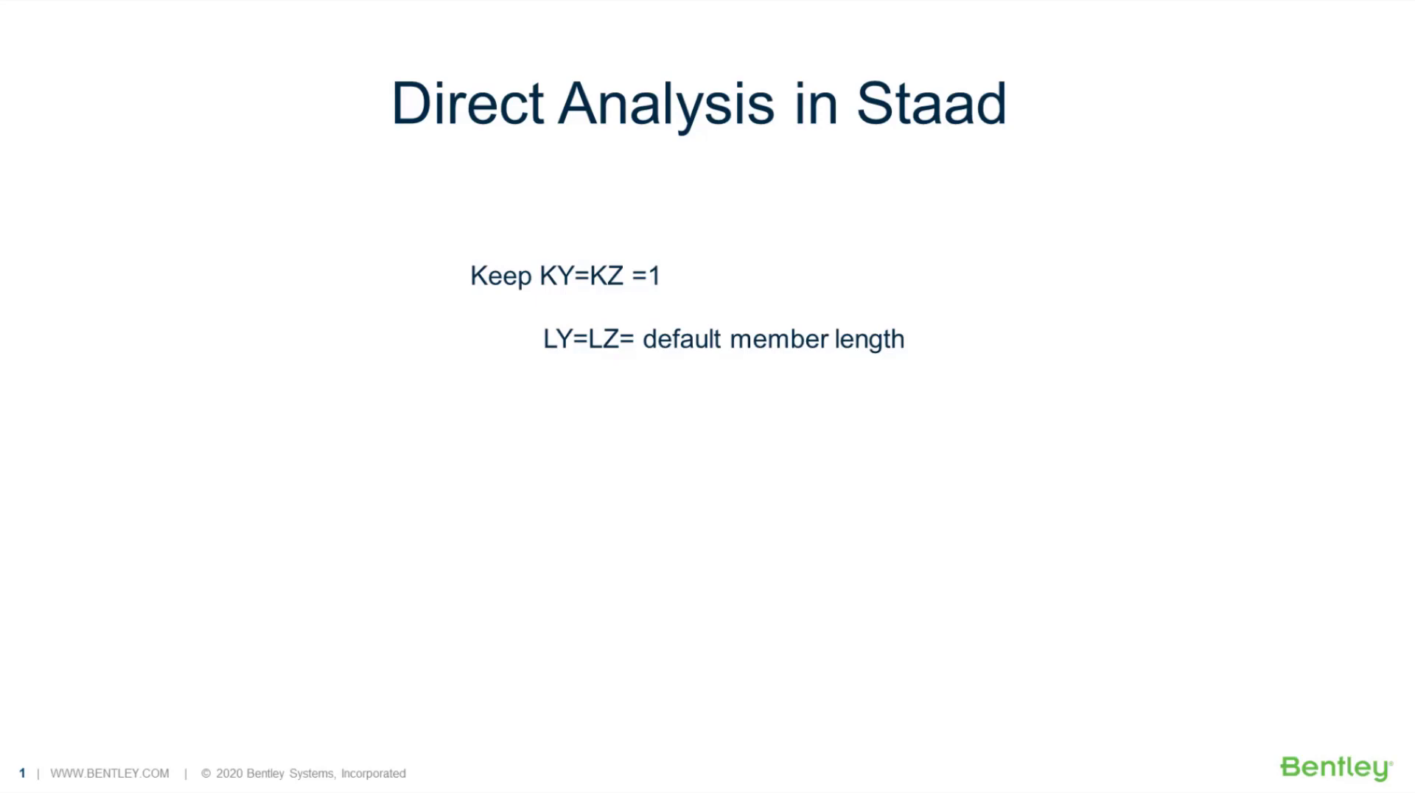
key(Right)
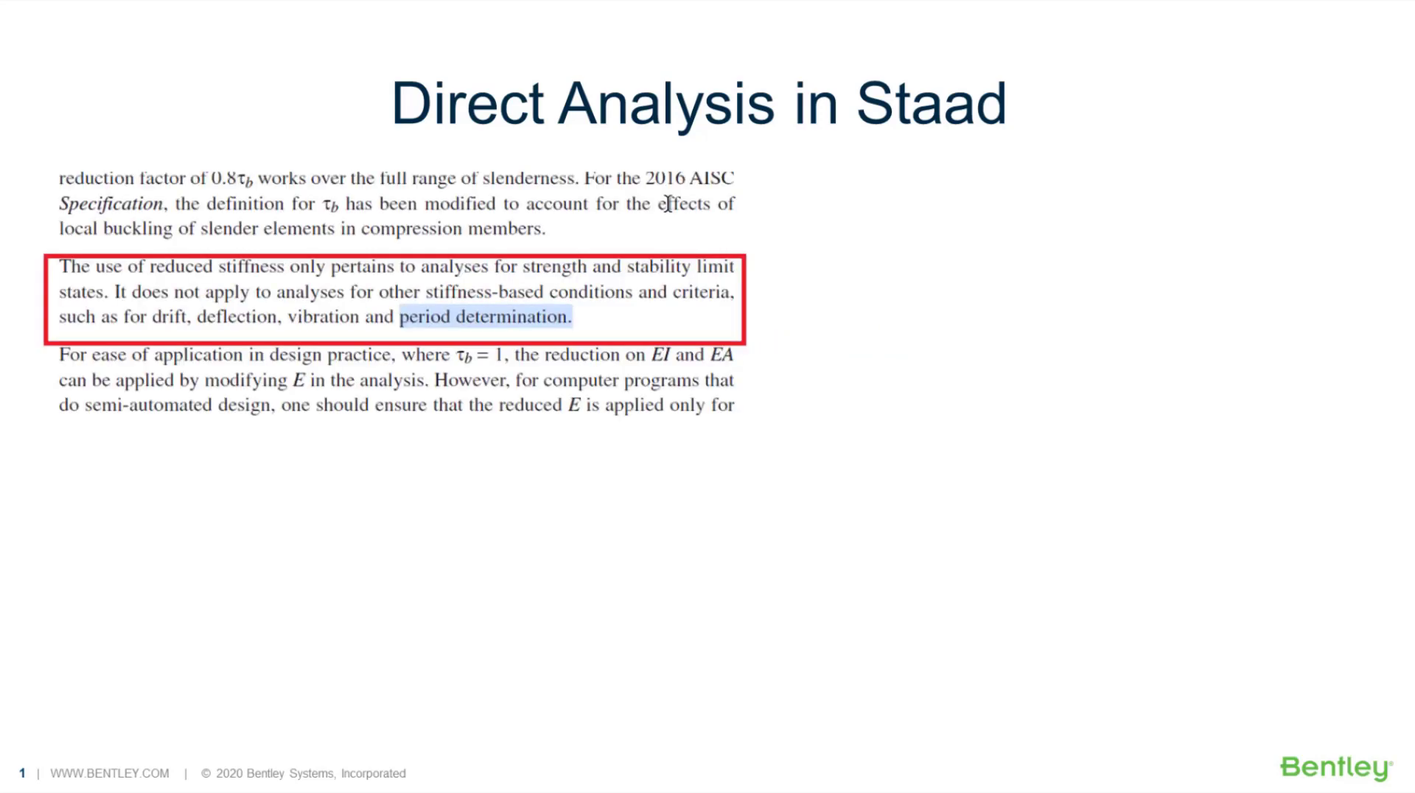
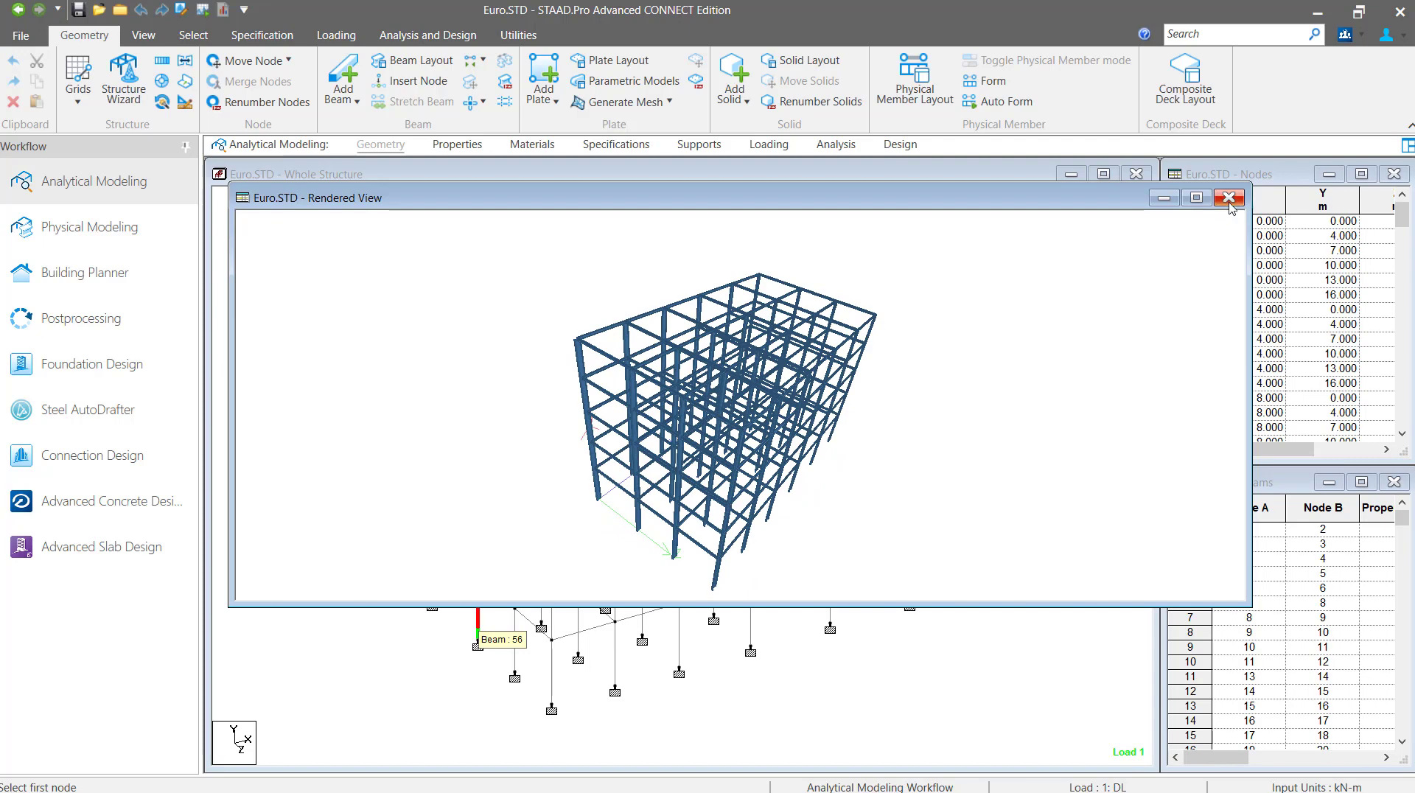
Close the rendered view, set the steel design code to EN 1993-1-1:2005 and look at its design parameters
click(1229, 197)
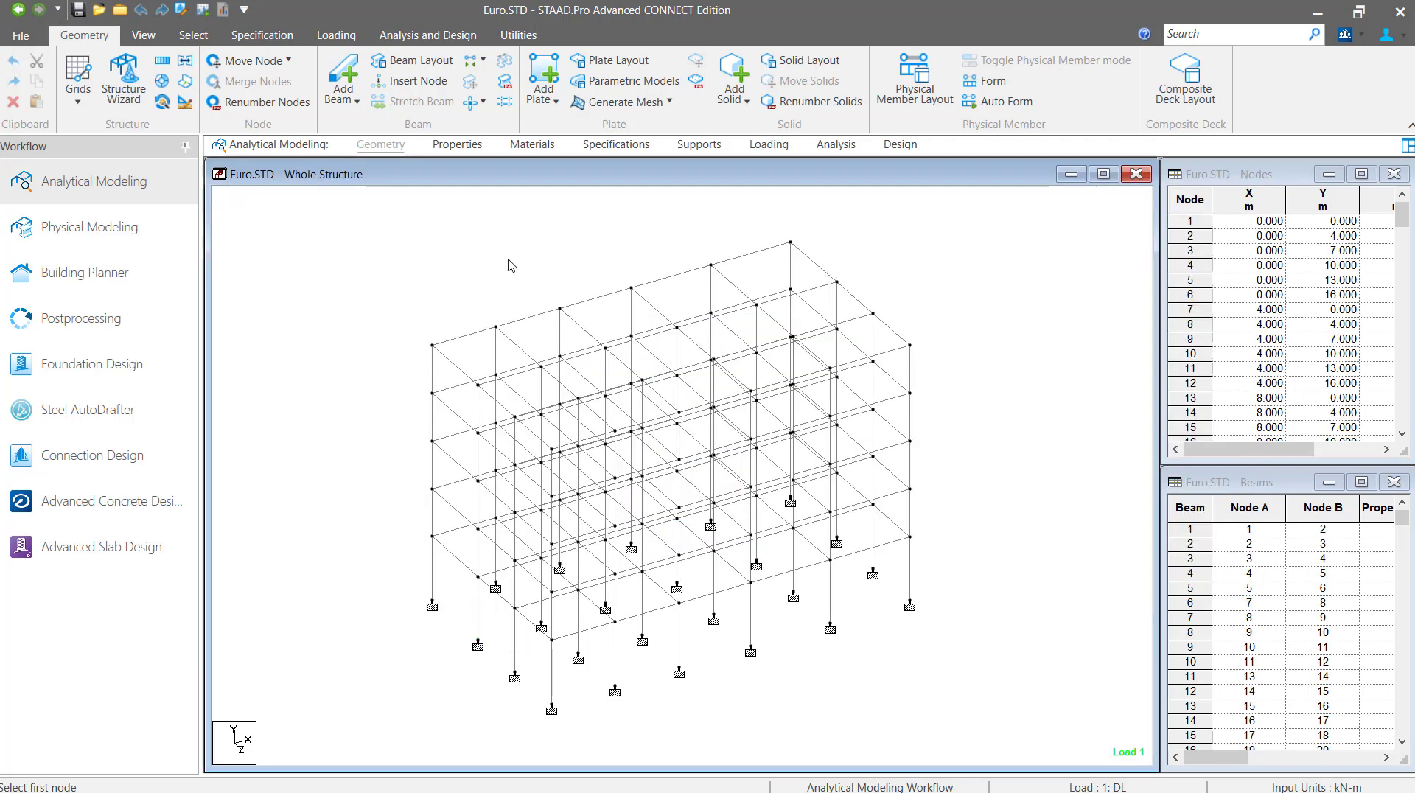
click(901, 144)
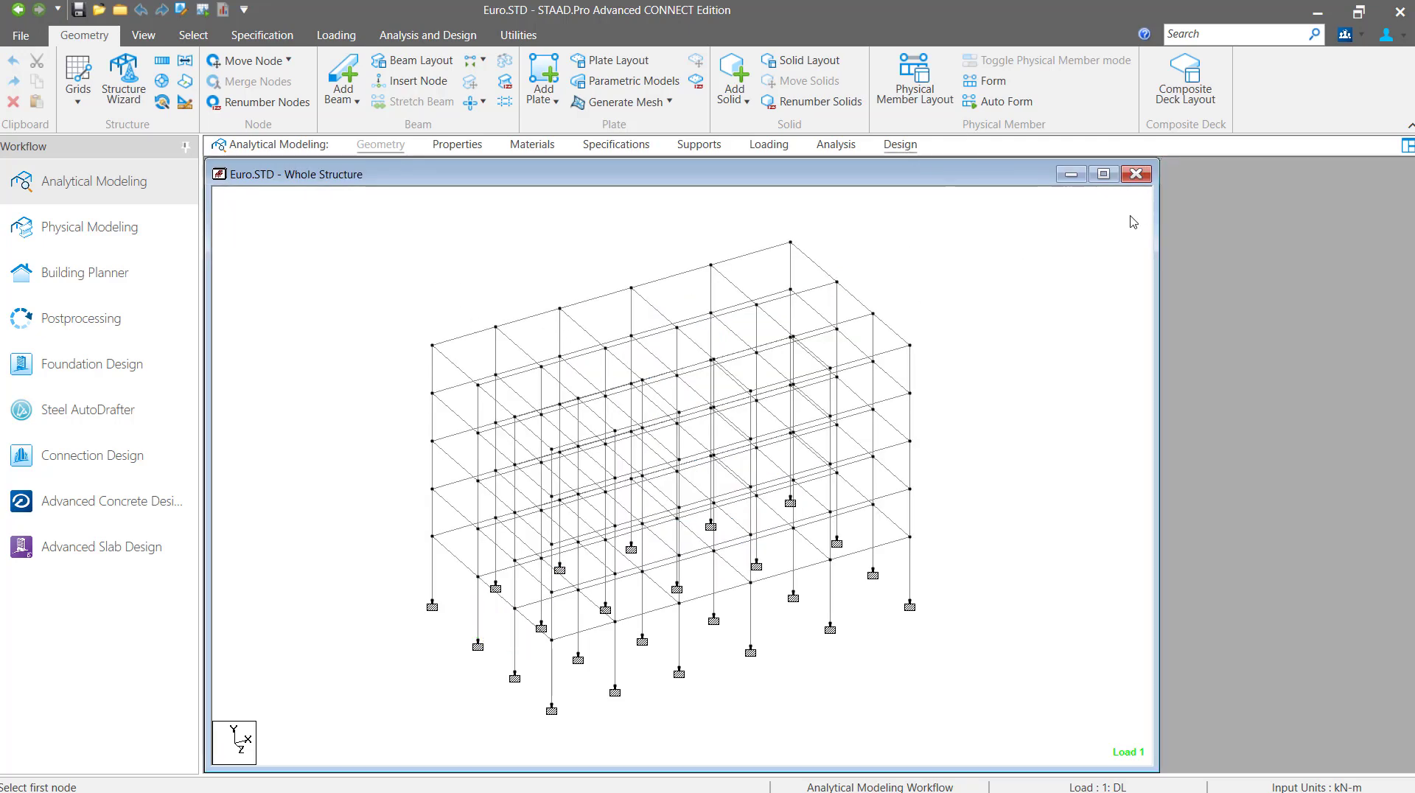
click(1320, 202)
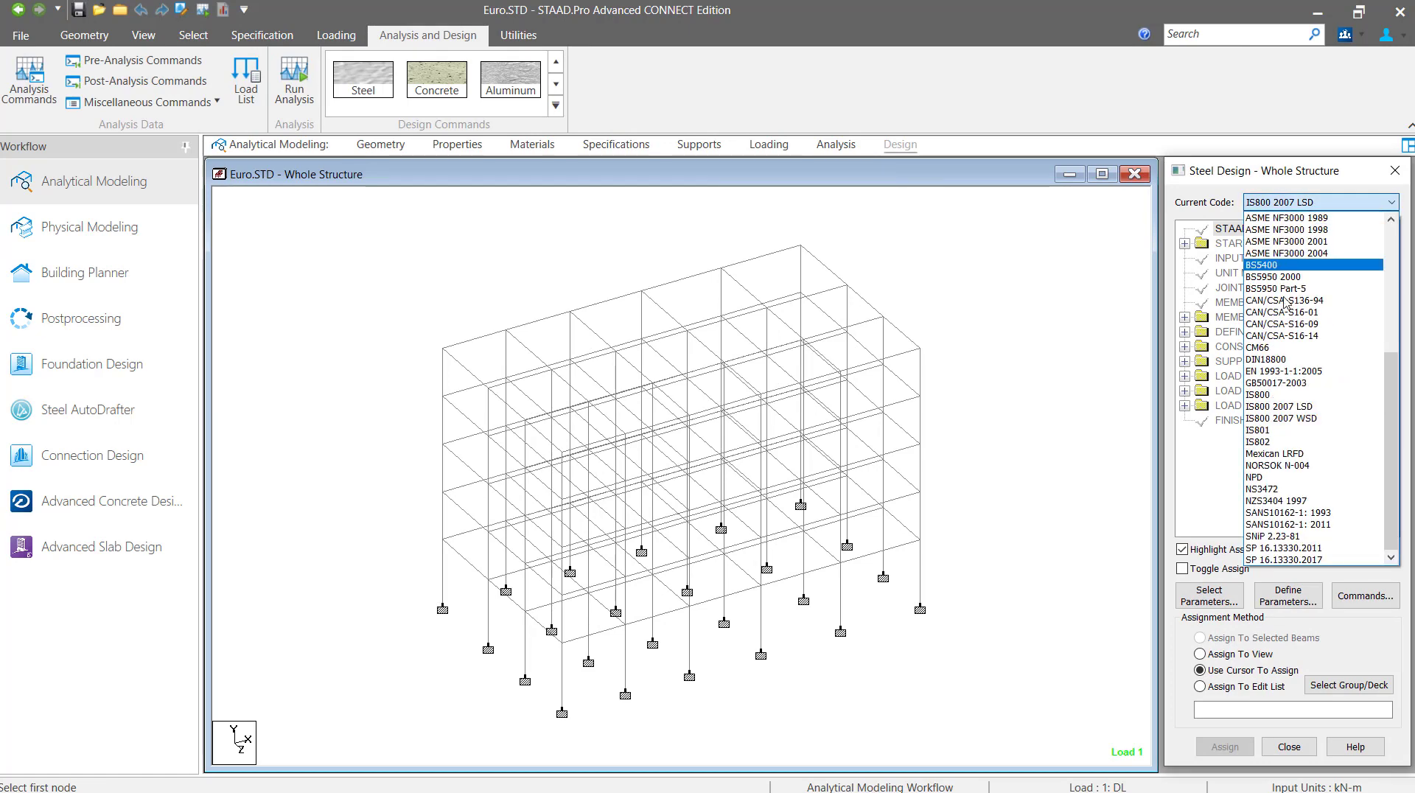
click(1282, 370)
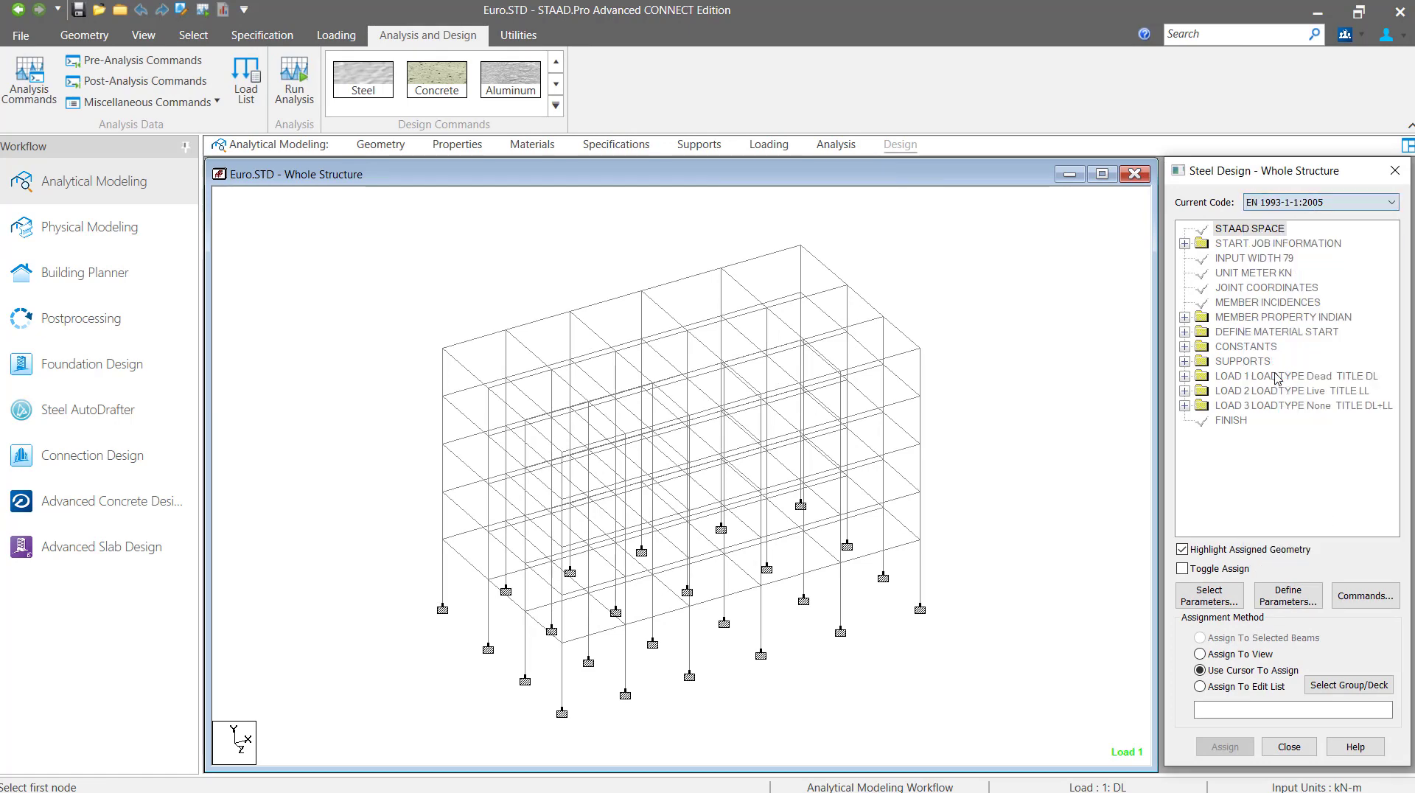
click(1288, 595)
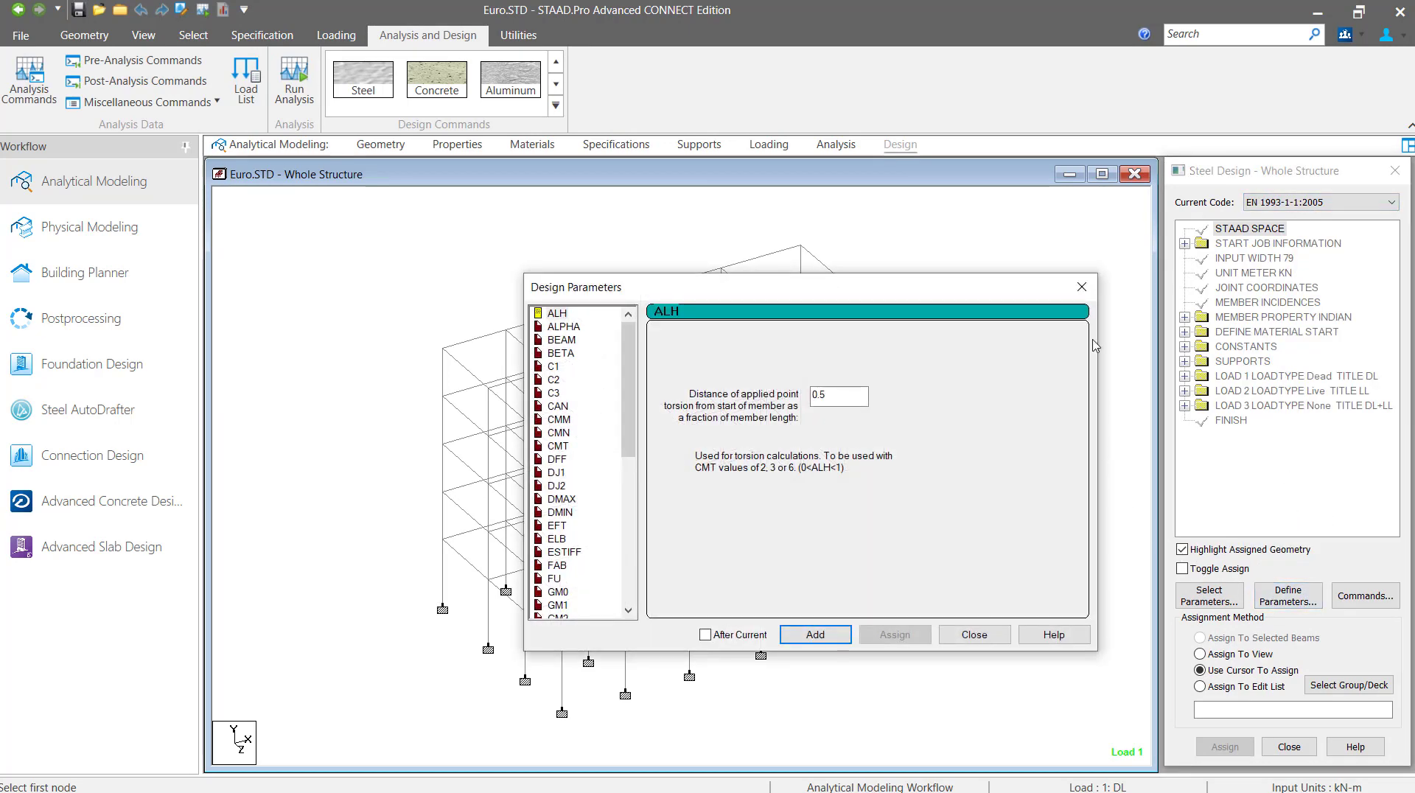
click(1081, 287)
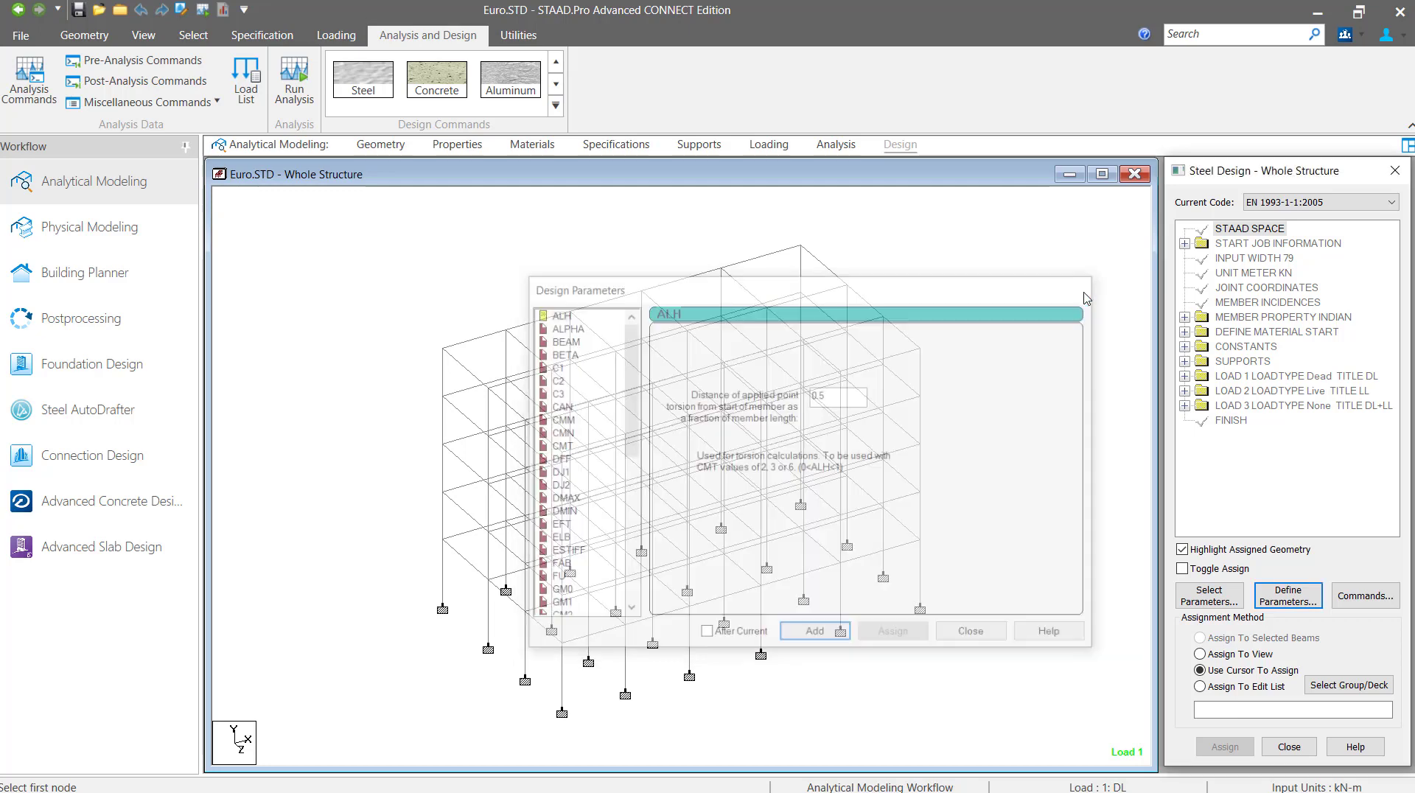
View the PDelta Analysis options among the available analysis commands
click(836, 145)
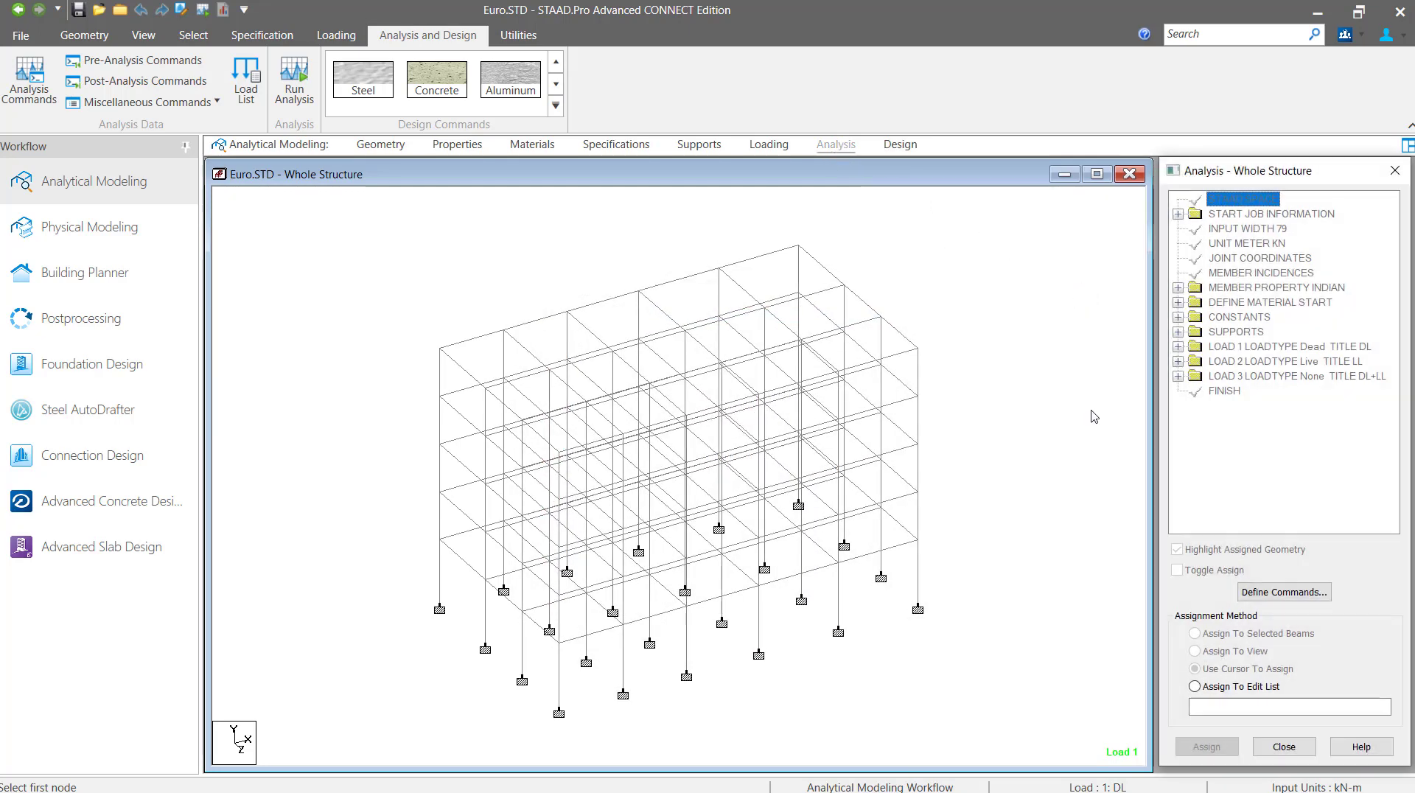
click(1263, 592)
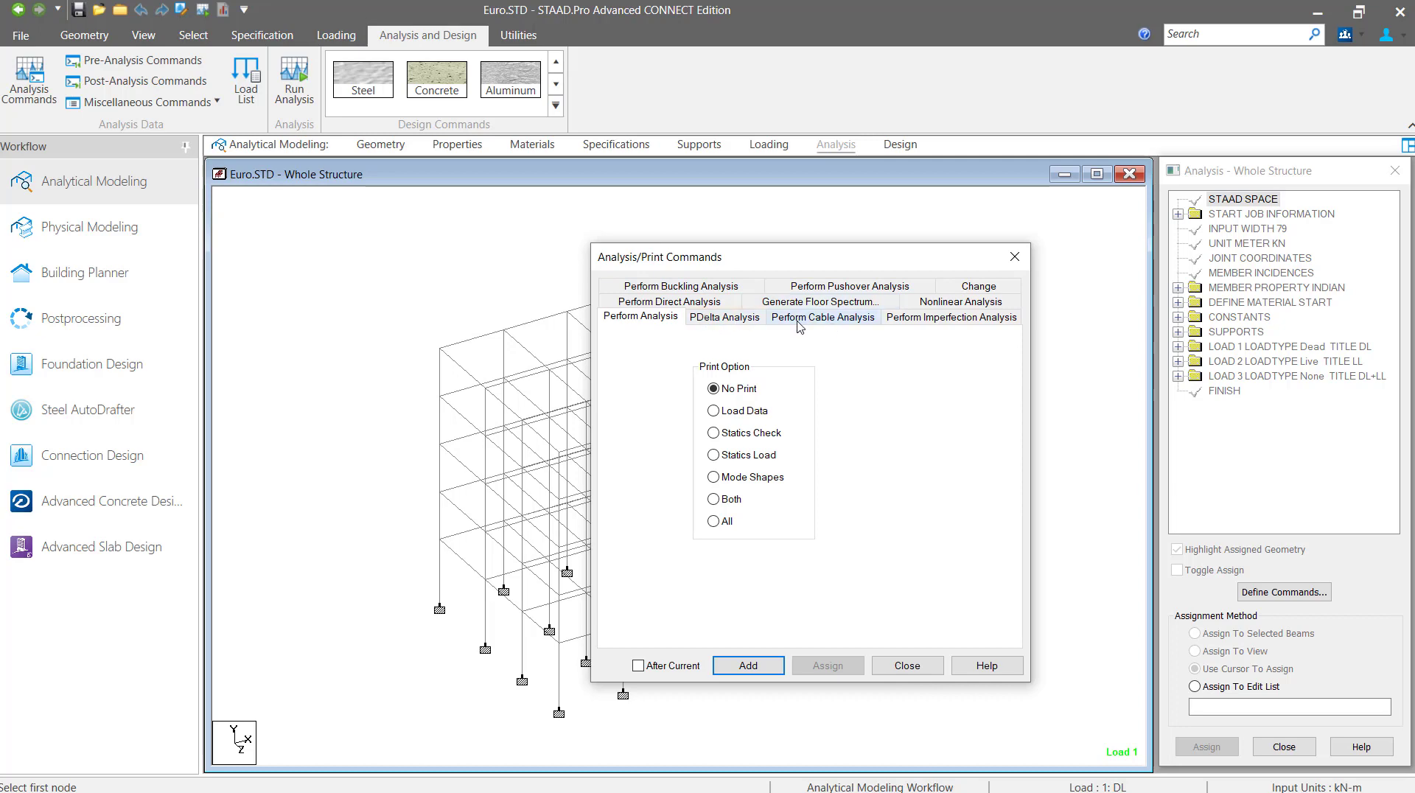
click(748, 319)
click(1014, 258)
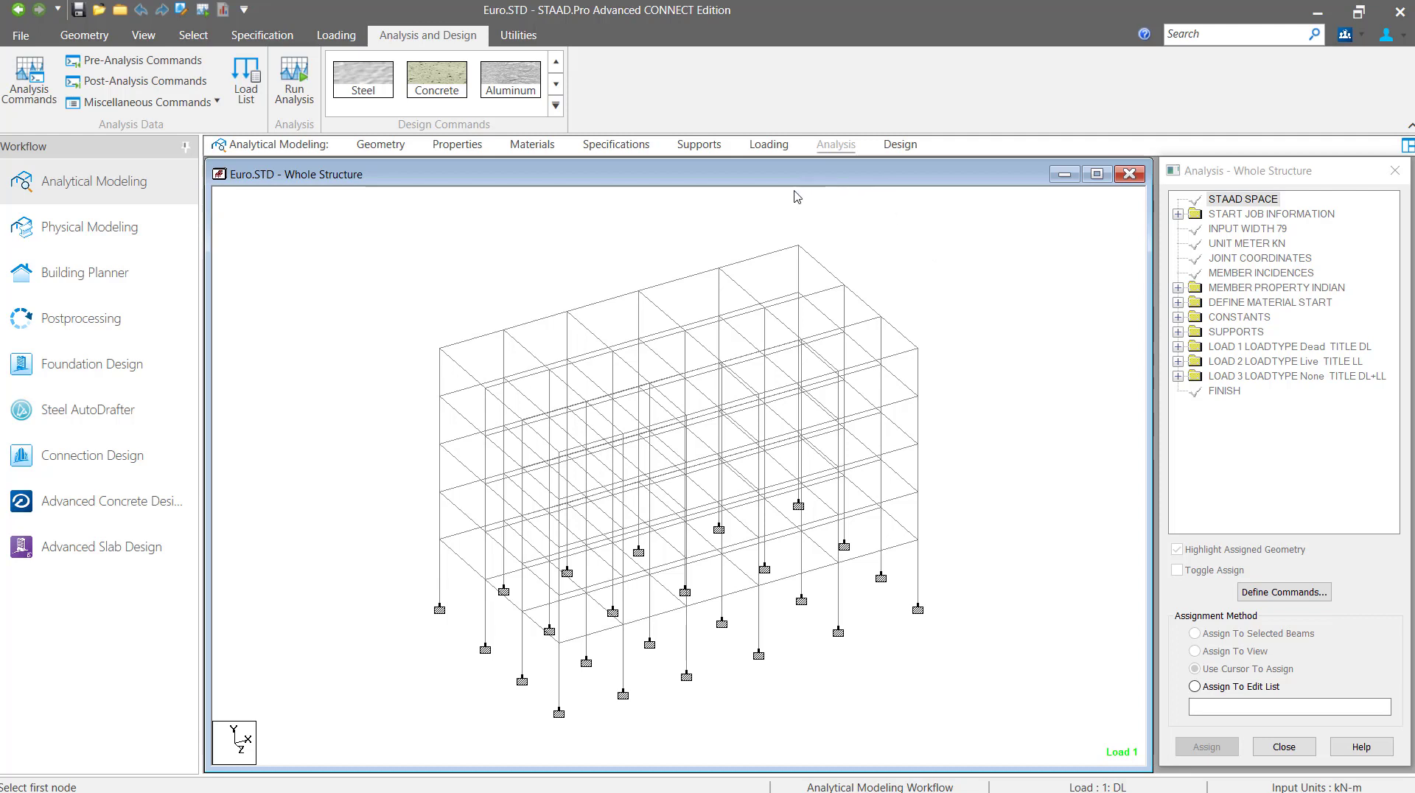
Examine the items in load cases DL, LL and DL+LL, including the repeat load factors of DL+LL
click(762, 149)
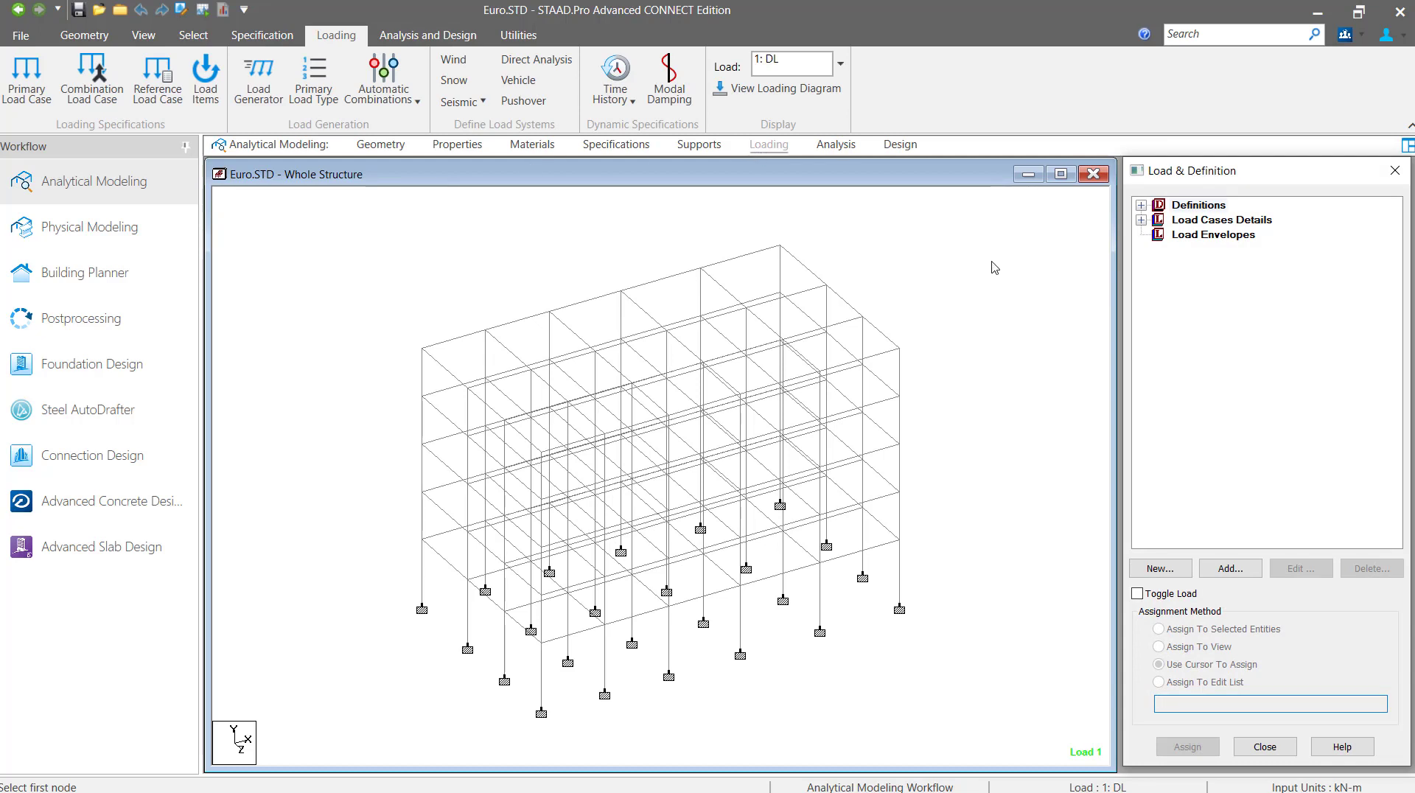
click(1141, 219)
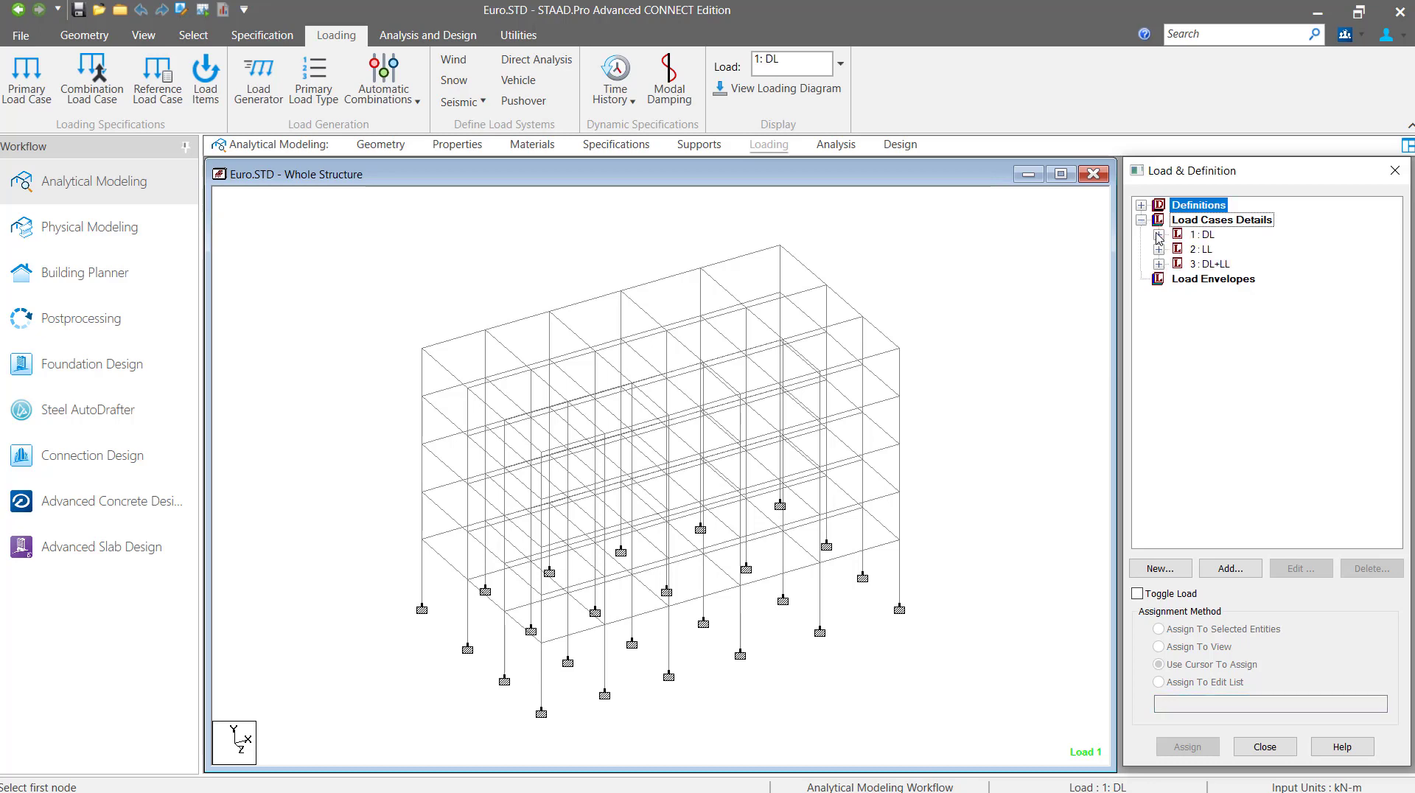
click(1159, 234)
click(1159, 293)
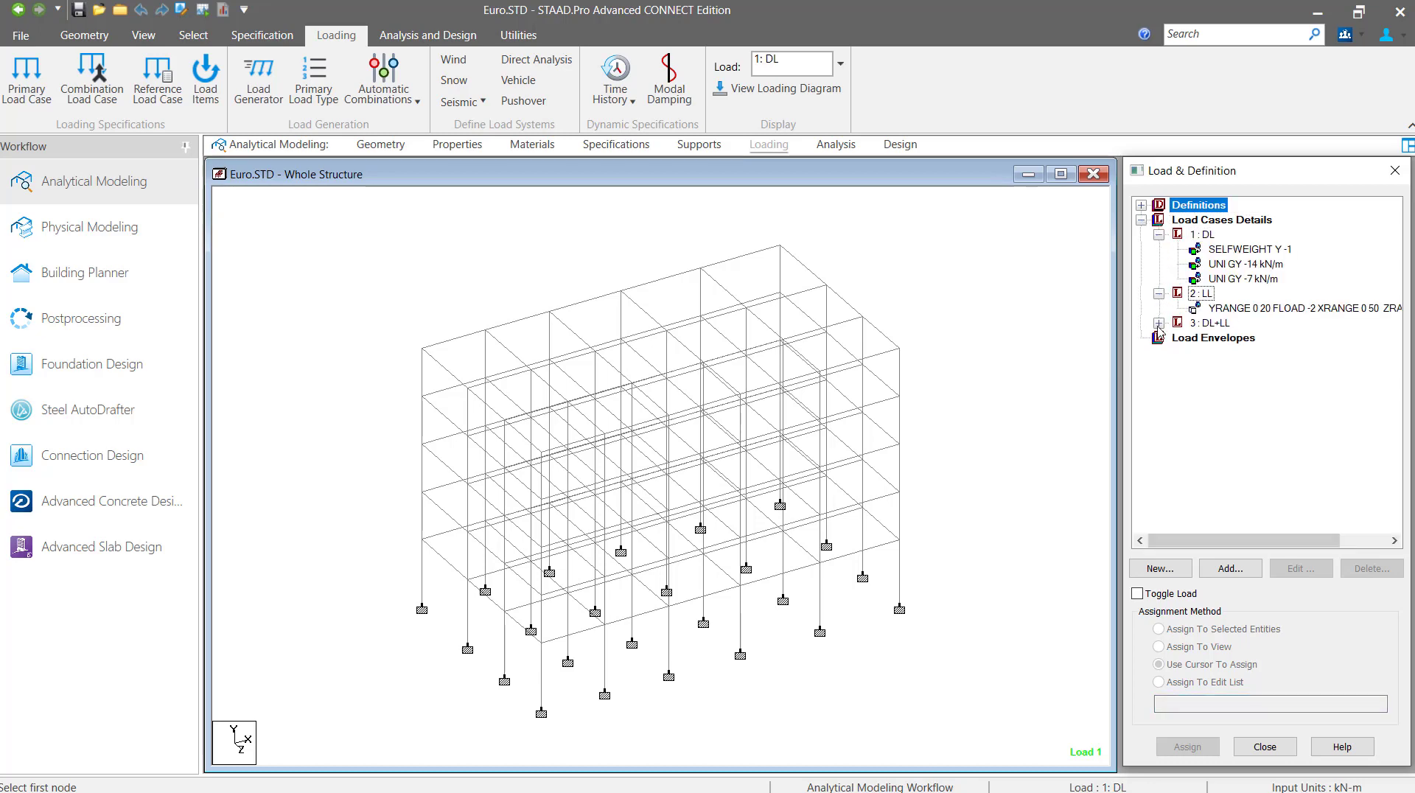
click(1158, 323)
click(1177, 338)
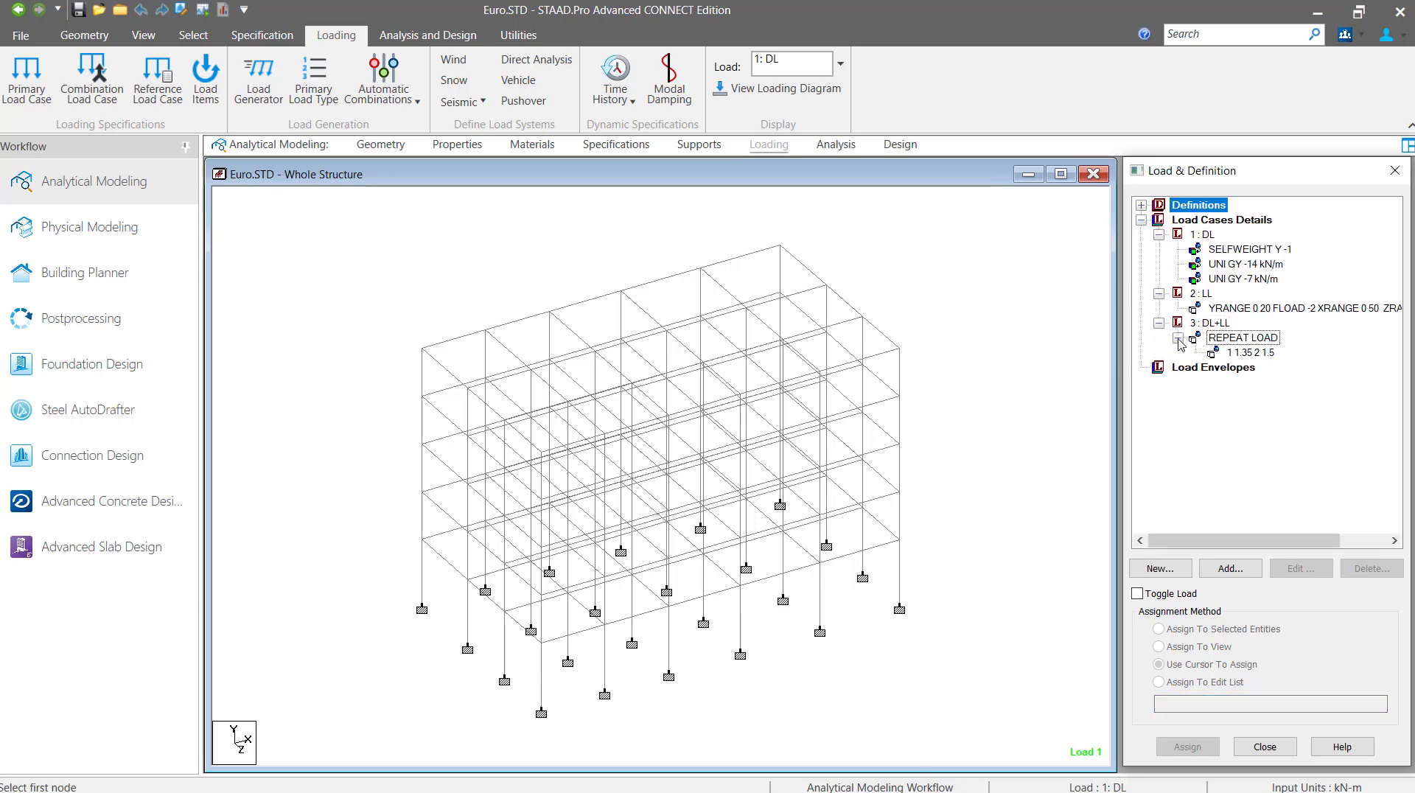
double_click(1248, 354)
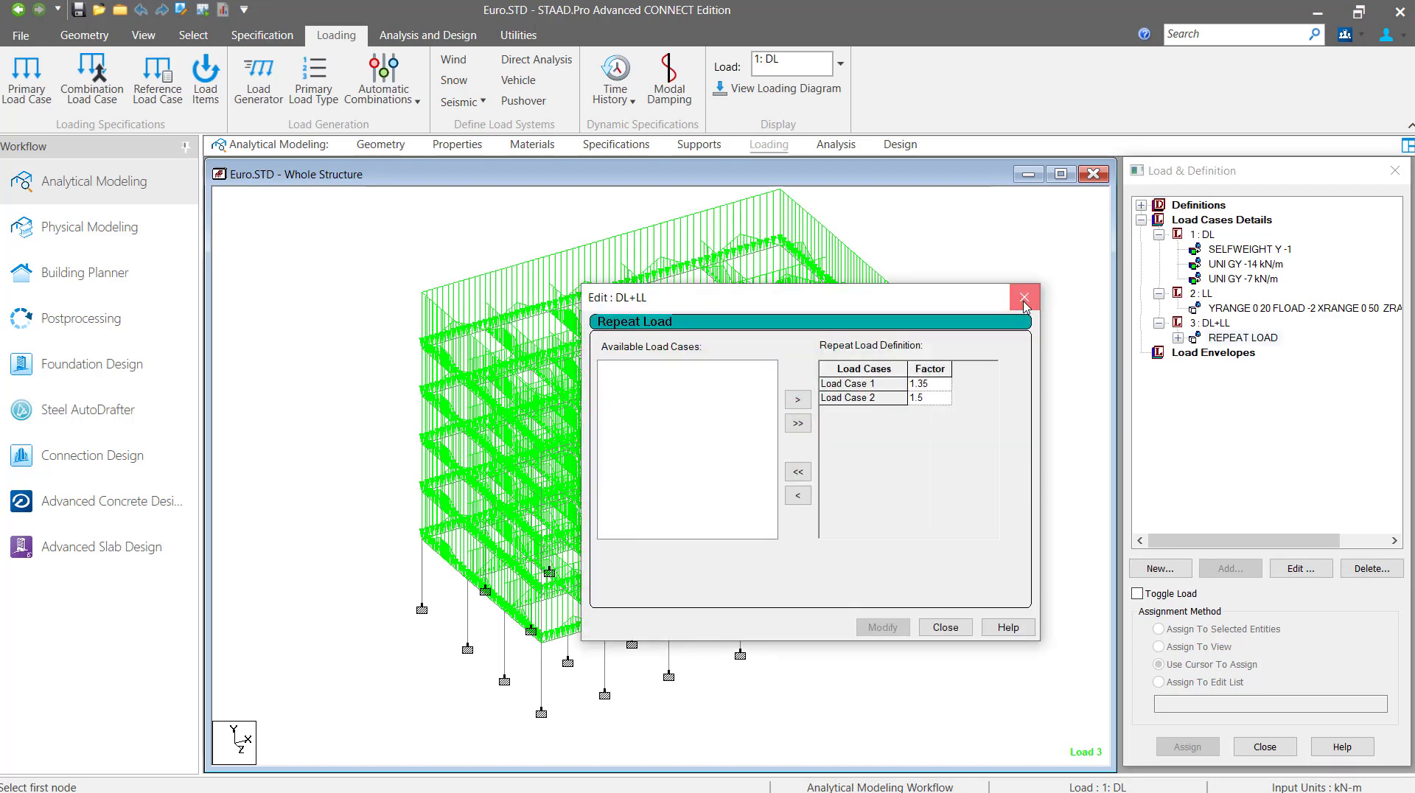
Close the repeat load editor and add a Perform Buckling Analysis command using the Eigen Method with no print option
click(1024, 299)
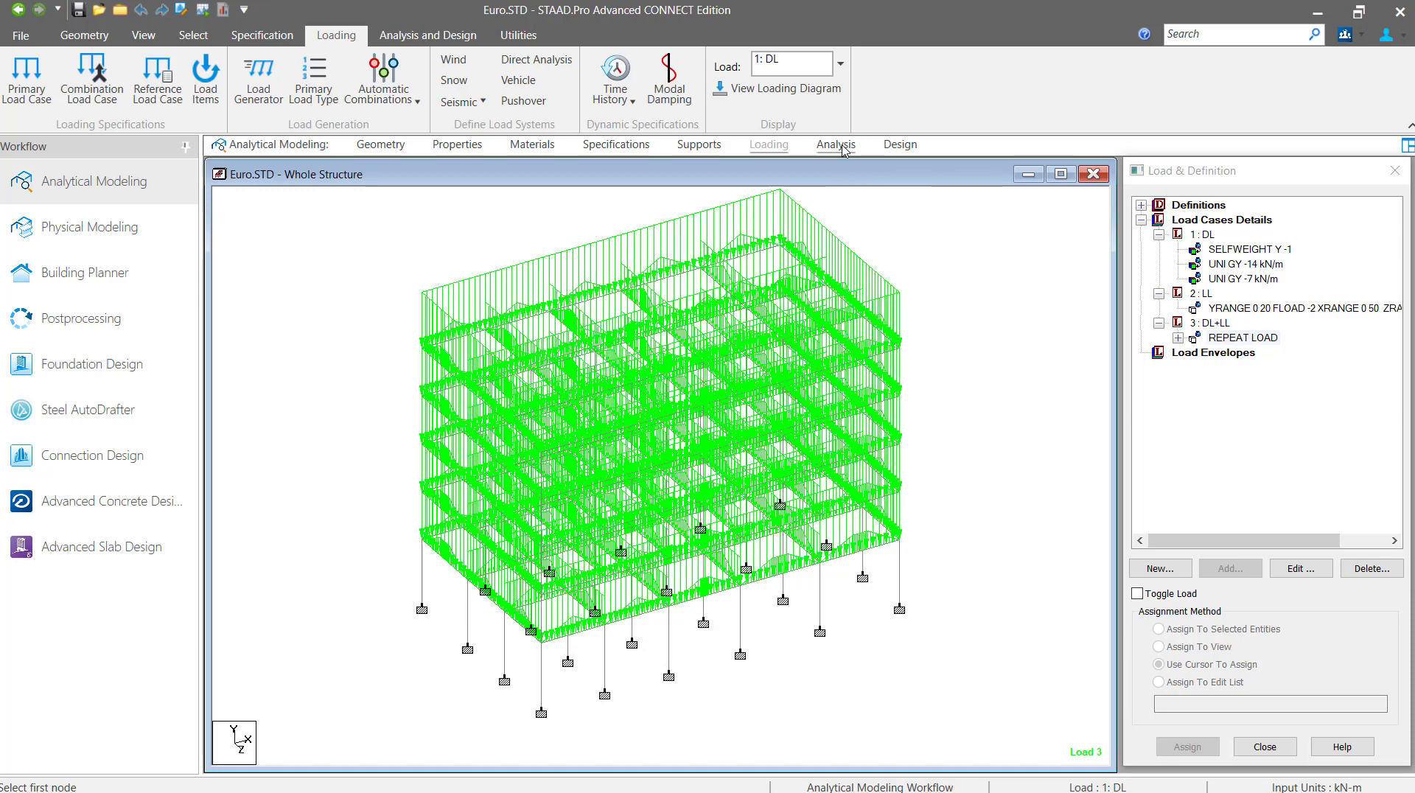
click(840, 146)
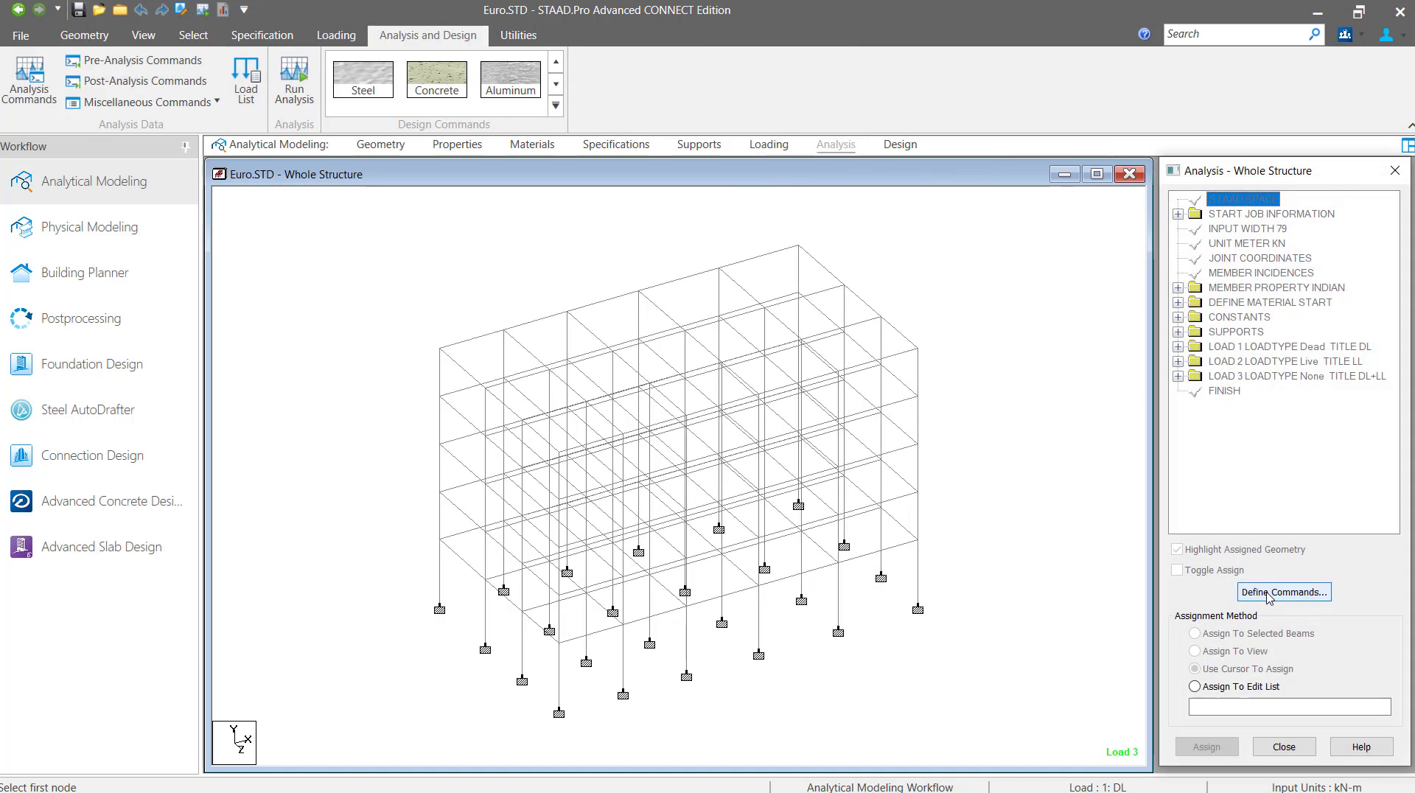
click(1268, 594)
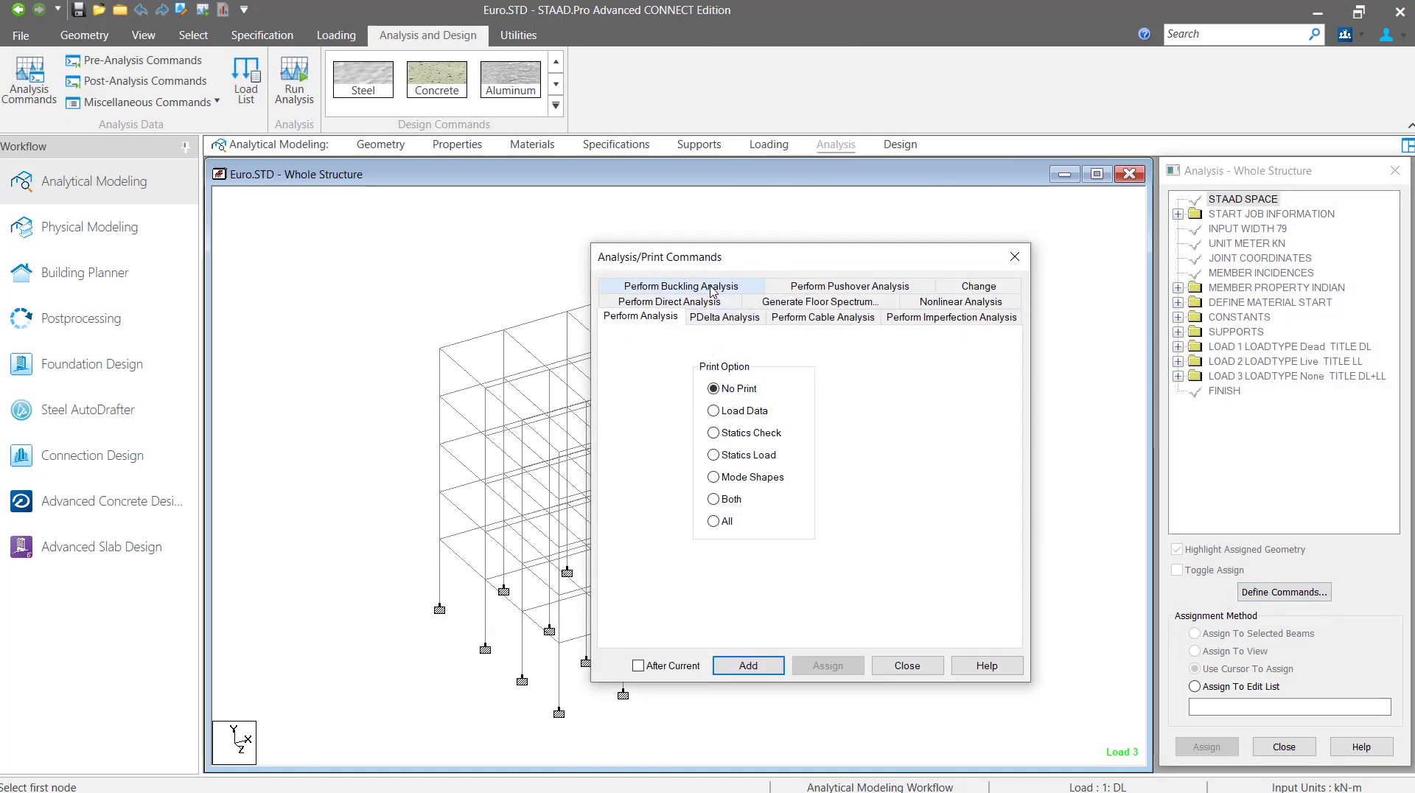
click(681, 286)
click(646, 434)
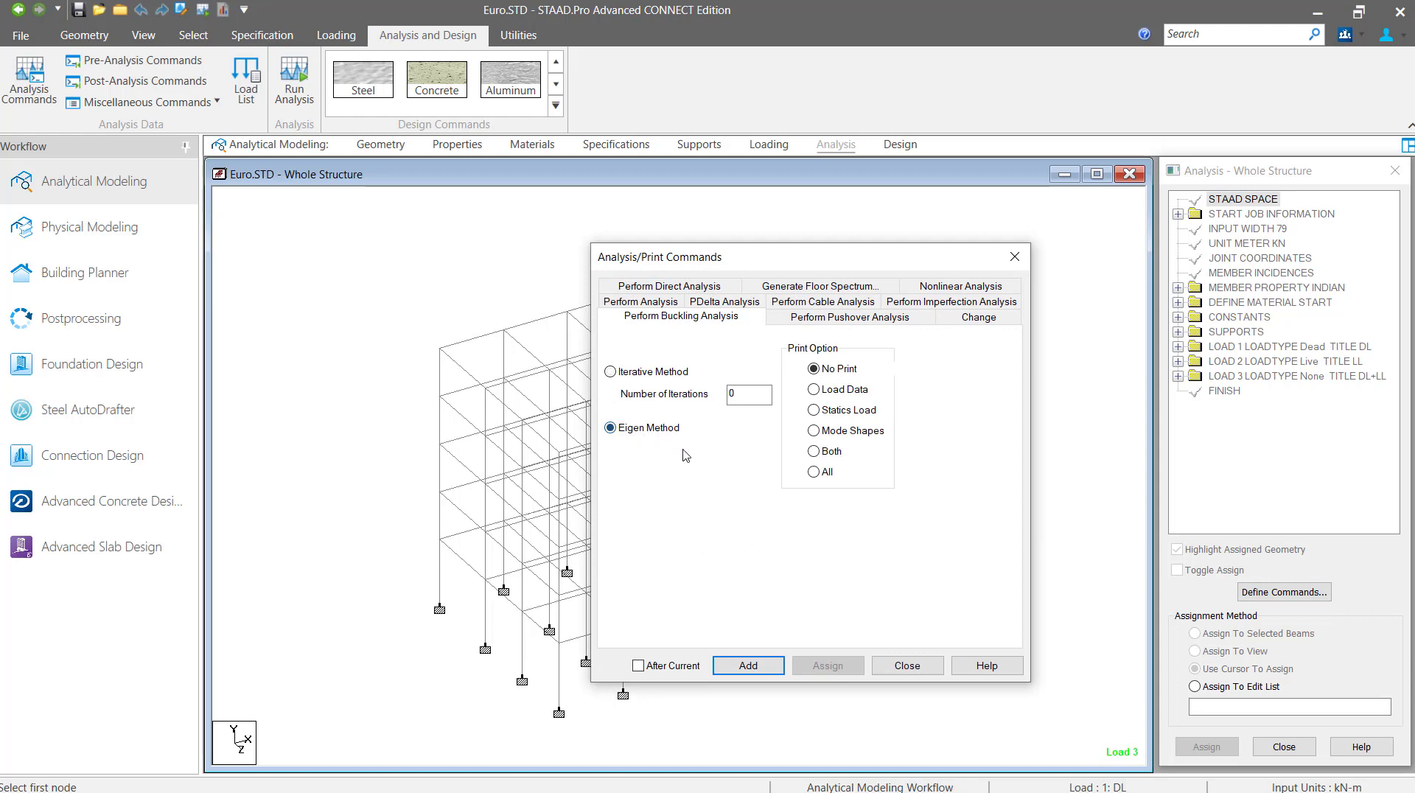
click(746, 666)
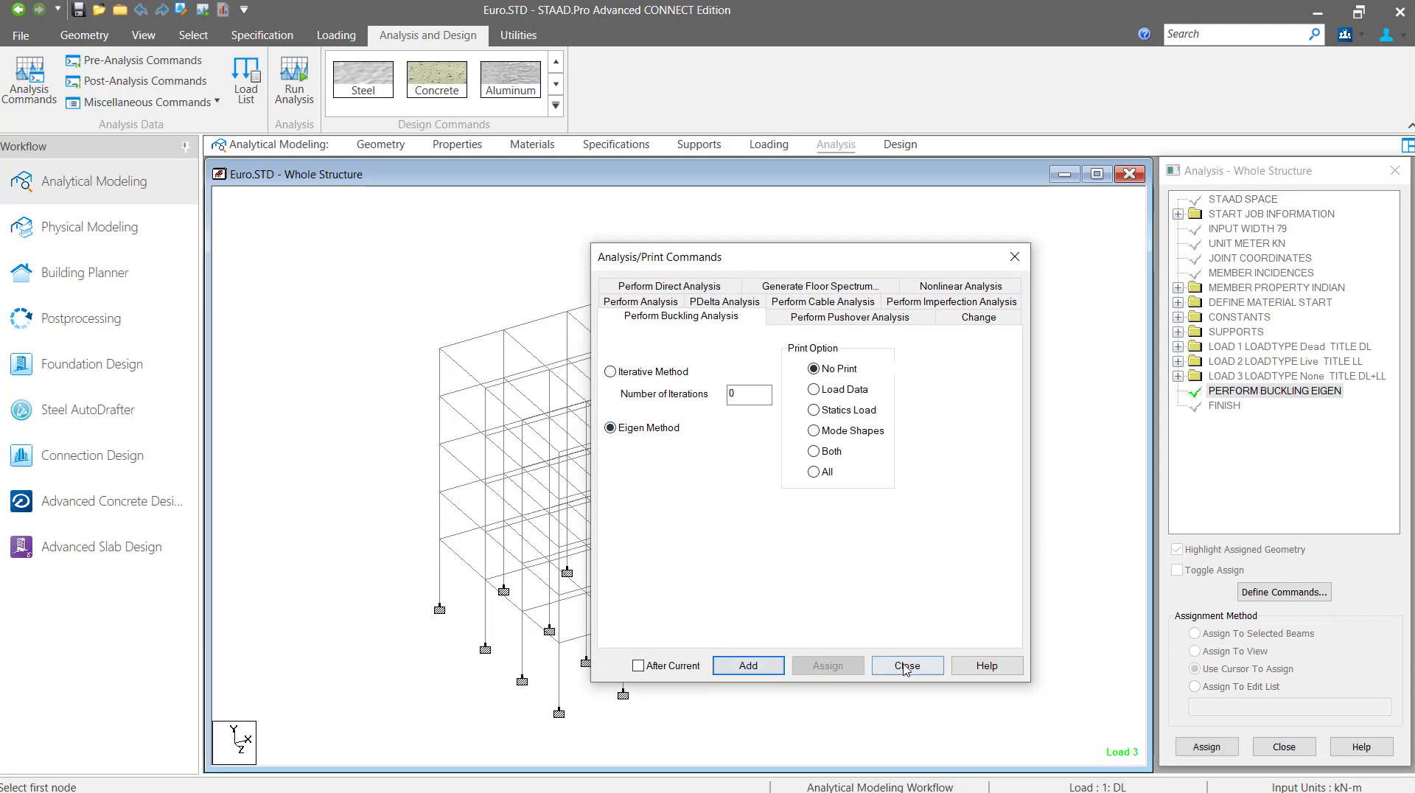
click(906, 667)
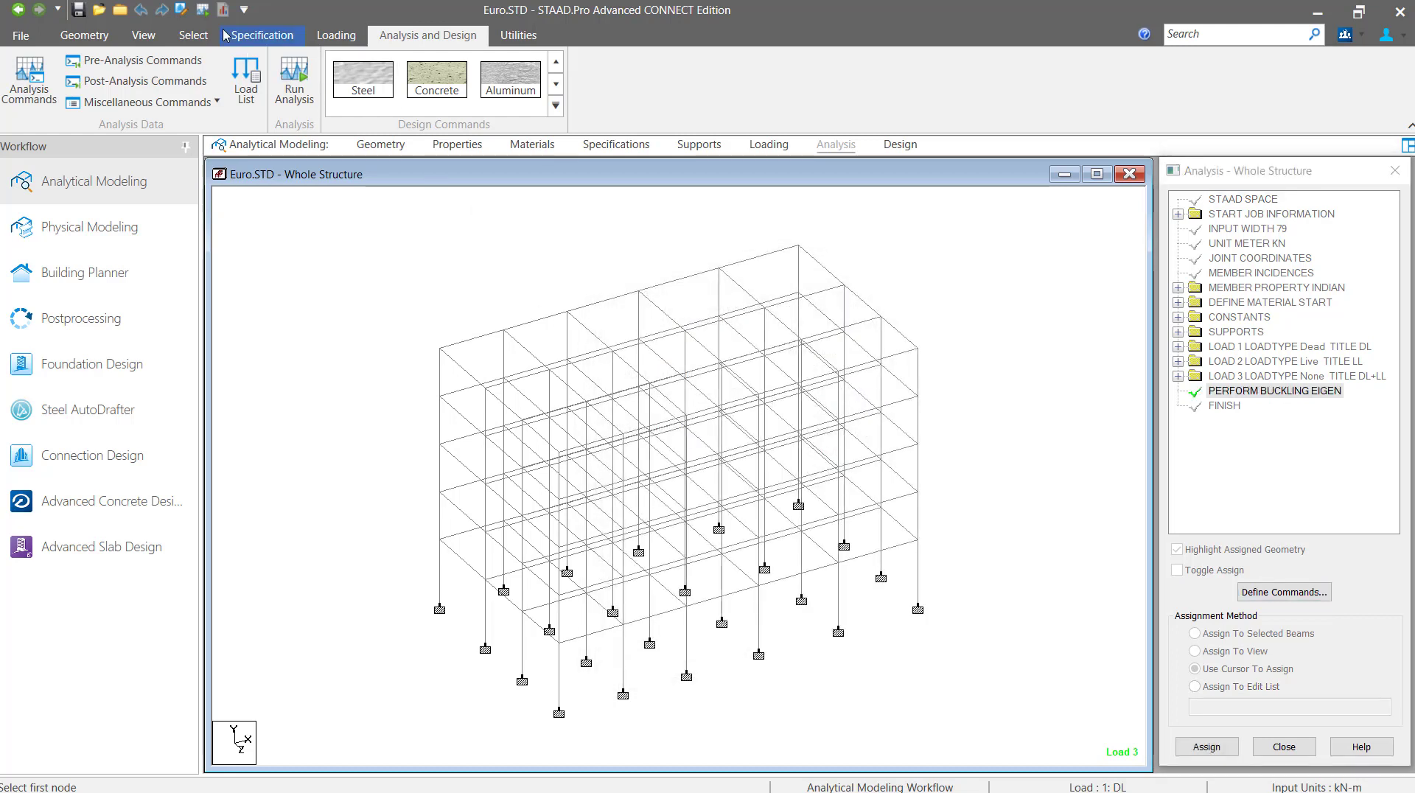
Save the model, run the buckling analysis and open its output file
click(203, 11)
click(704, 497)
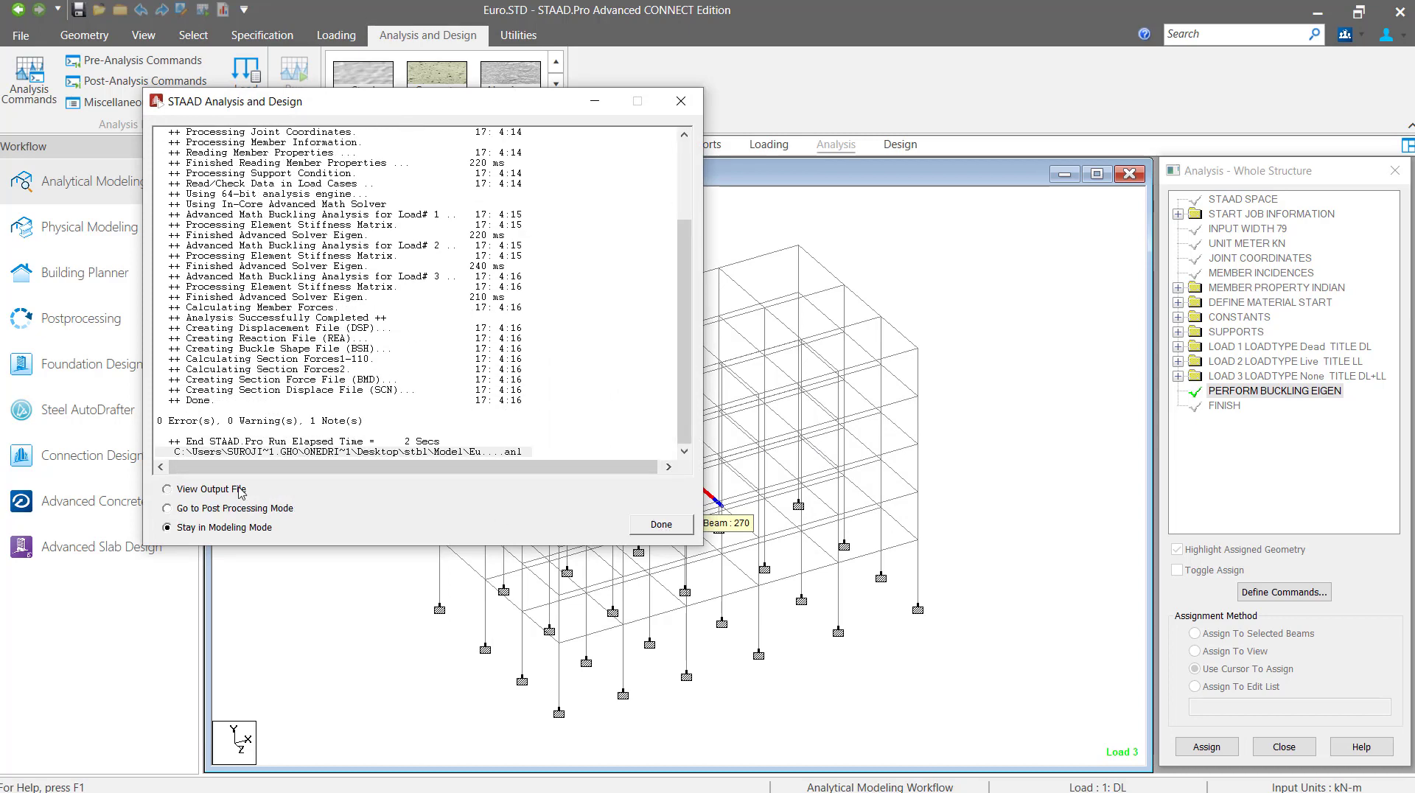
click(648, 530)
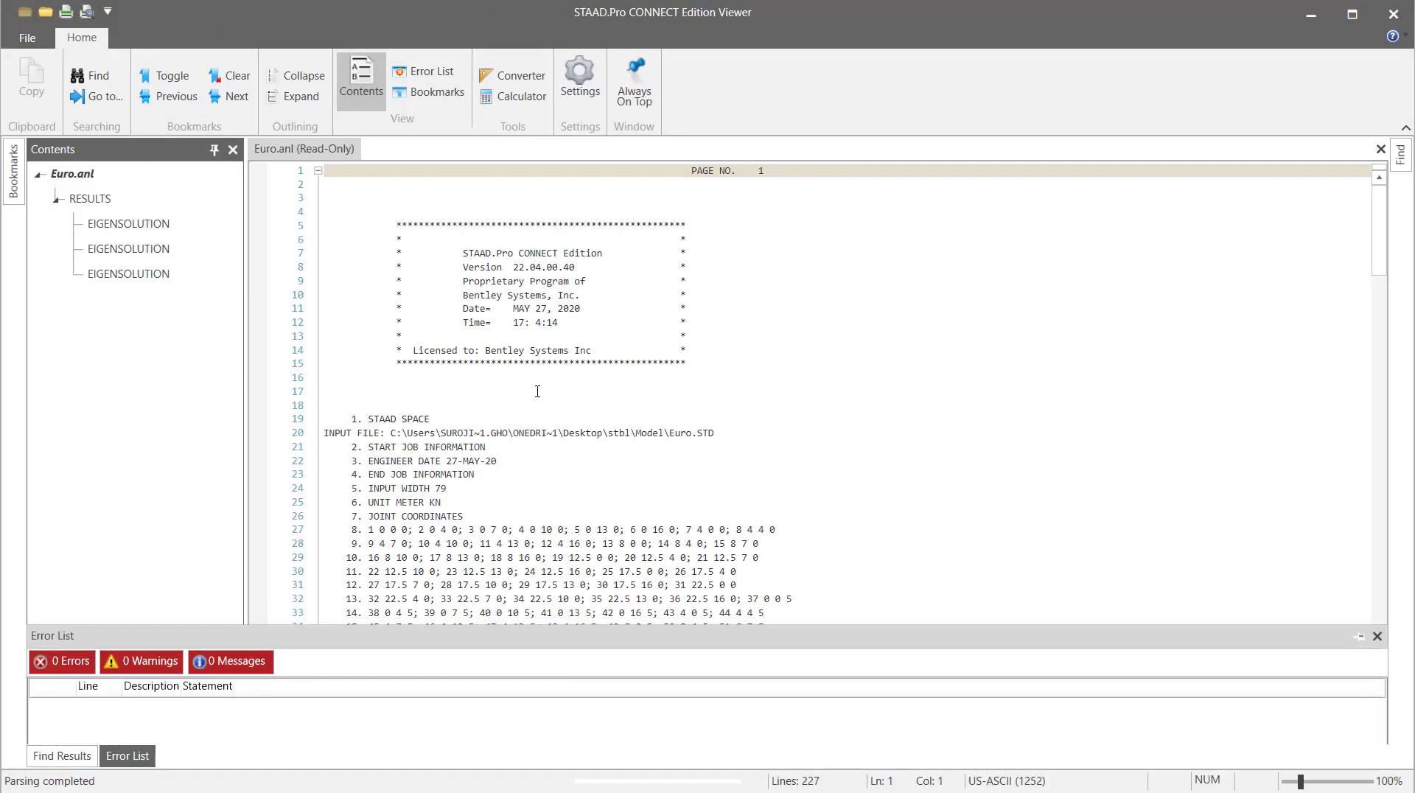
Examine the calculated buckling factors for load case 3 in the output file, particularly mode 1, and close the viewer
click(146, 280)
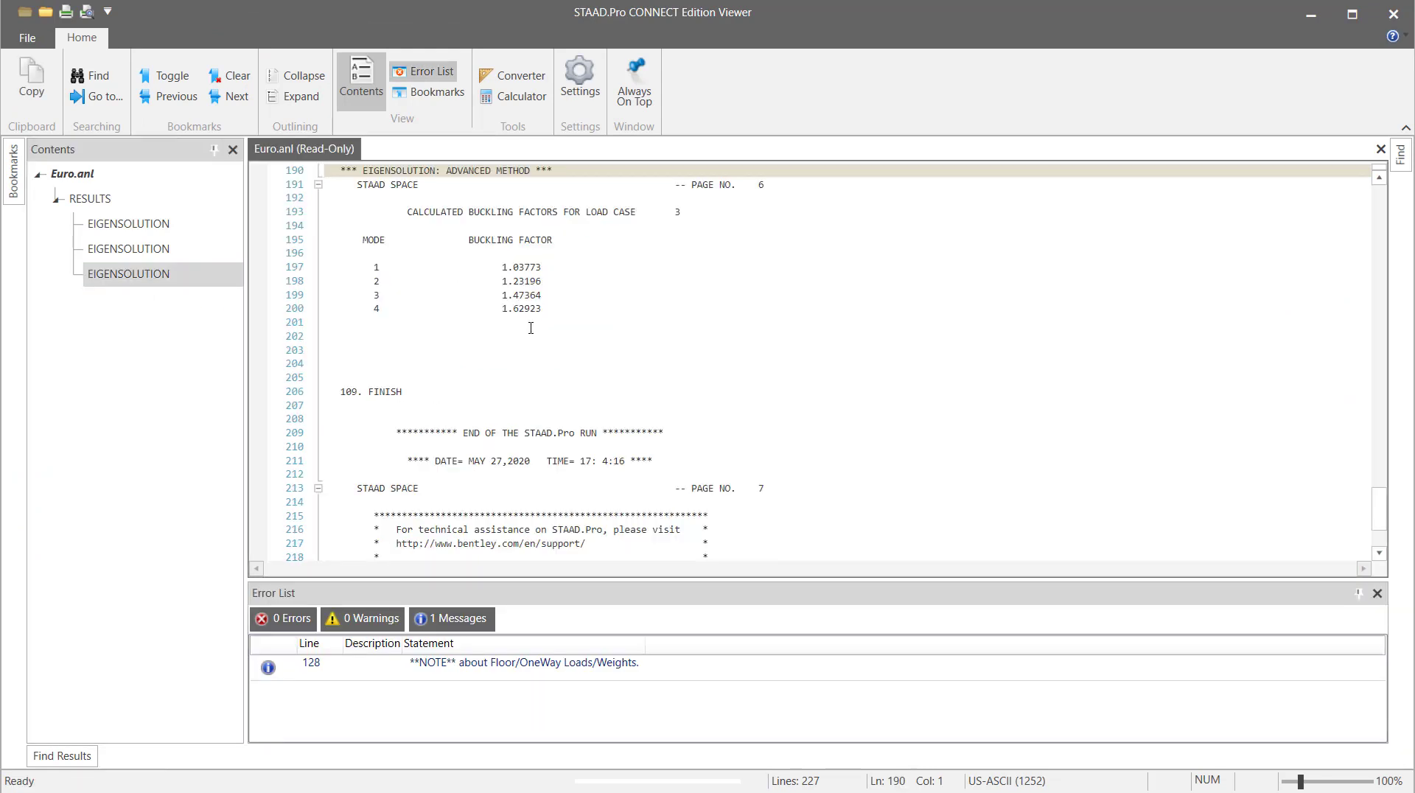
drag(692, 214, 404, 219)
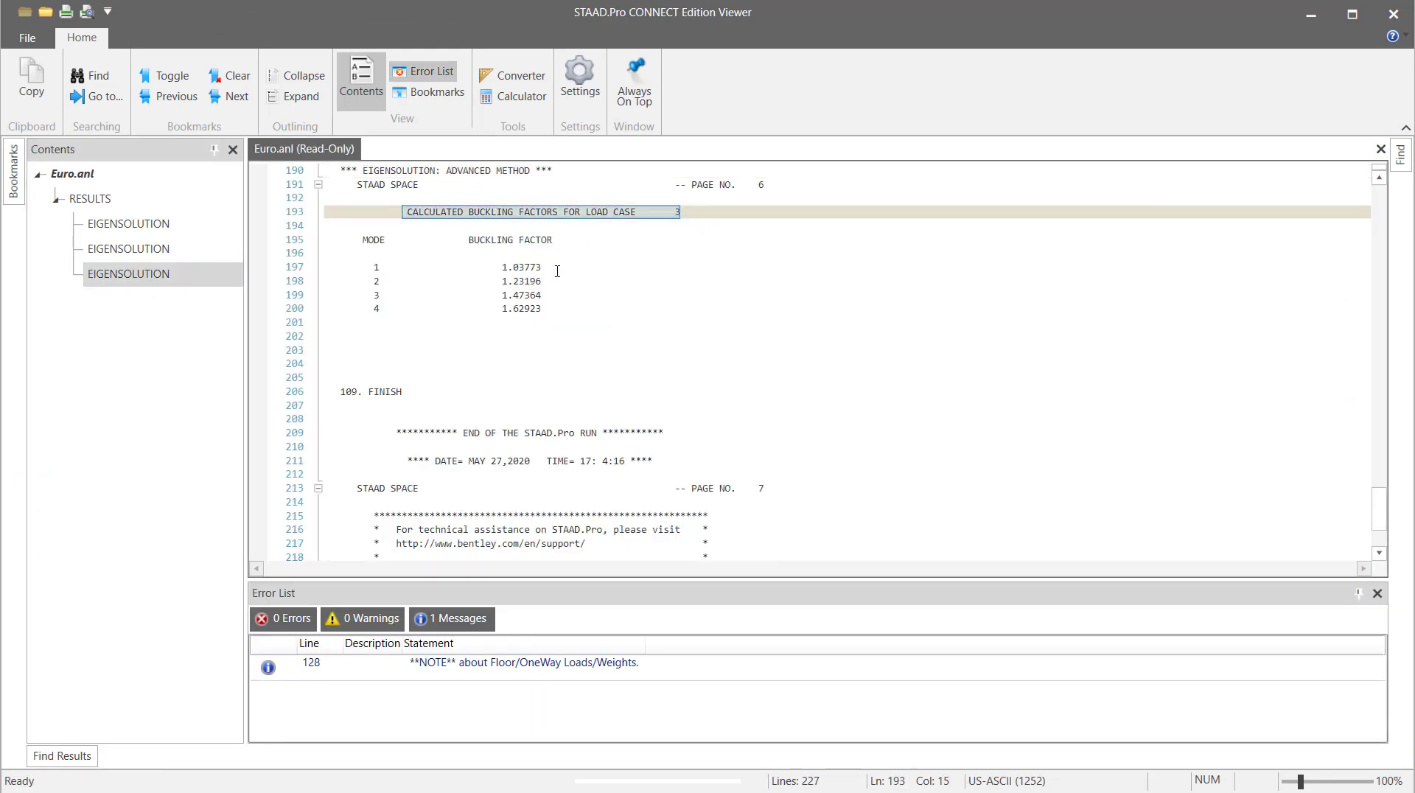
drag(559, 271, 508, 269)
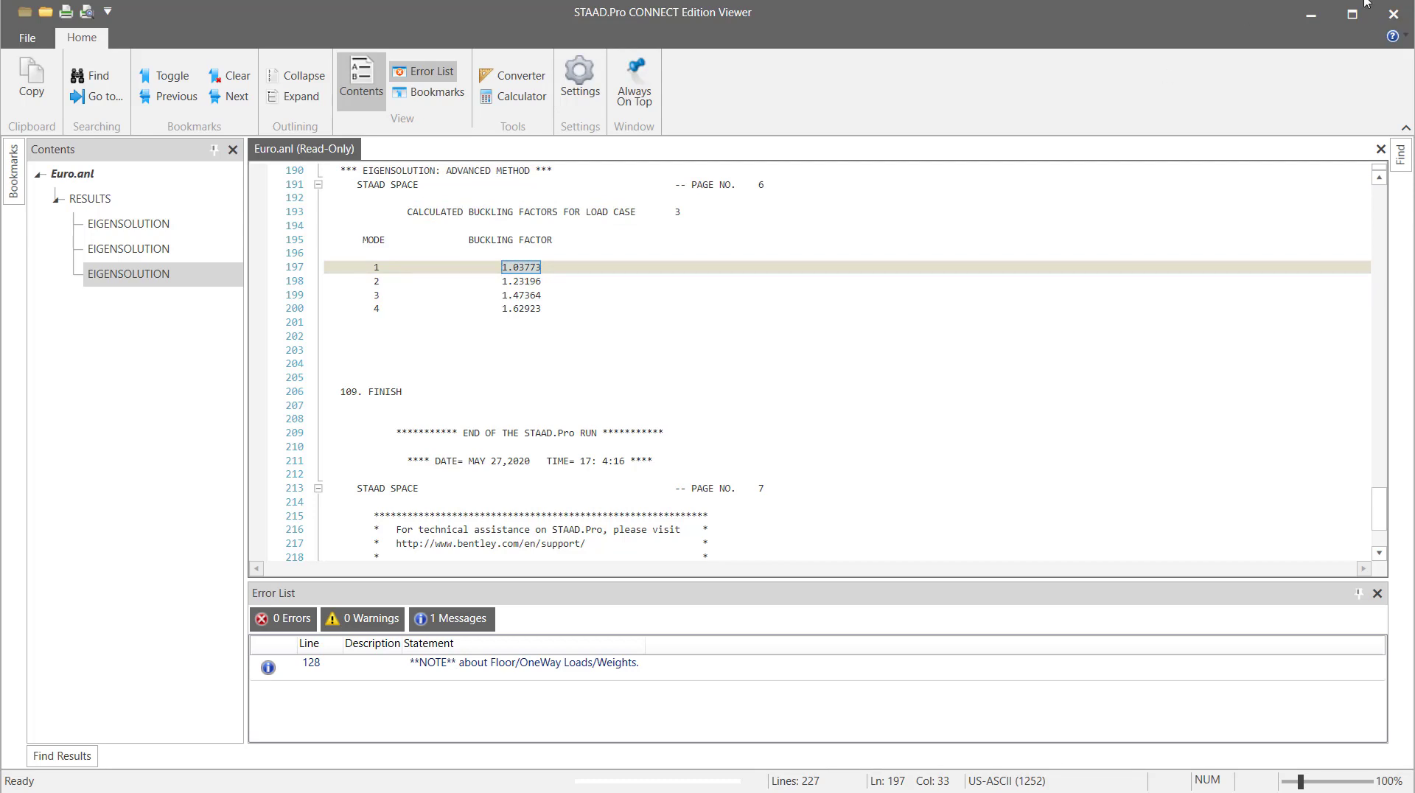
click(1397, 18)
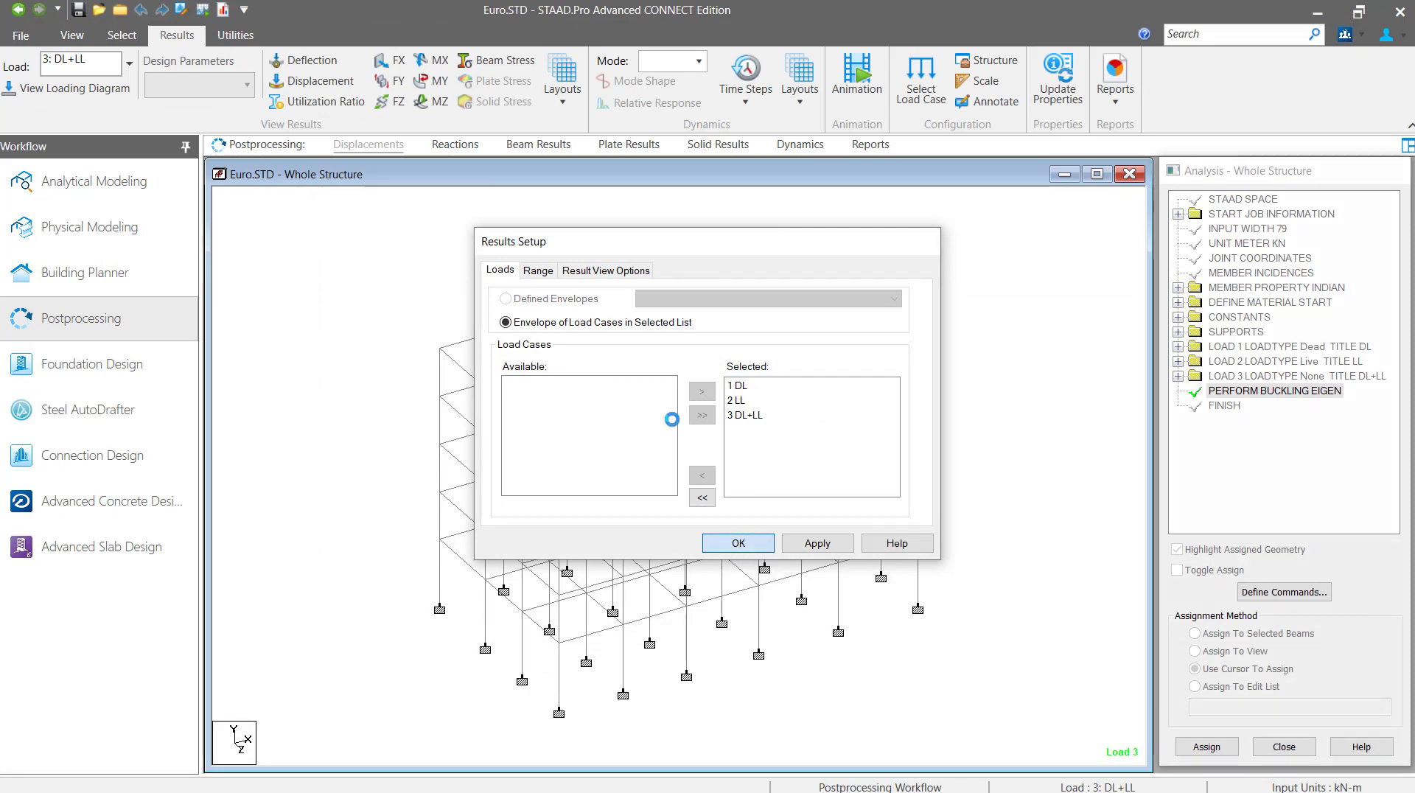
Load the results for all three load cases and display the buckling layout with mode 1 for DL+LL
click(739, 544)
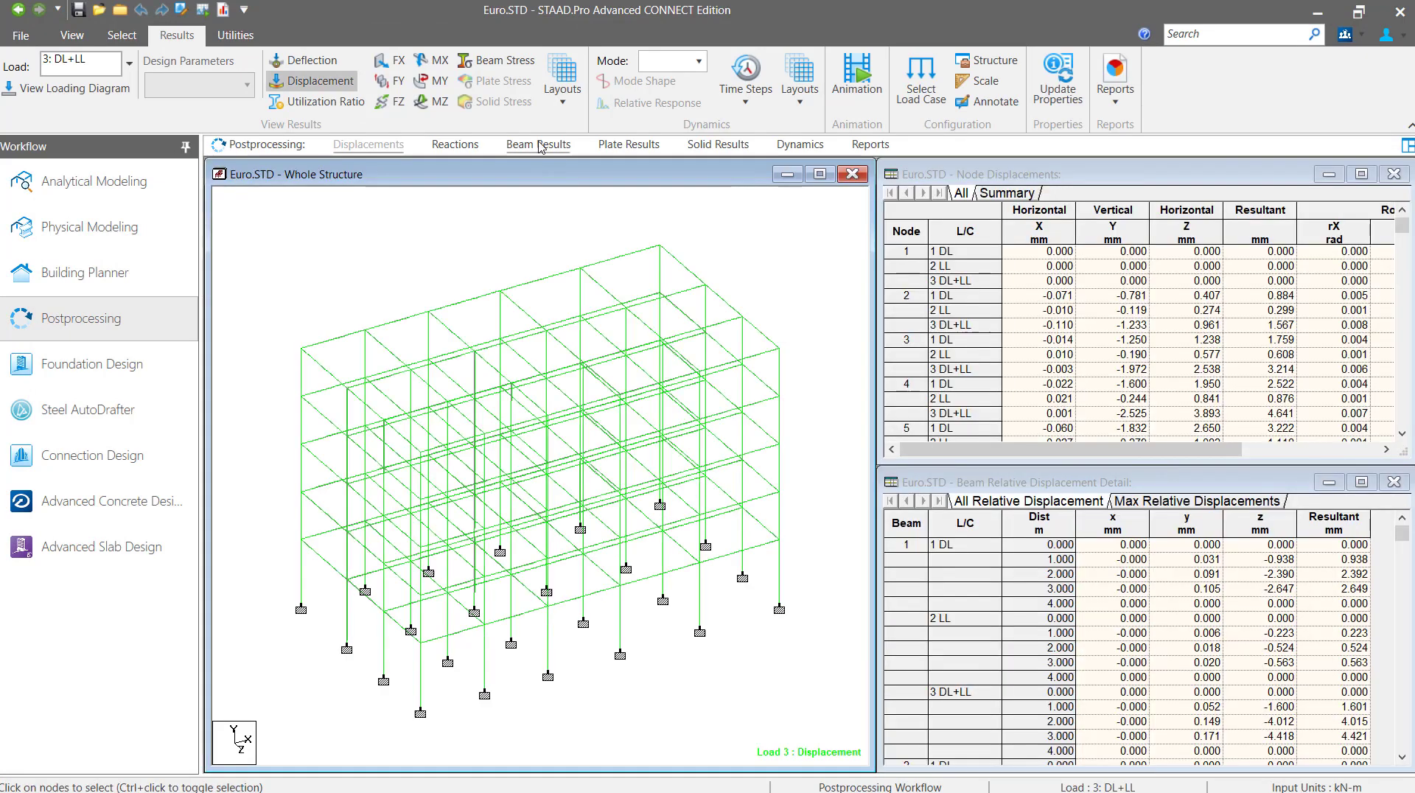
click(802, 100)
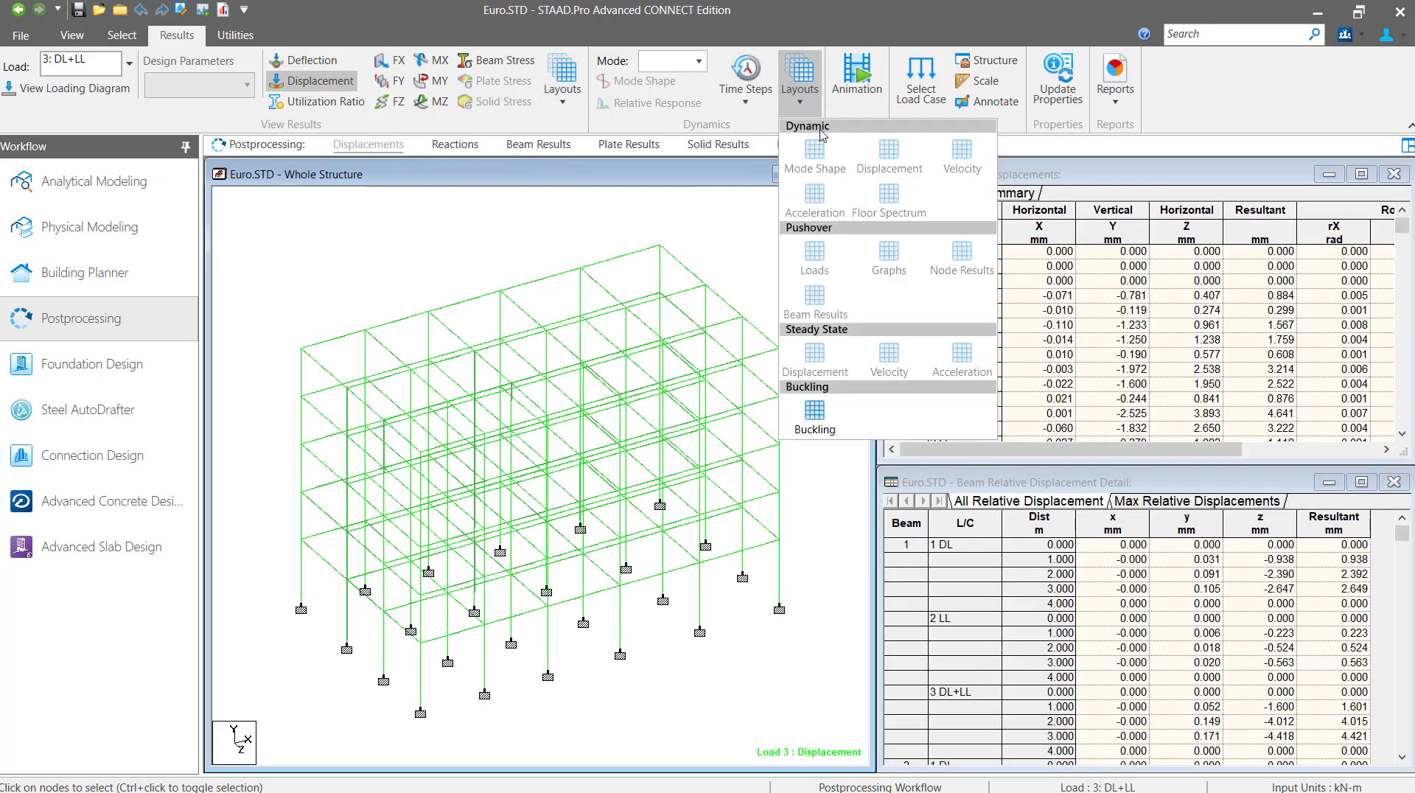
click(811, 414)
click(920, 211)
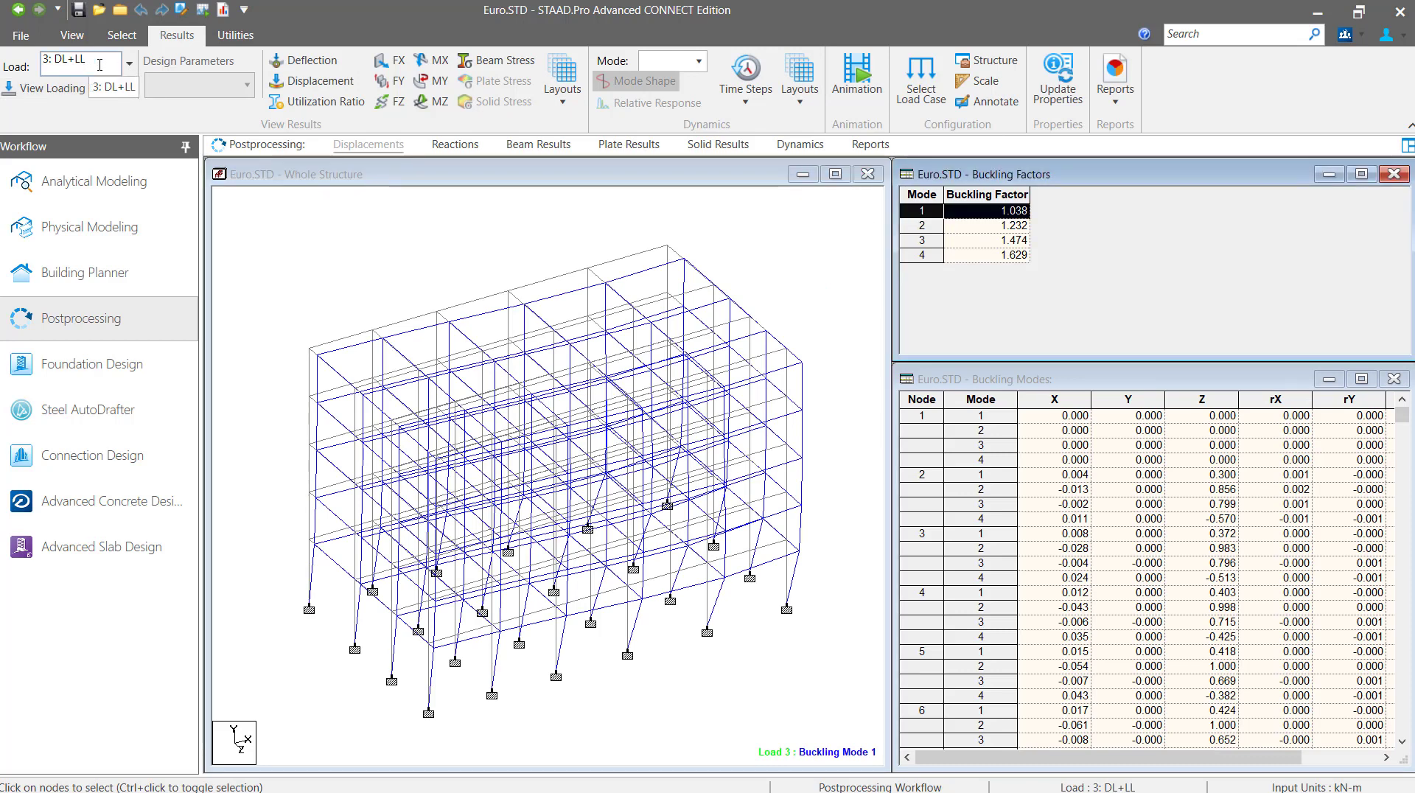
drag(90, 62, 74, 64)
click(831, 238)
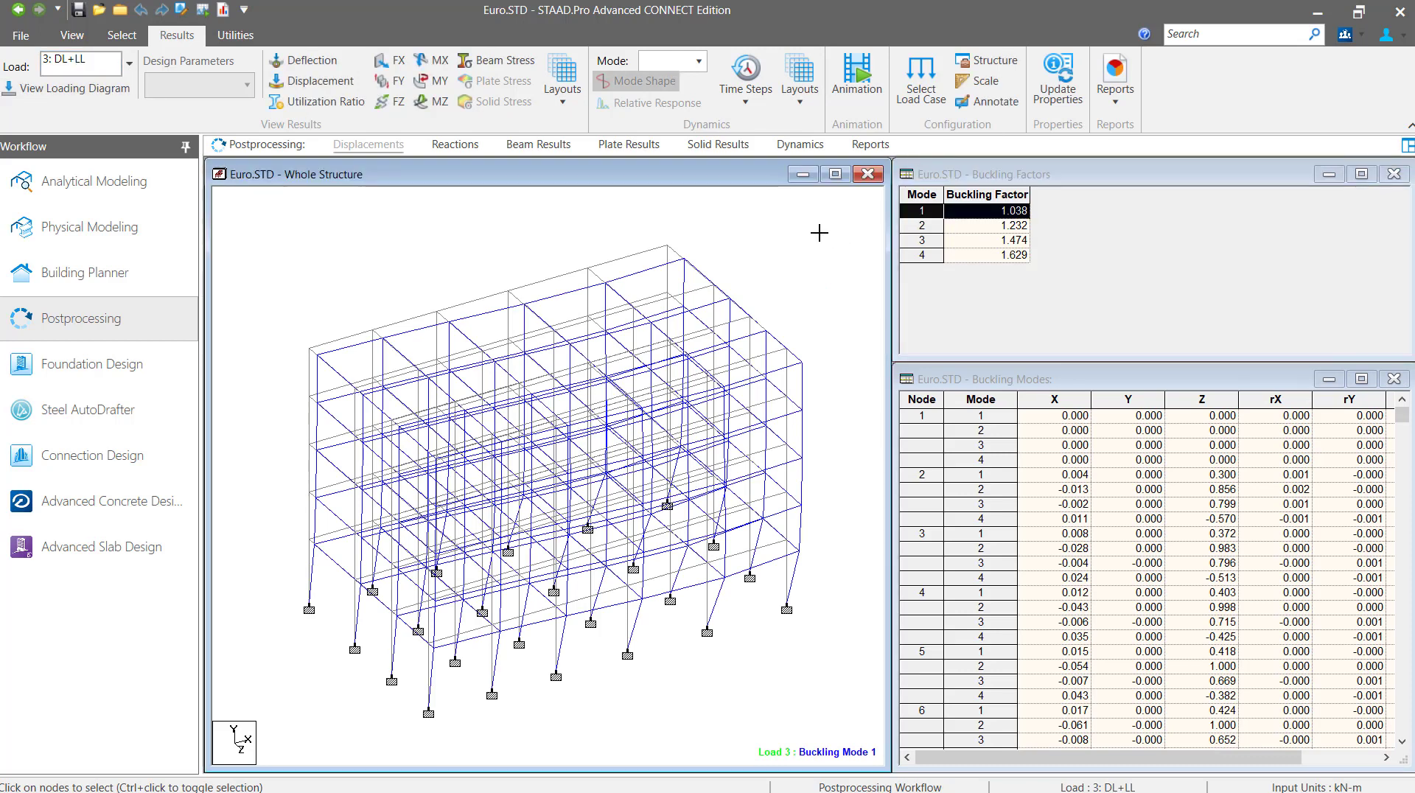
Return to analytical modeling and delete the PERFORM BUCKLING EIGEN command from the analysis commands
click(141, 184)
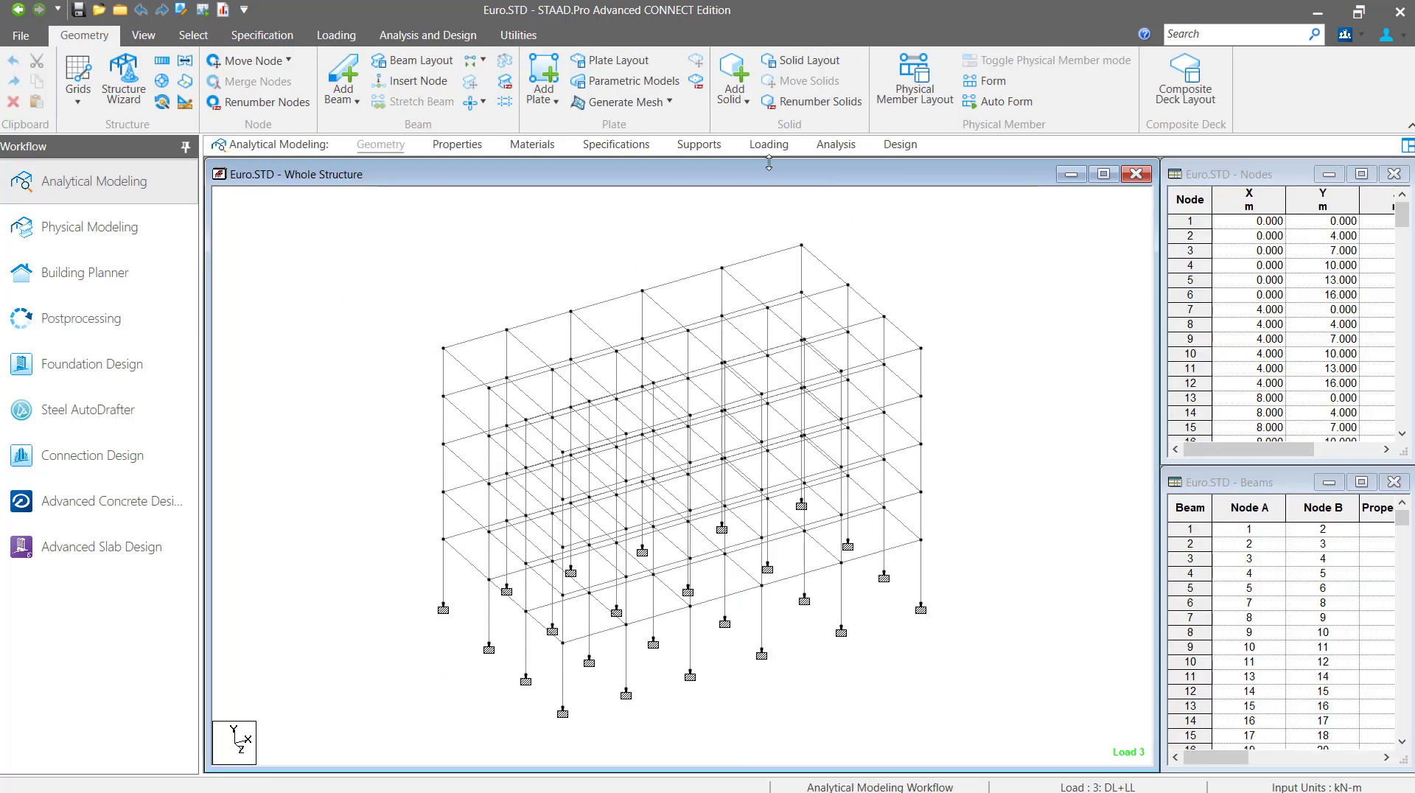
click(836, 144)
click(1257, 391)
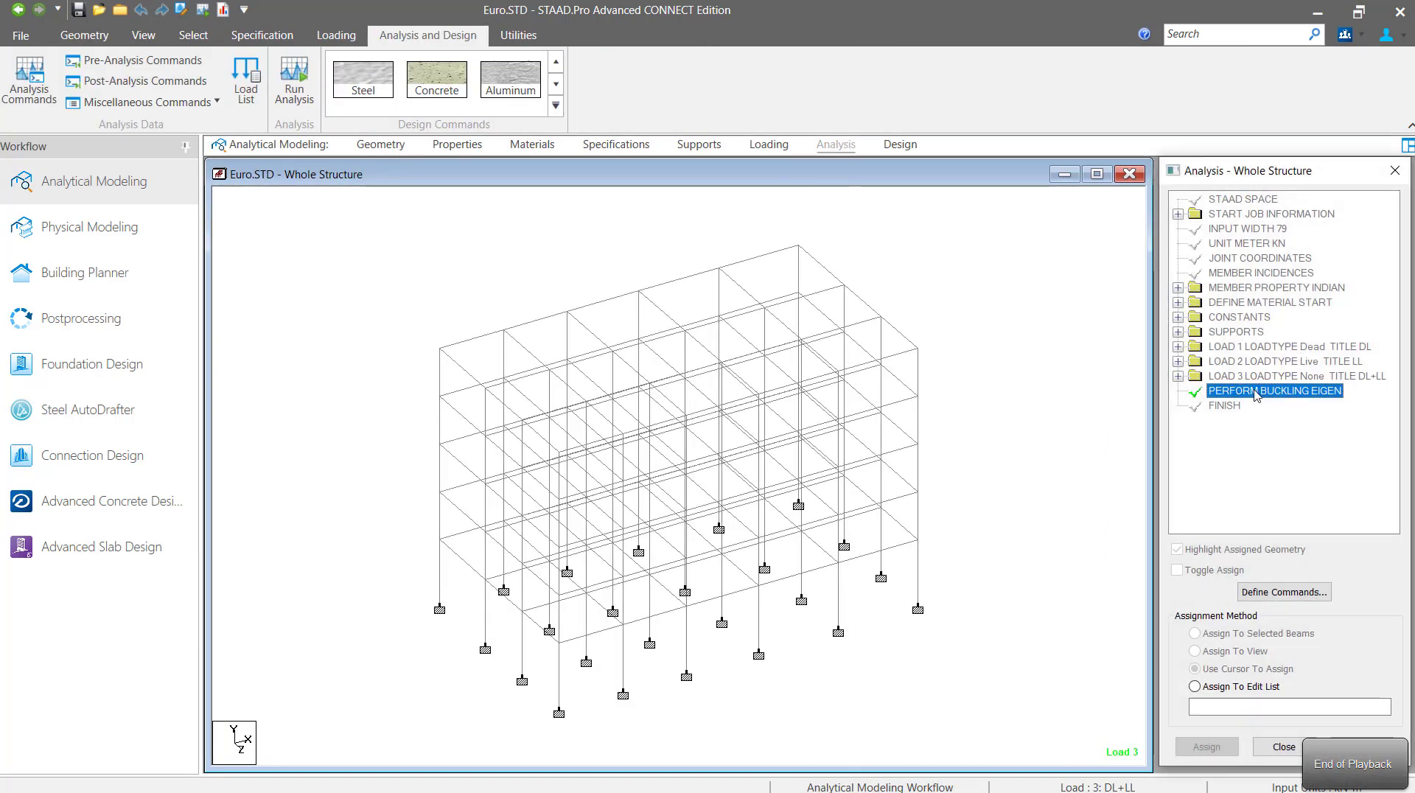
right_click(1256, 391)
click(1283, 421)
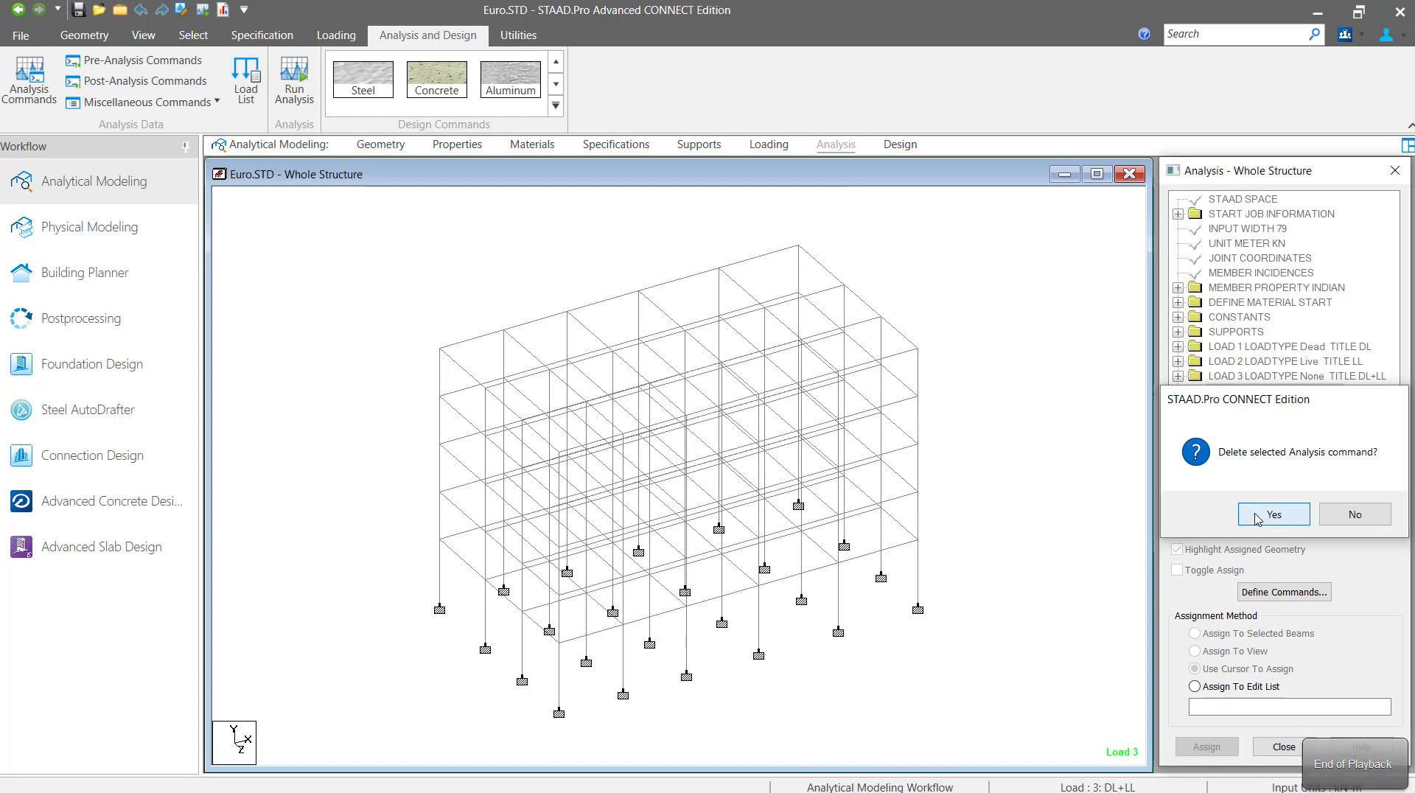
click(1258, 515)
Add a PDelta Analysis command with 30 iterations and Small Delta turned off
click(1284, 592)
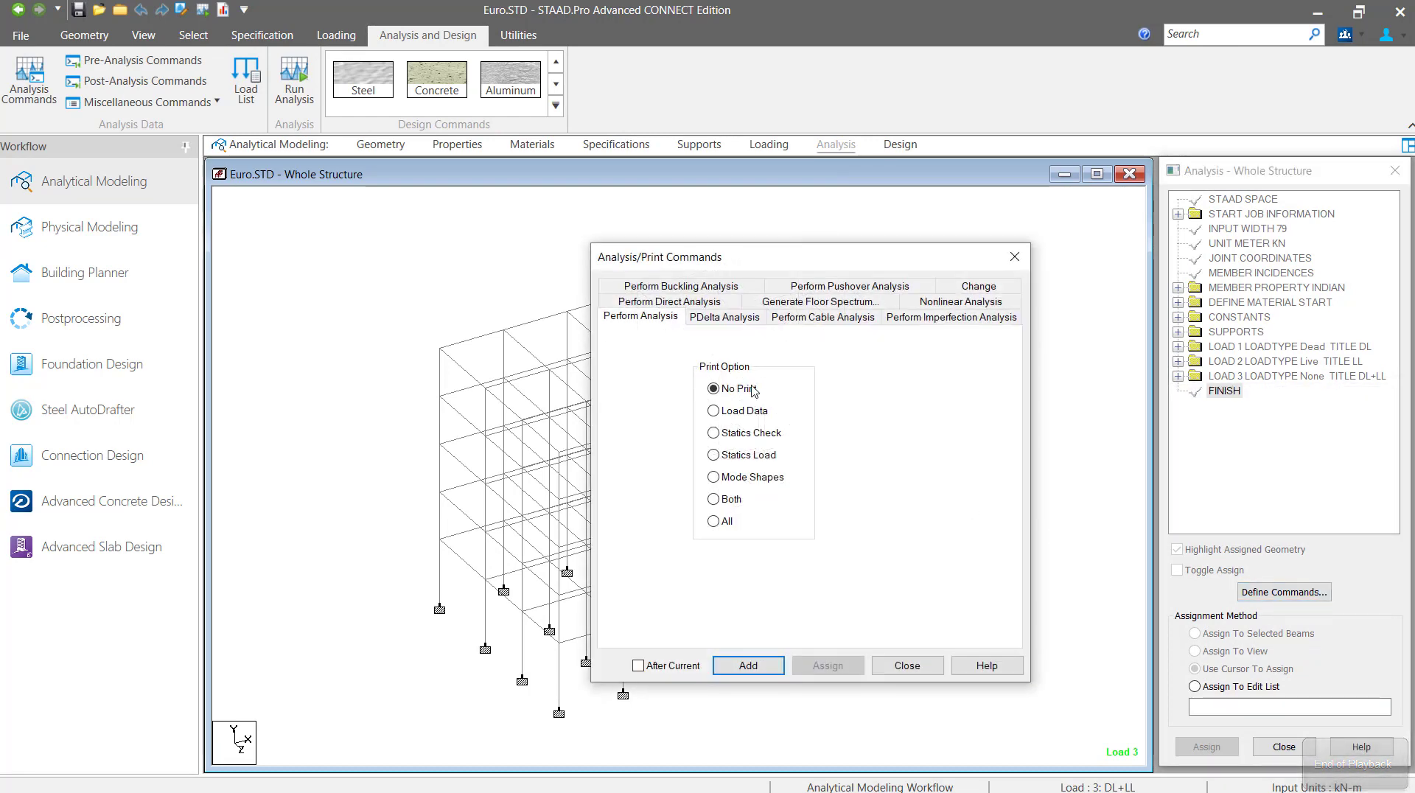
click(725, 317)
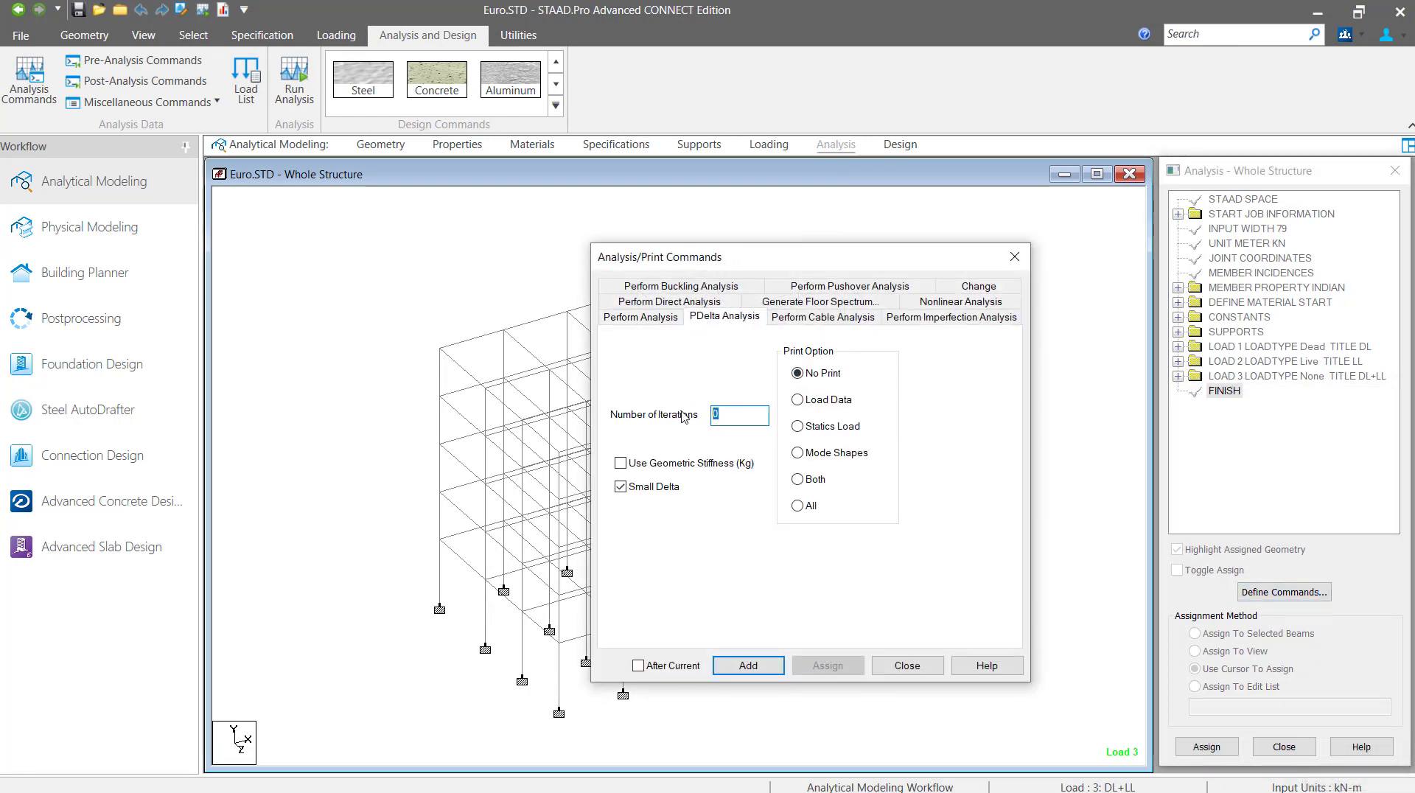
text(30)
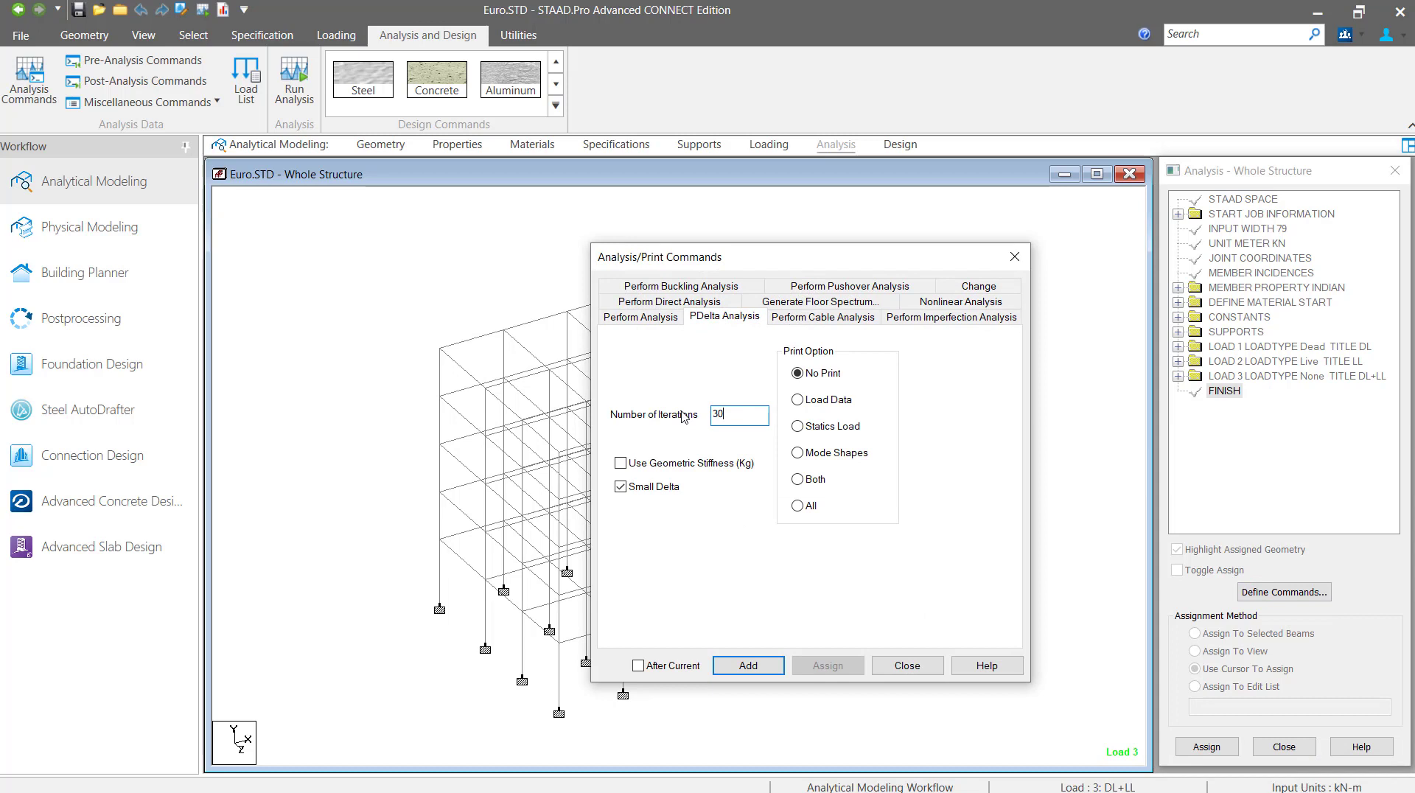
click(621, 488)
click(746, 666)
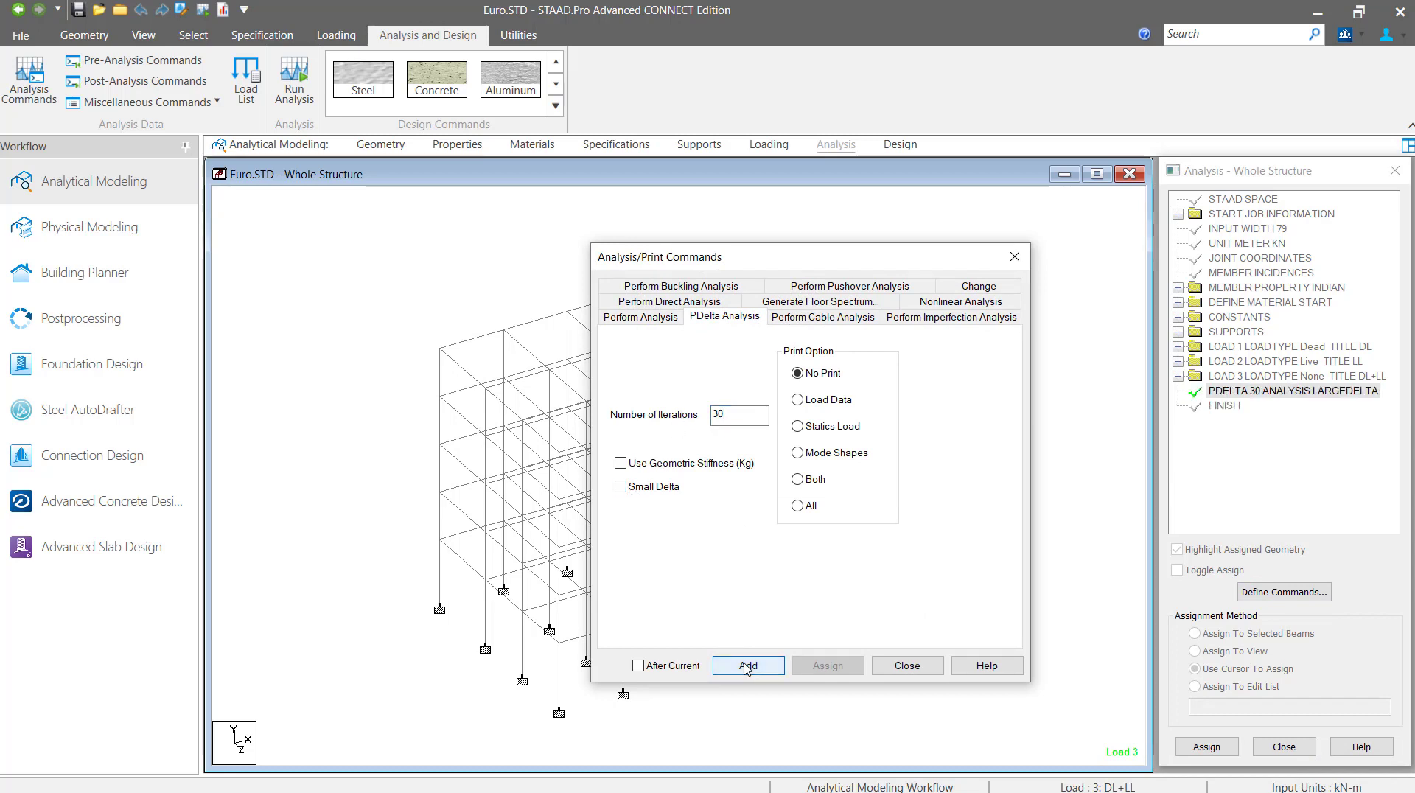
click(904, 668)
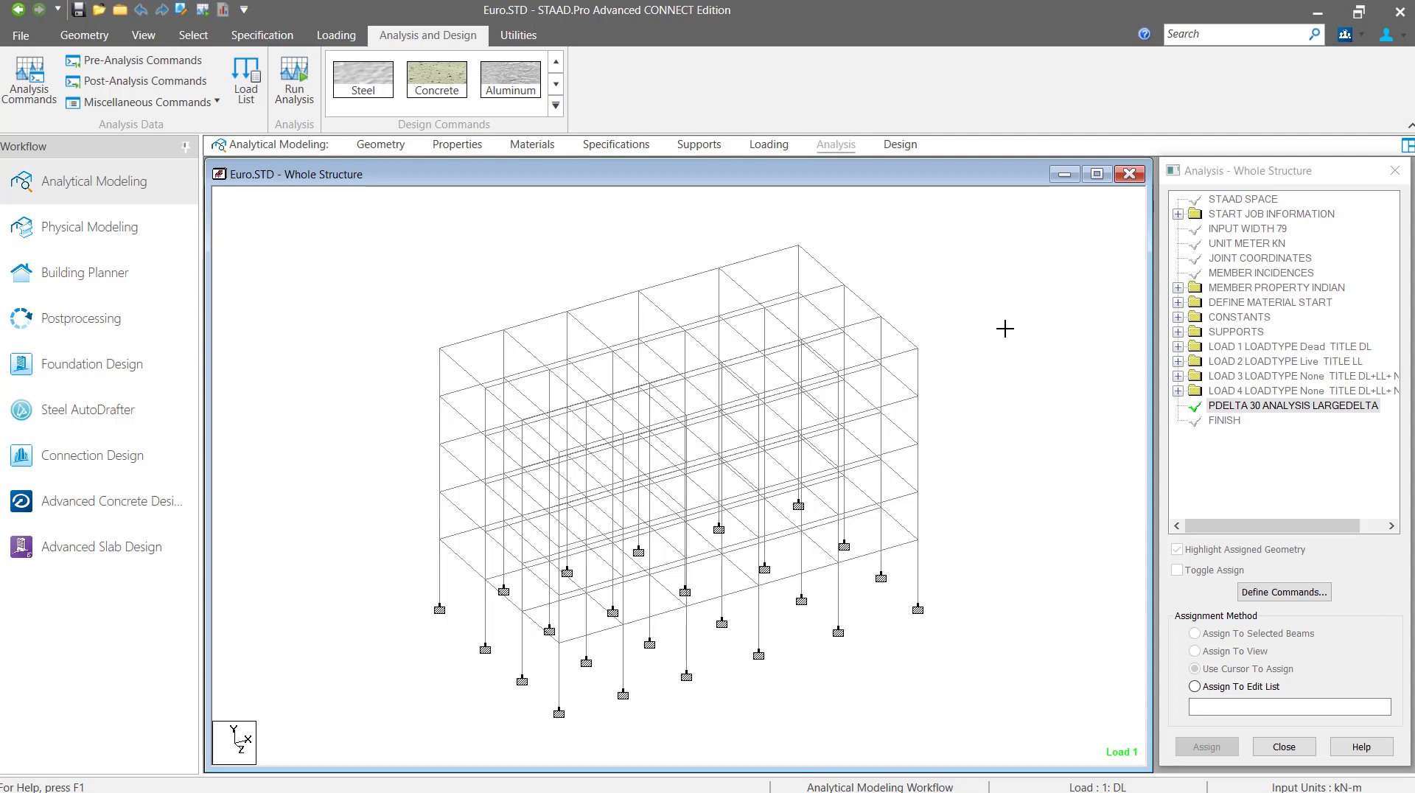
Measure the building's total height from a corner column's support to its roof node
right_click(289, 362)
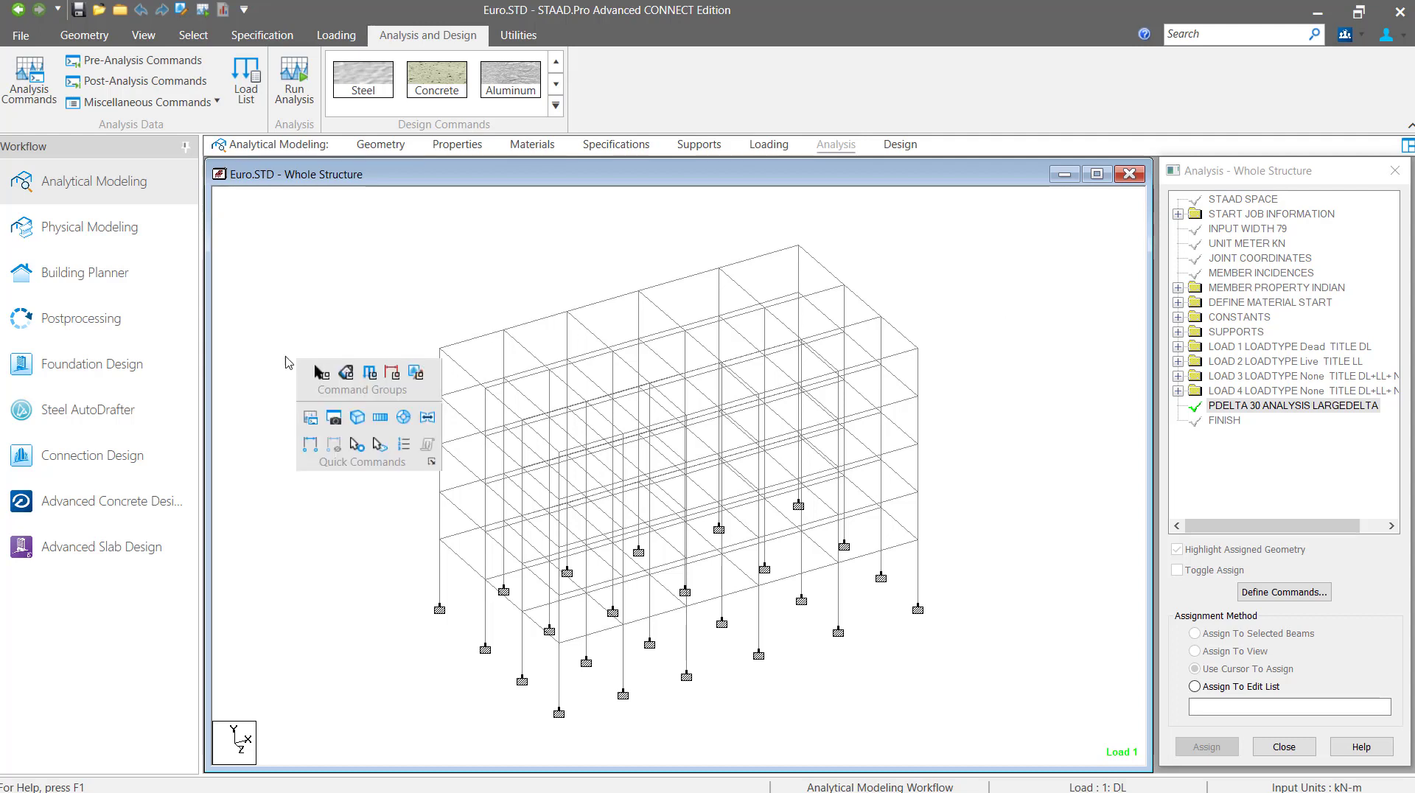
click(311, 444)
click(440, 609)
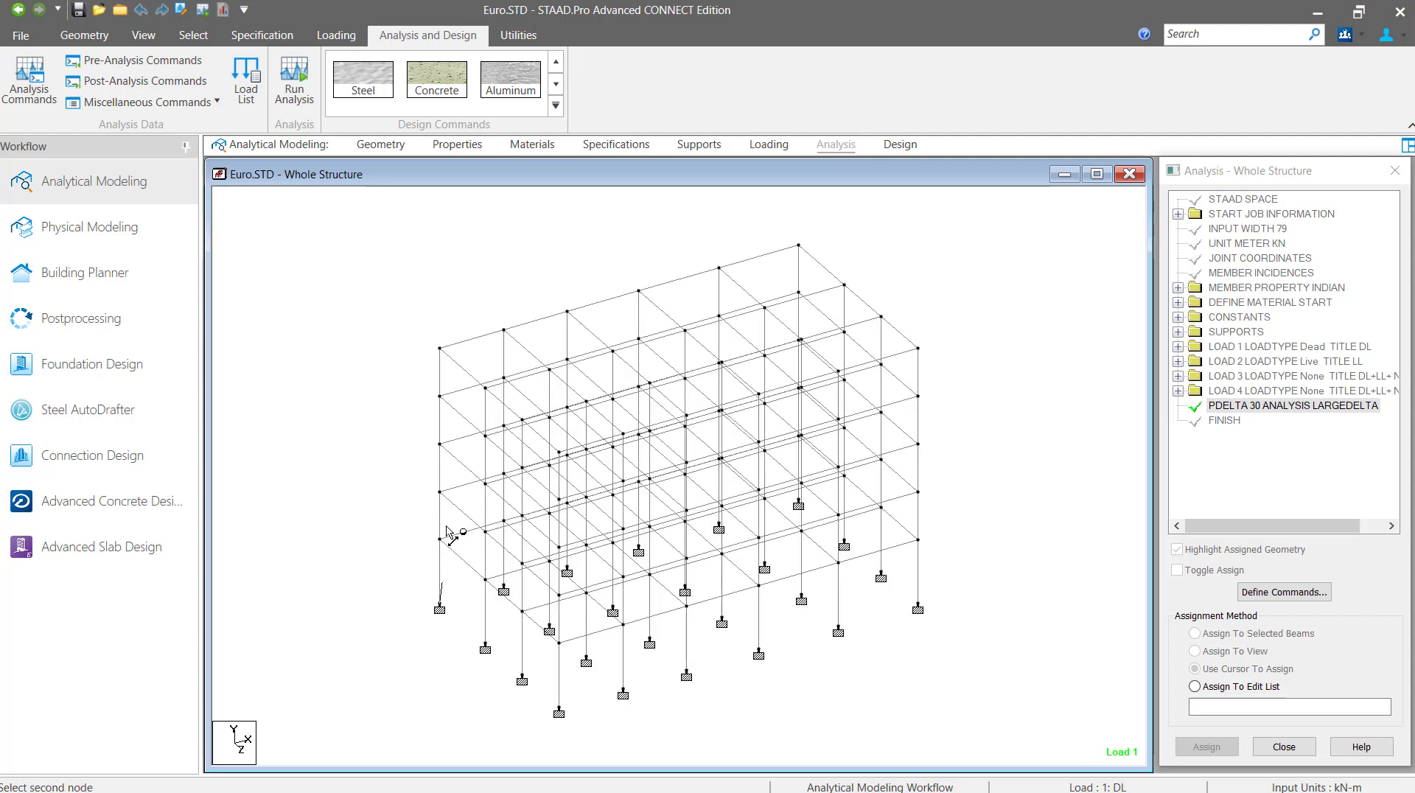
click(440, 348)
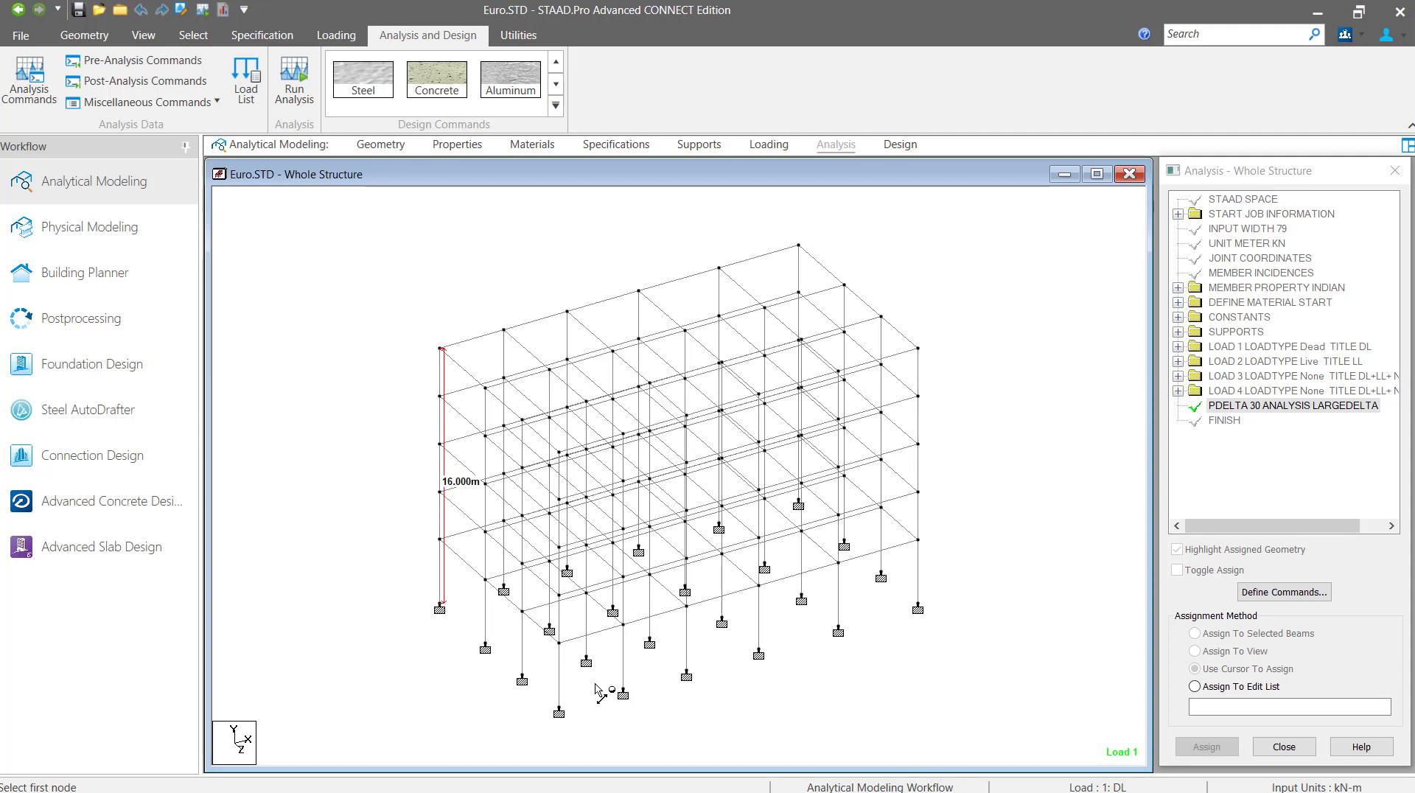
key(Escape)
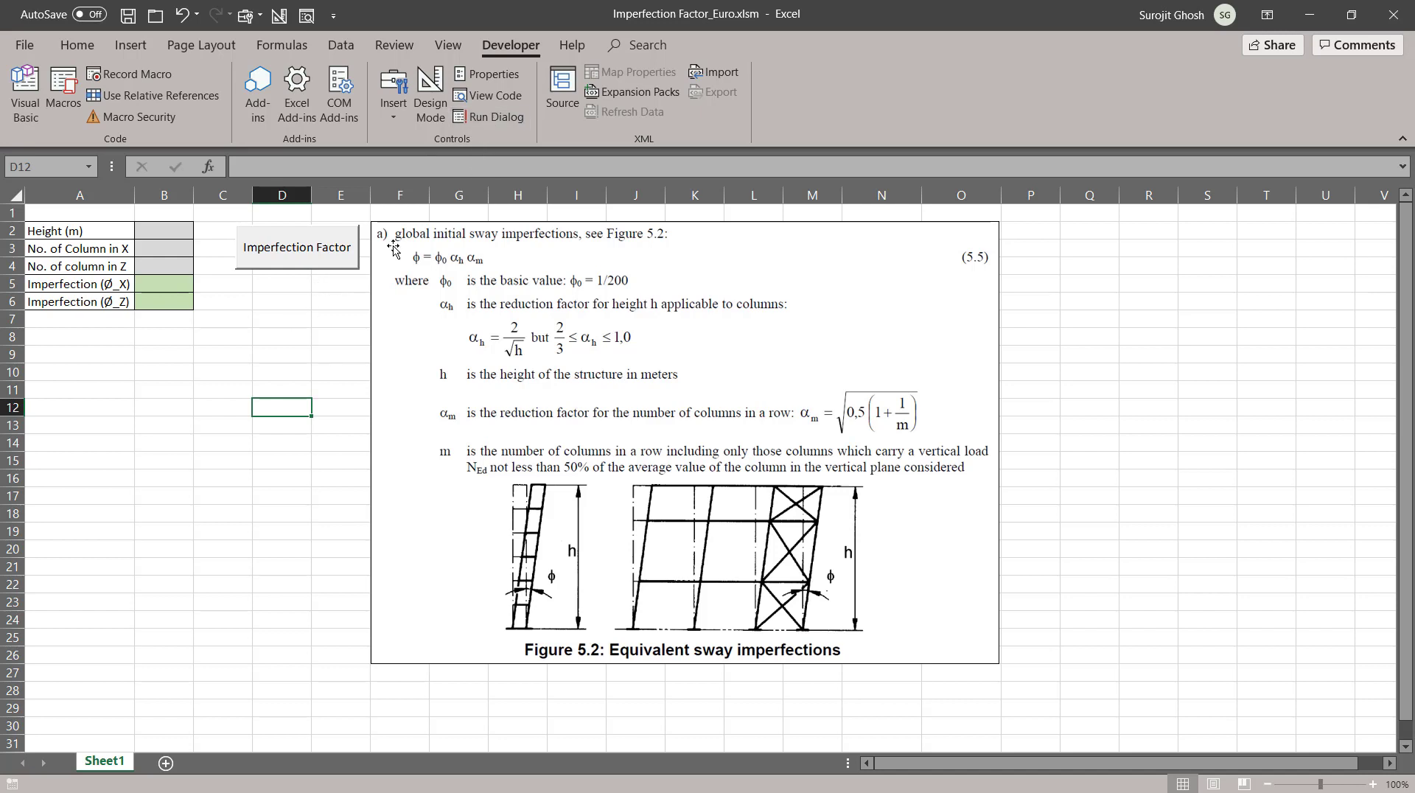
Look at the VBA code behind the Imperfection Factor button in the workbook and close the code editor
click(488, 98)
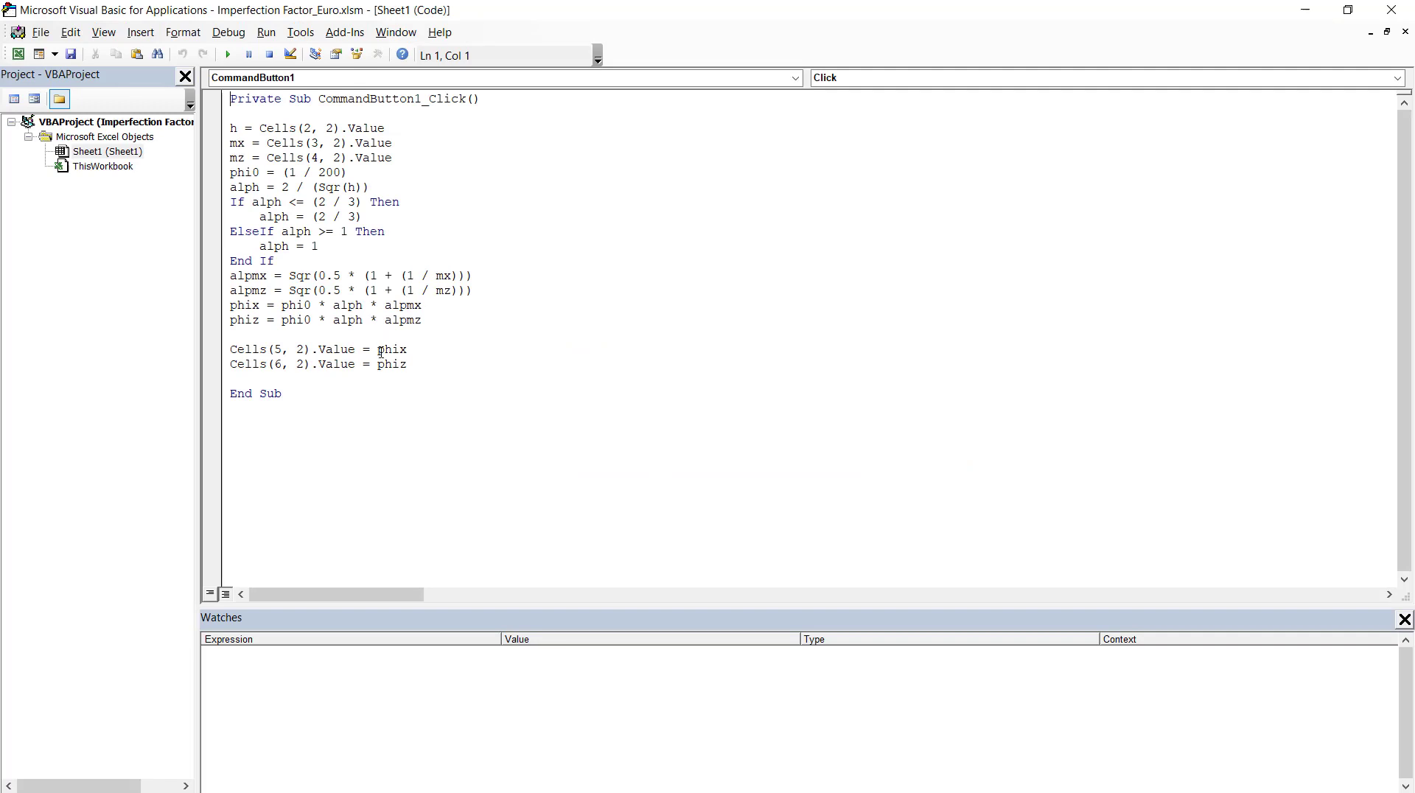
click(1391, 10)
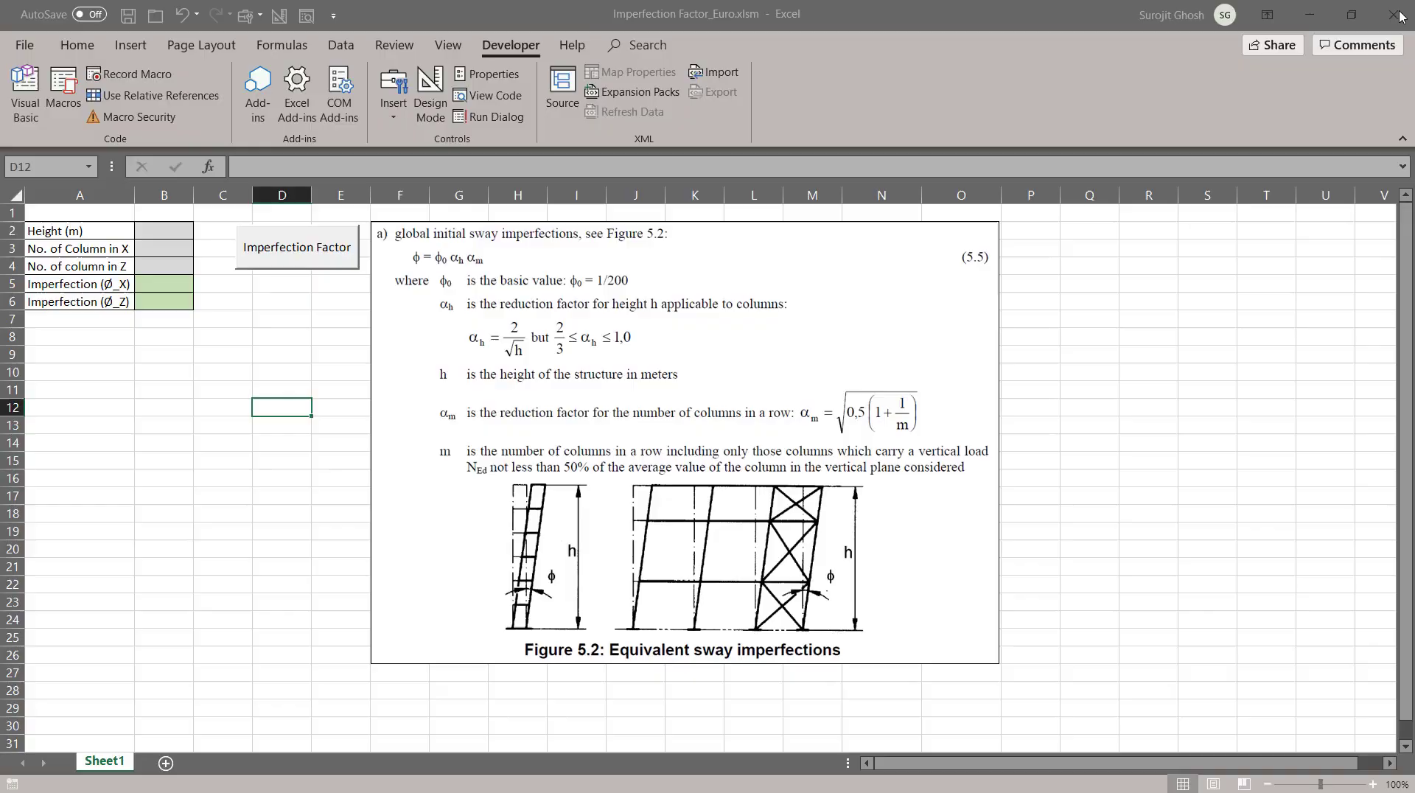
Enter a height of 16 m, 6 columns in X and 4 columns in Z, and calculate the imperfection factors
click(161, 234)
text(16)
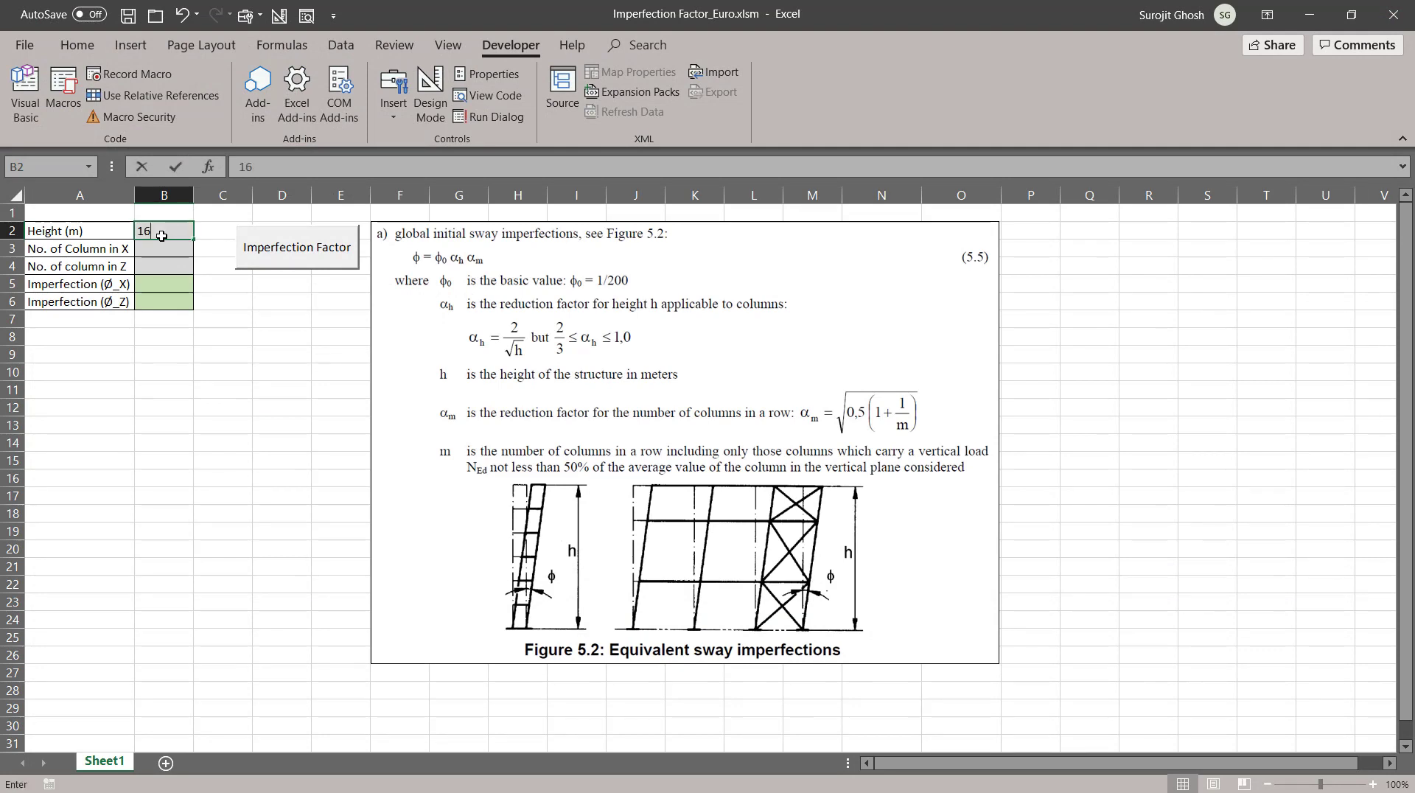
key(Return)
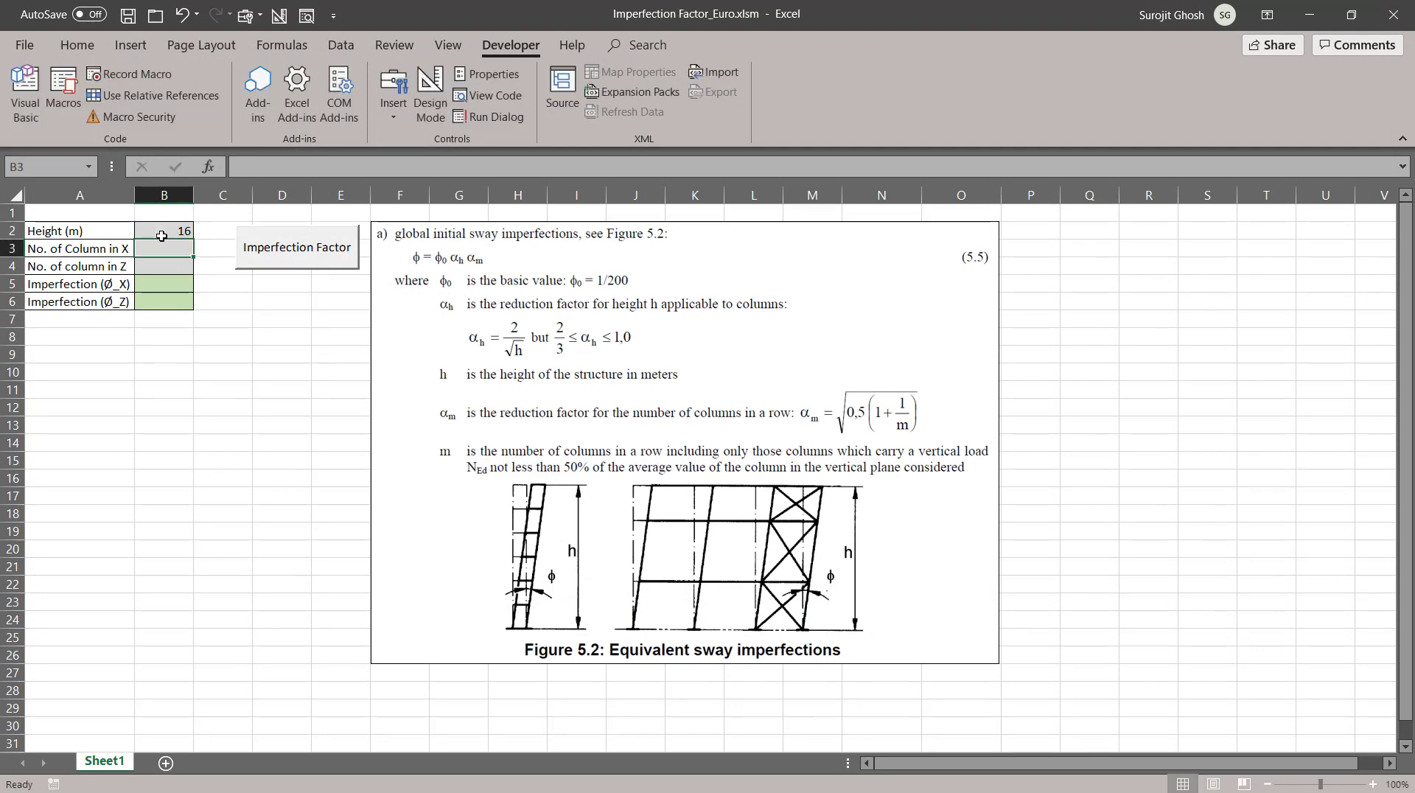
text(6)
key(Return)
text(4)
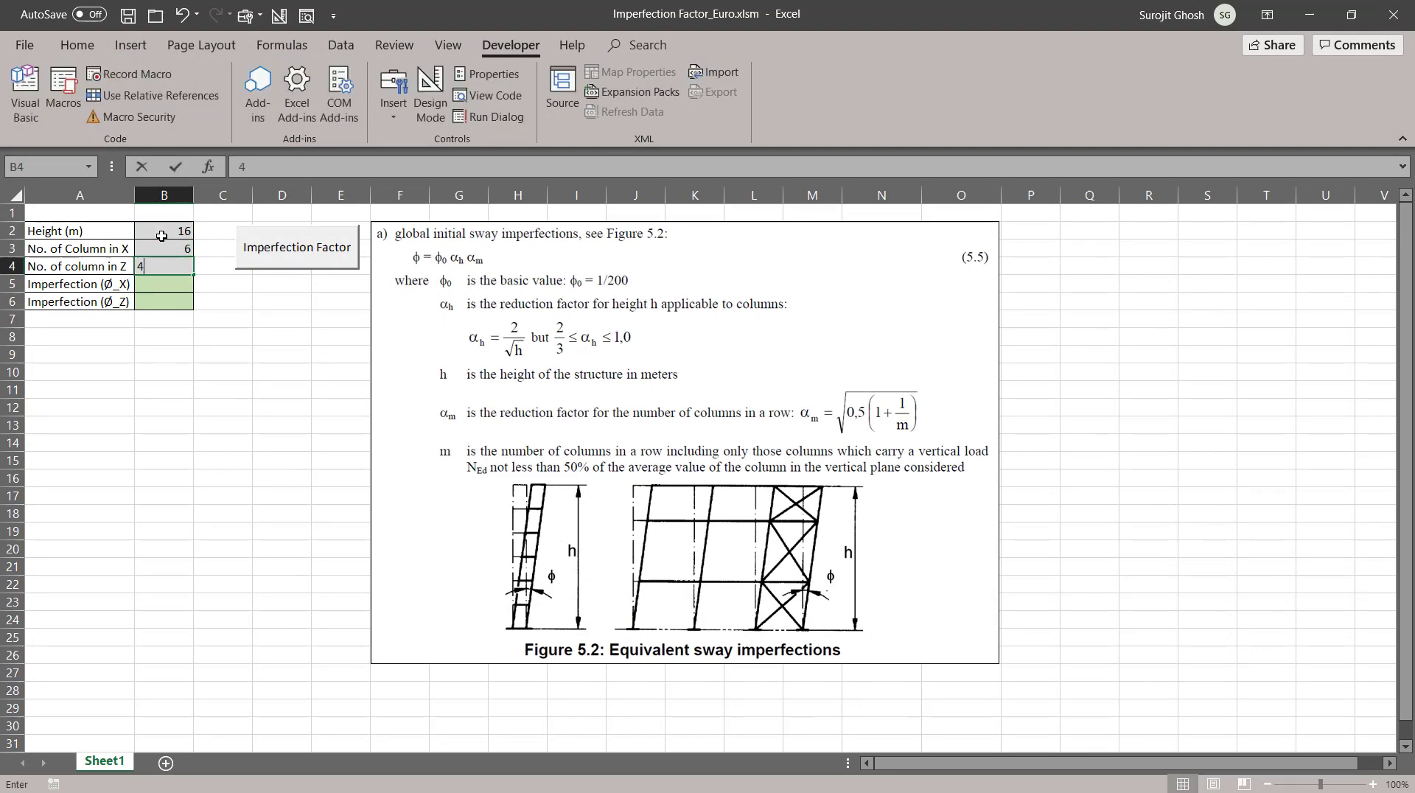
key(Return)
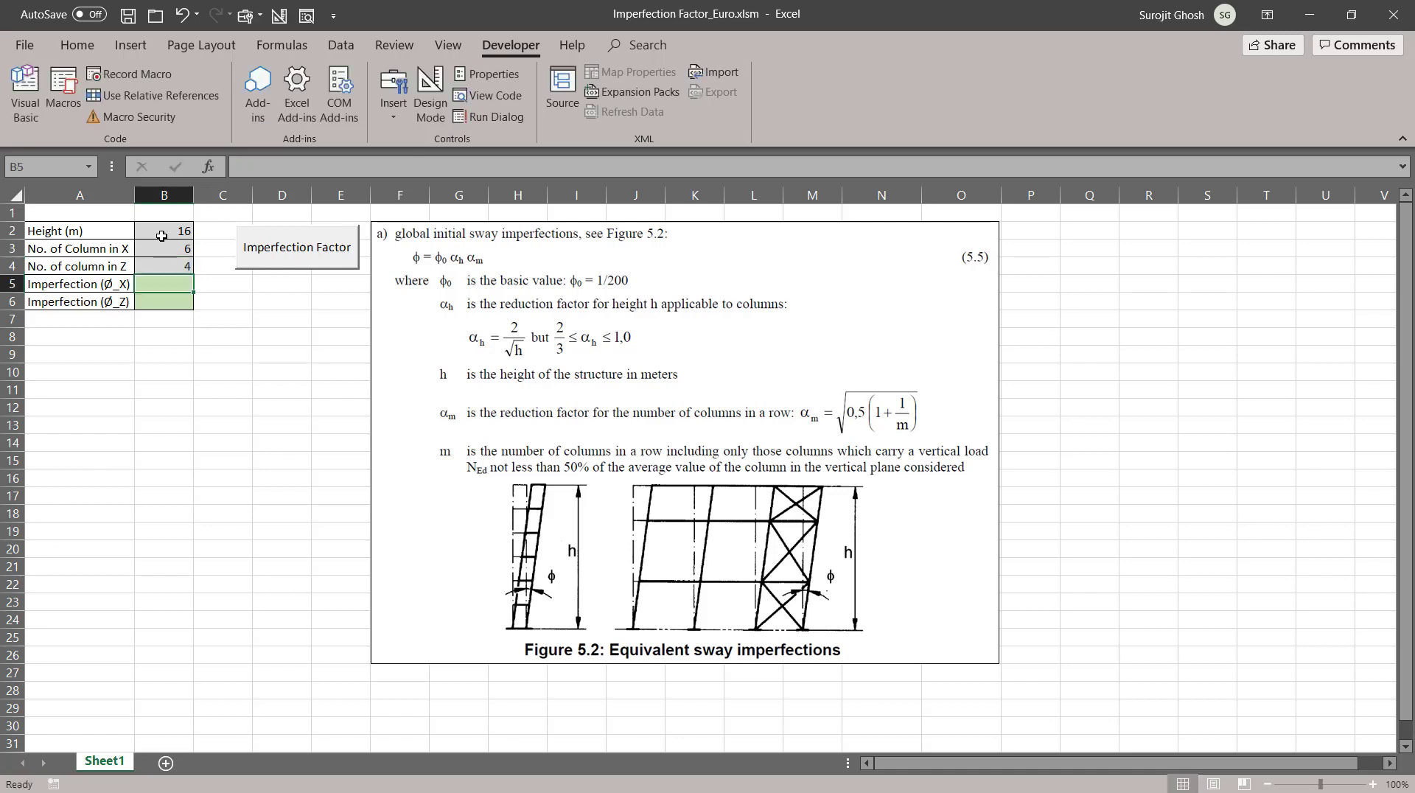
click(308, 250)
click(247, 336)
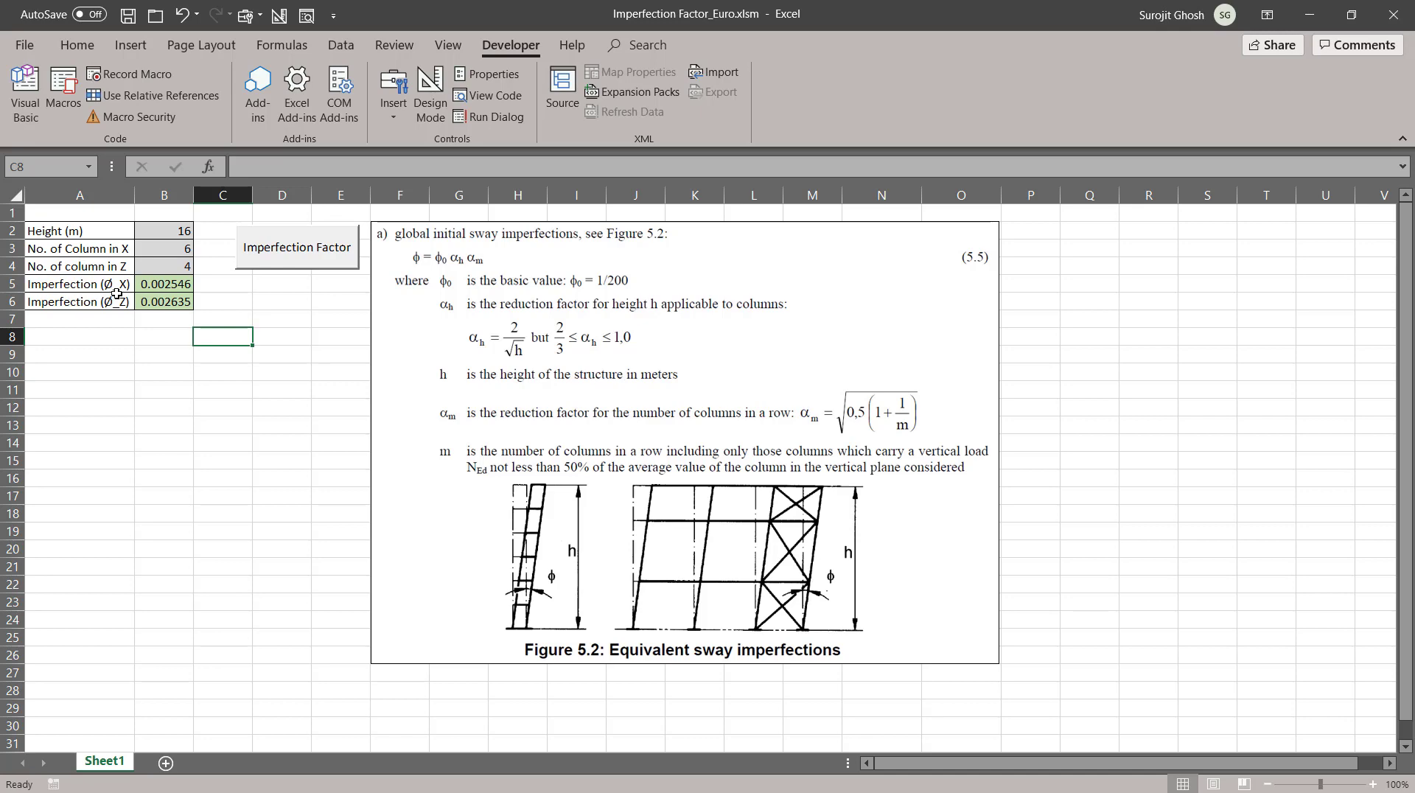
Check the calculated X and Z imperfection factors in the workbook and switch back to STAAD.Pro
click(166, 288)
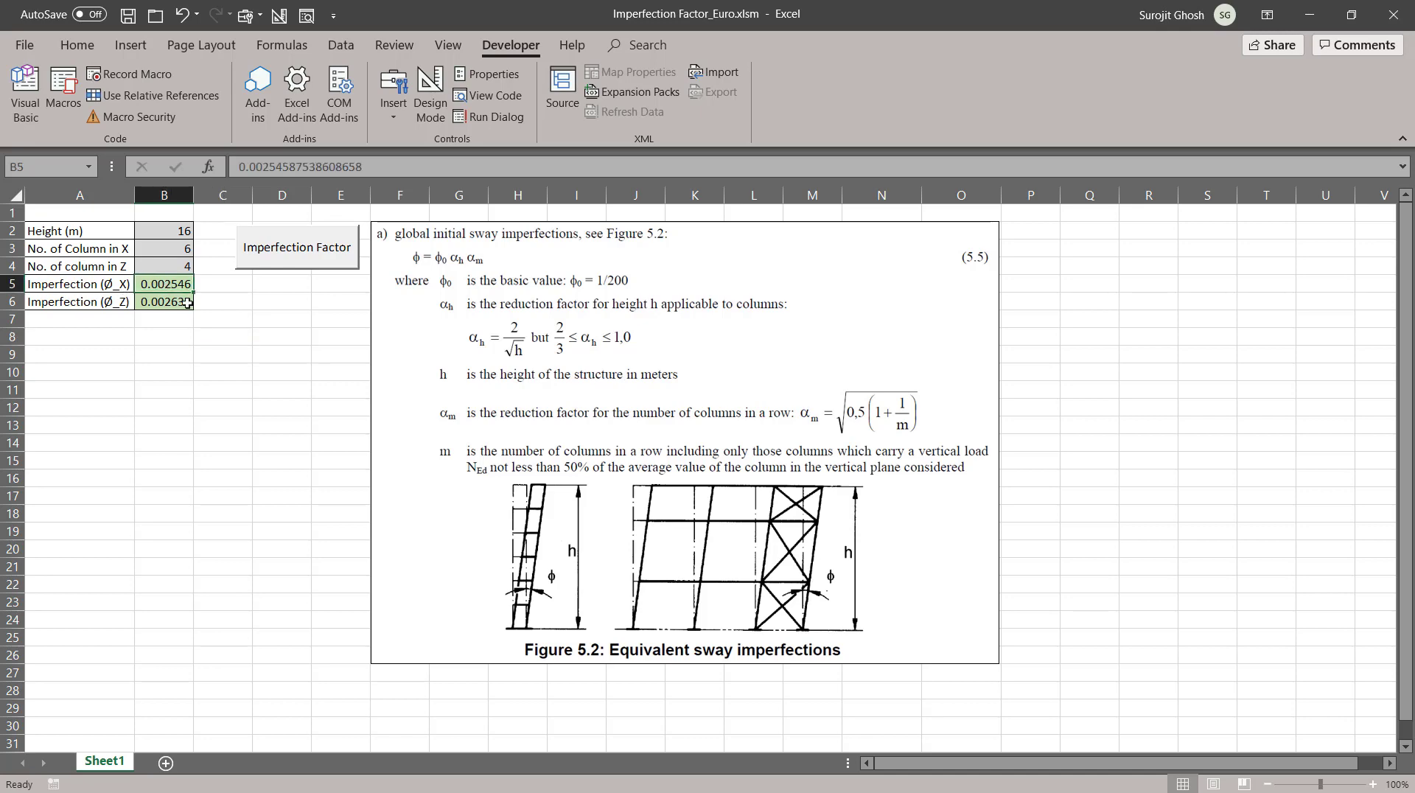
click(180, 302)
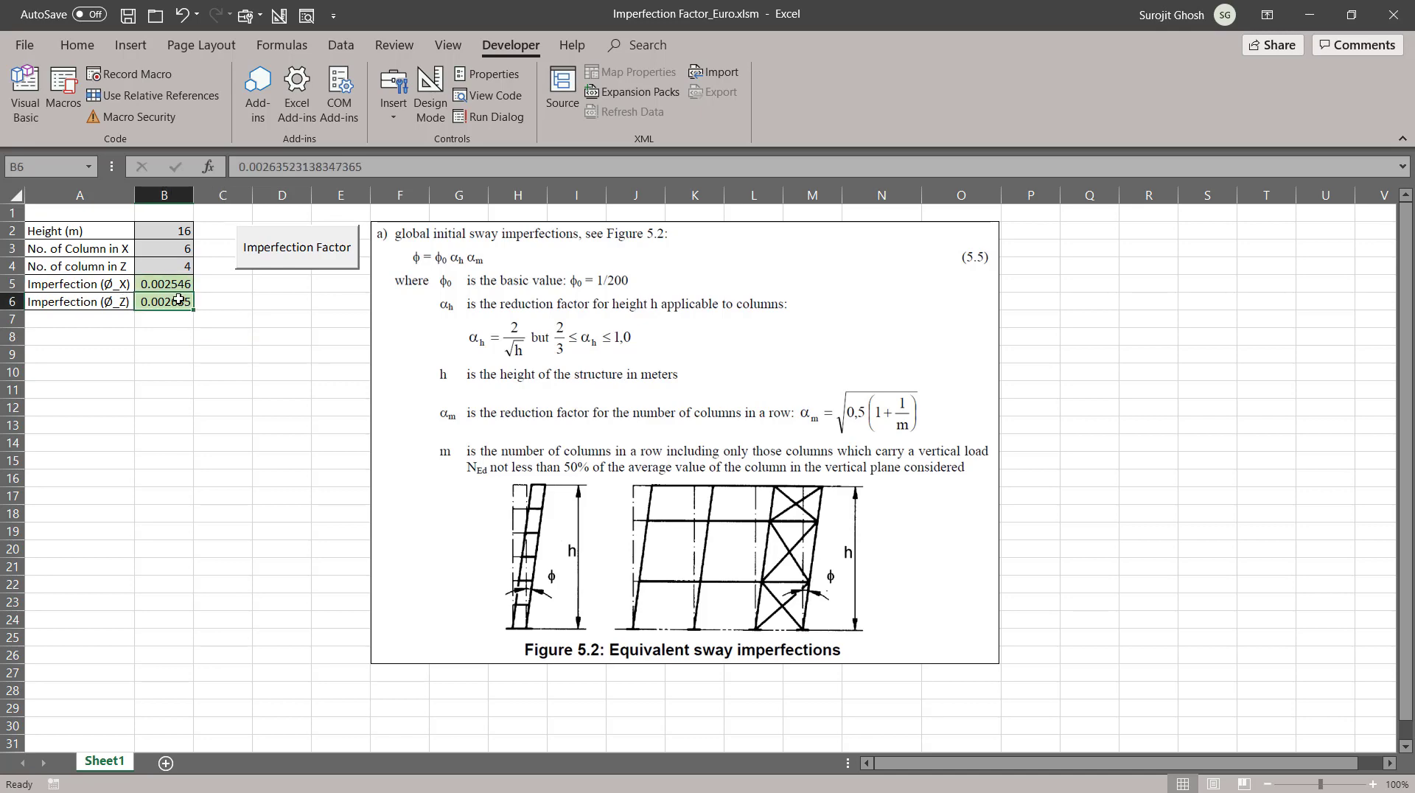
click(1310, 14)
Open the load definitions and expand the repeat loads of load cases 3 and 4 to examine their factors
click(771, 149)
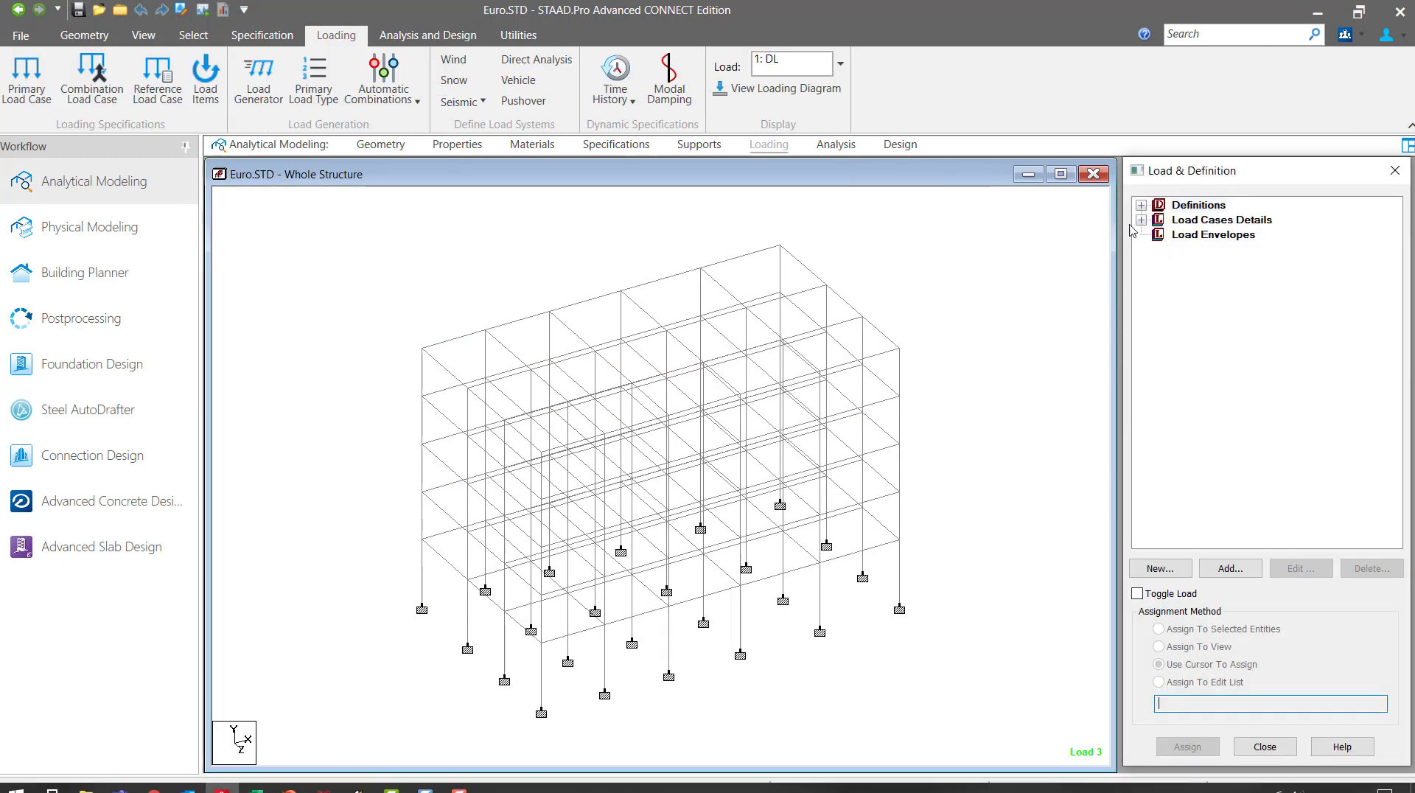
click(1141, 222)
click(1159, 263)
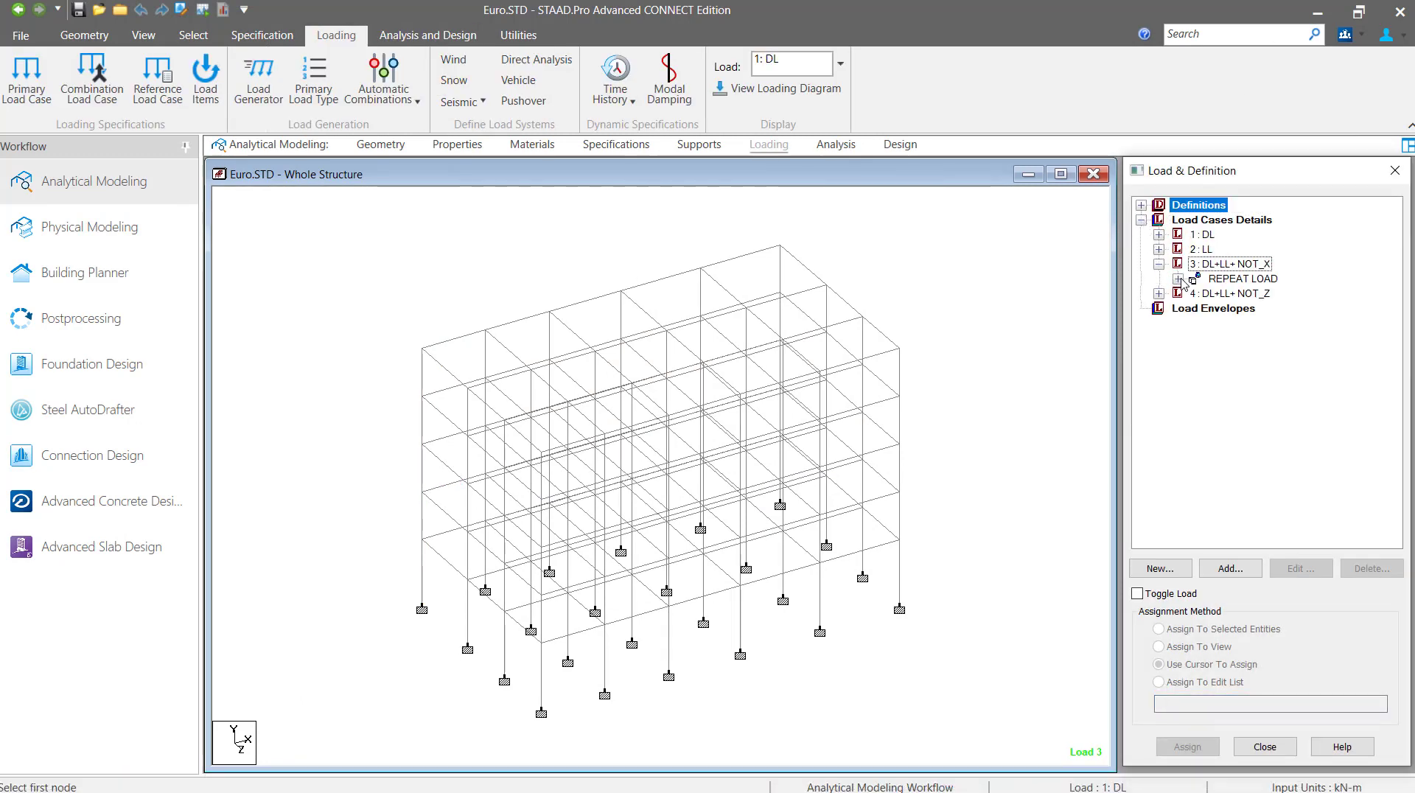
click(1178, 280)
click(1159, 309)
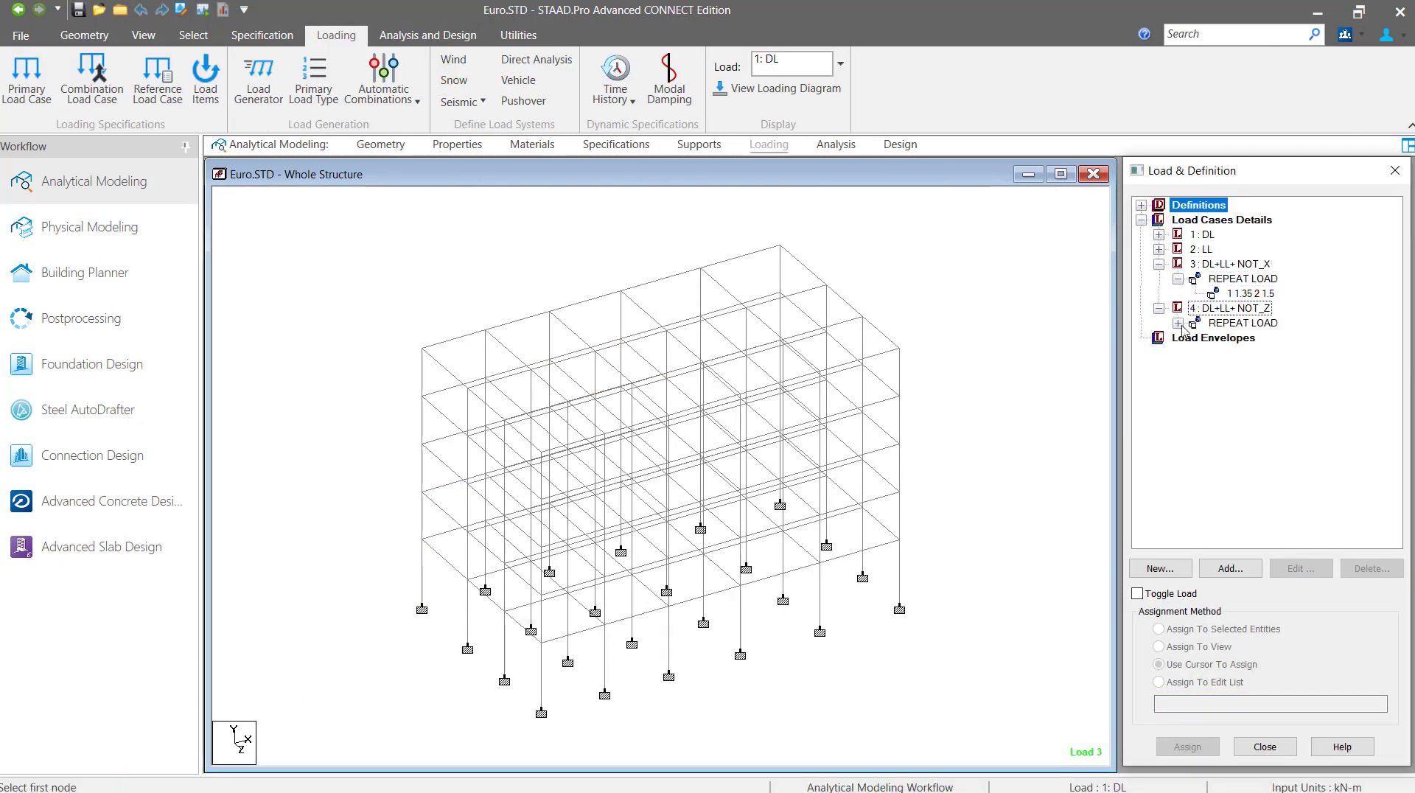
click(1178, 324)
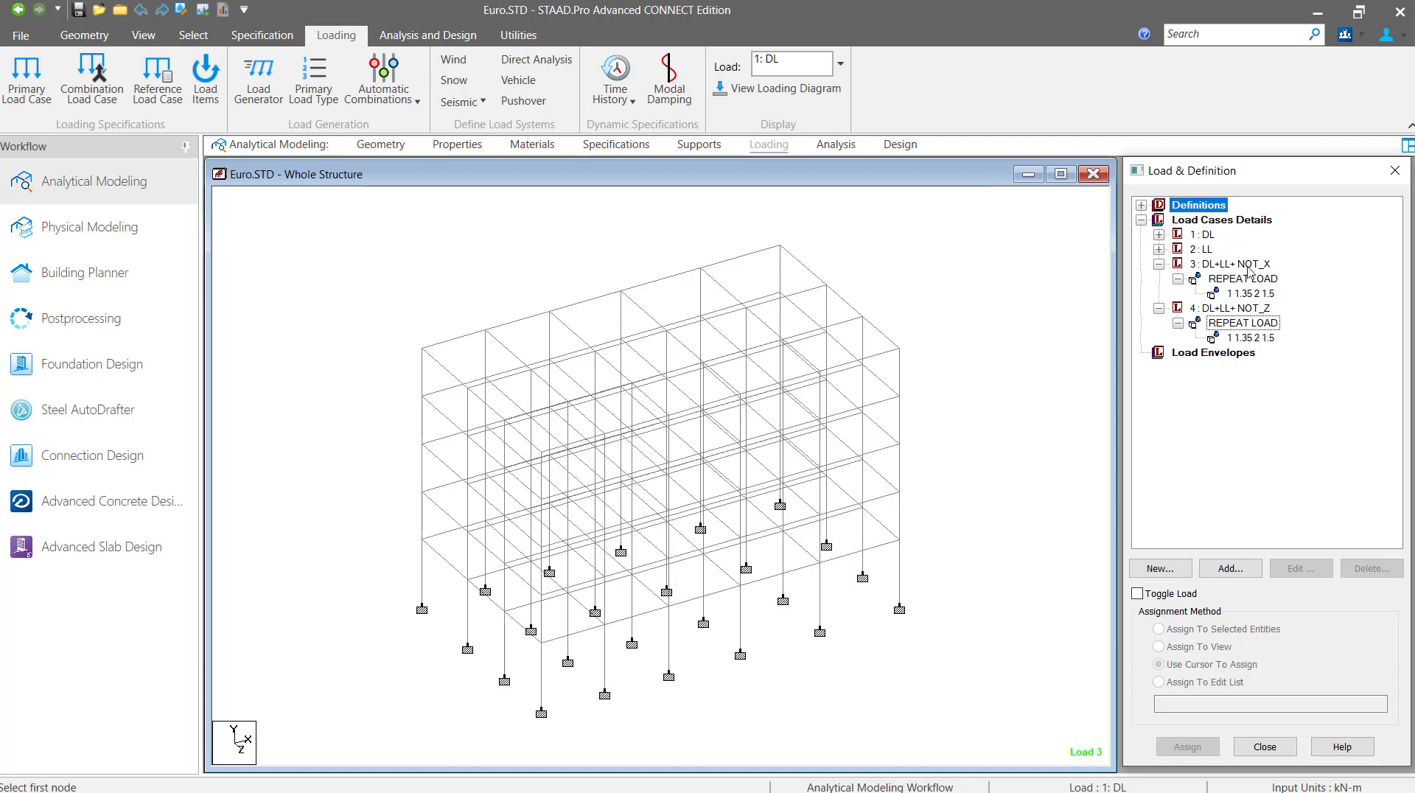
Start a notional load item for load case 3 (DL+LL+ NOT_X) and include the primary cases DL and LL
click(1245, 266)
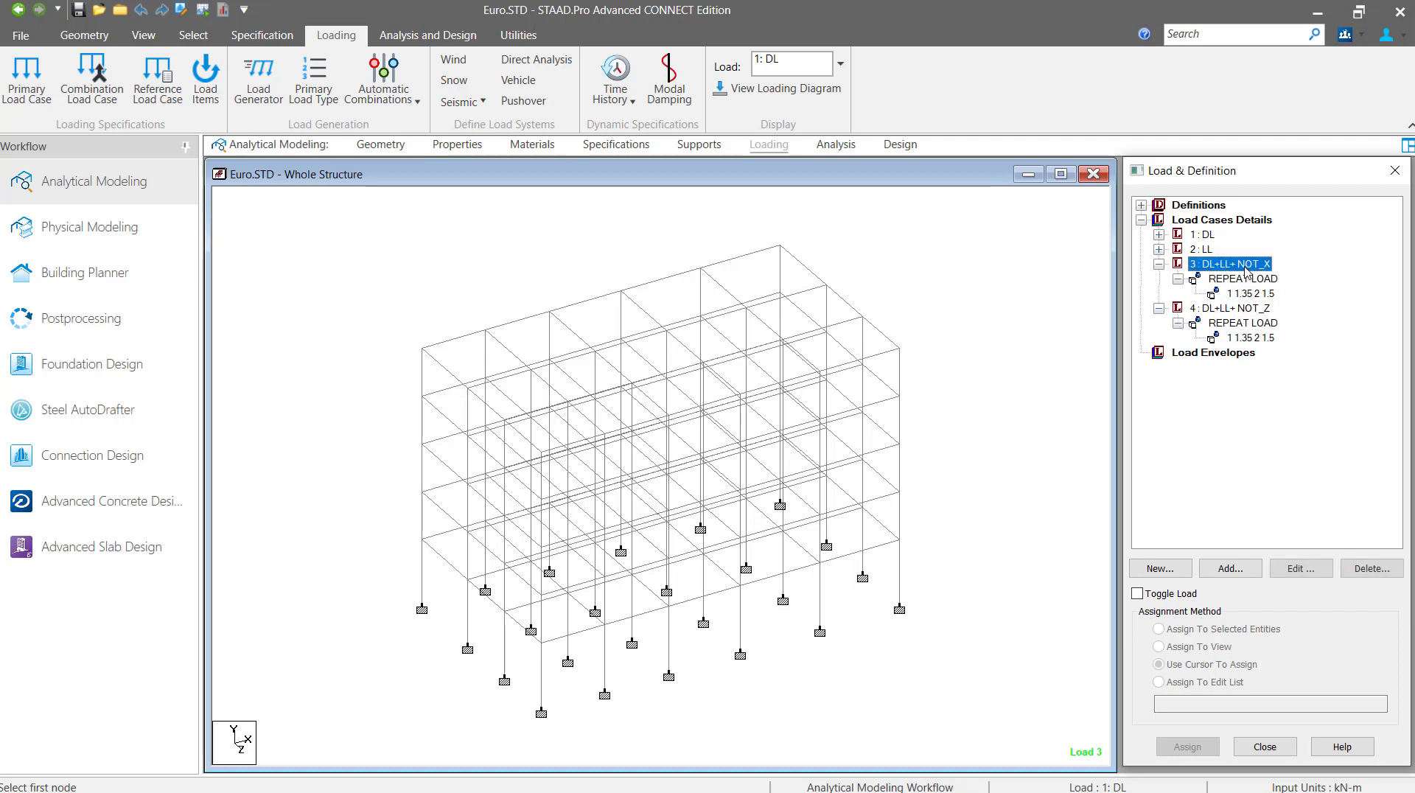
click(1230, 571)
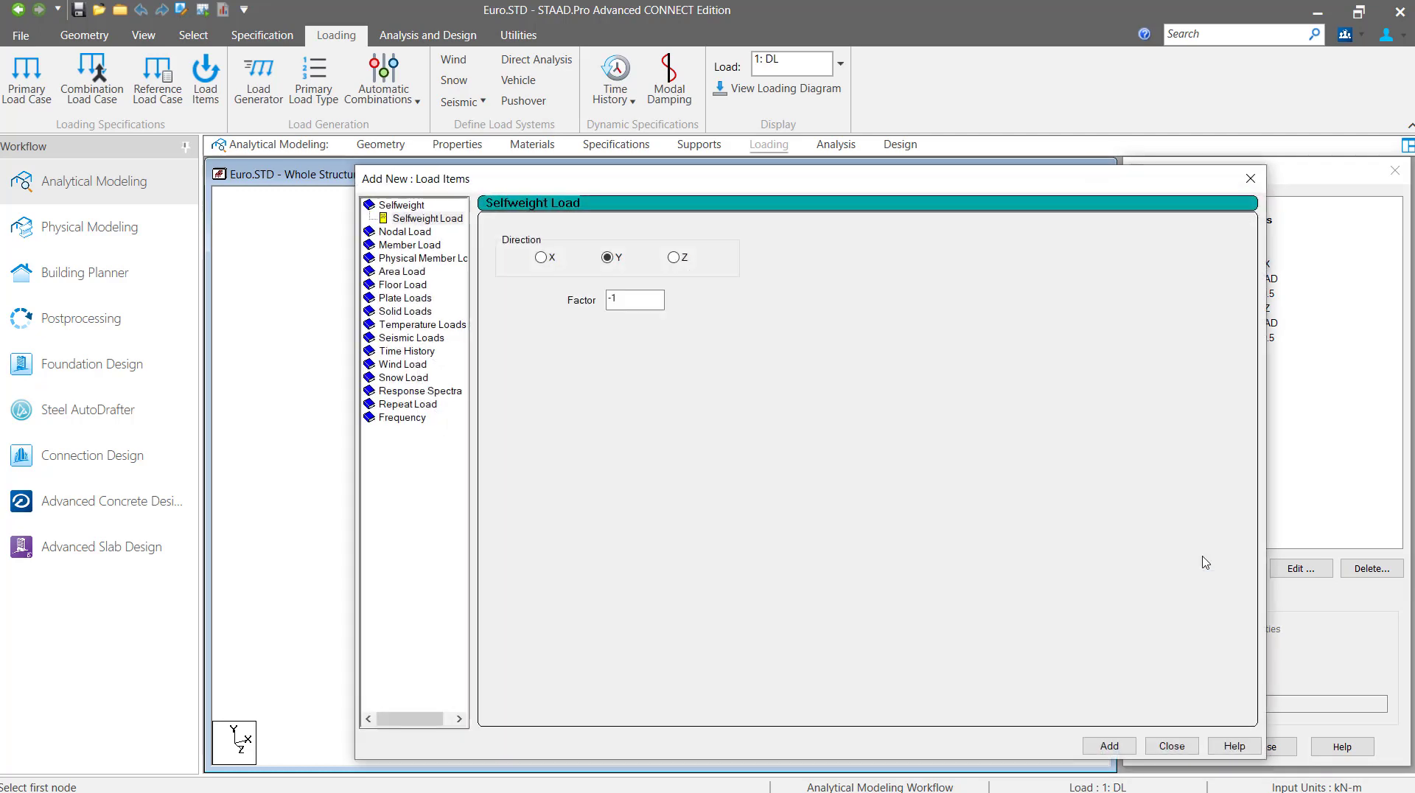
click(417, 403)
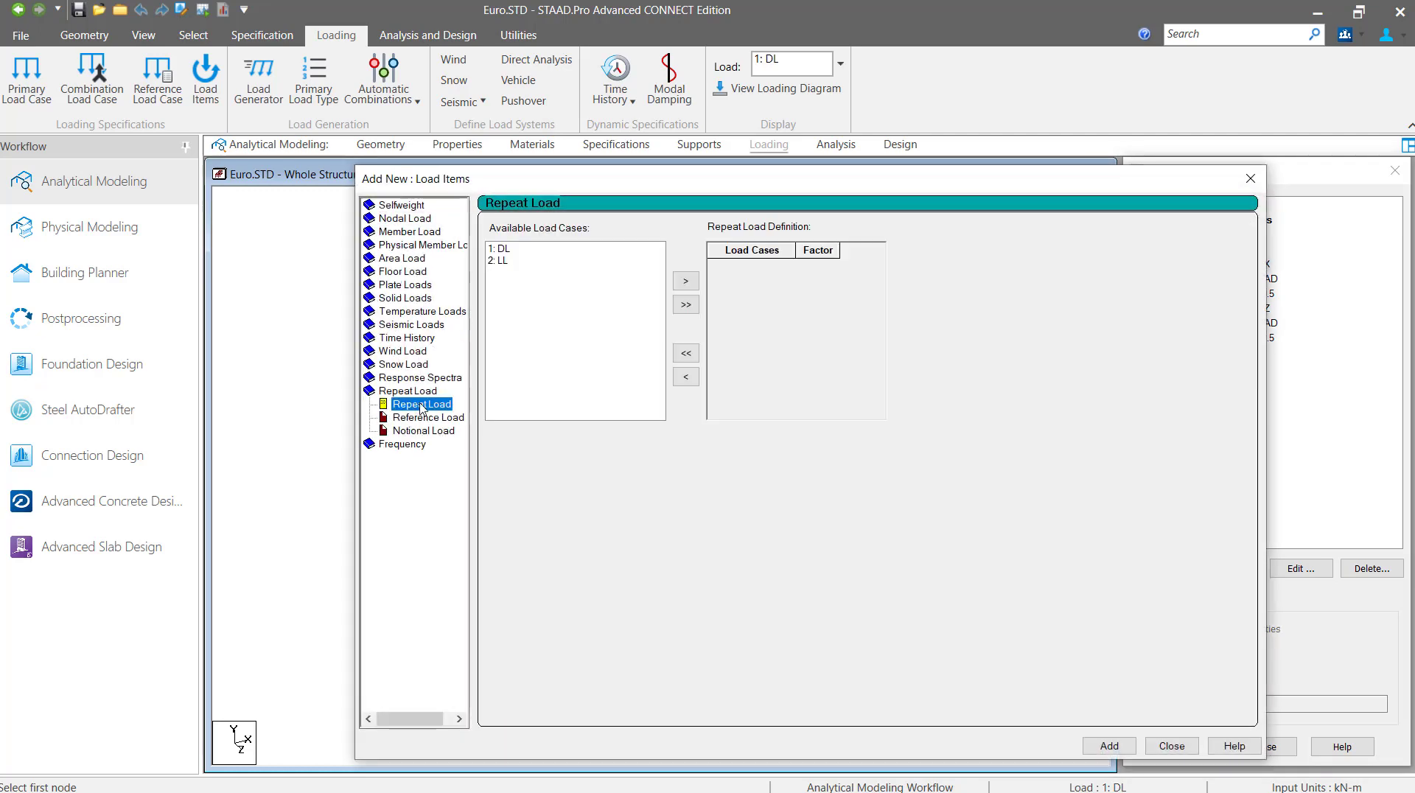
click(424, 430)
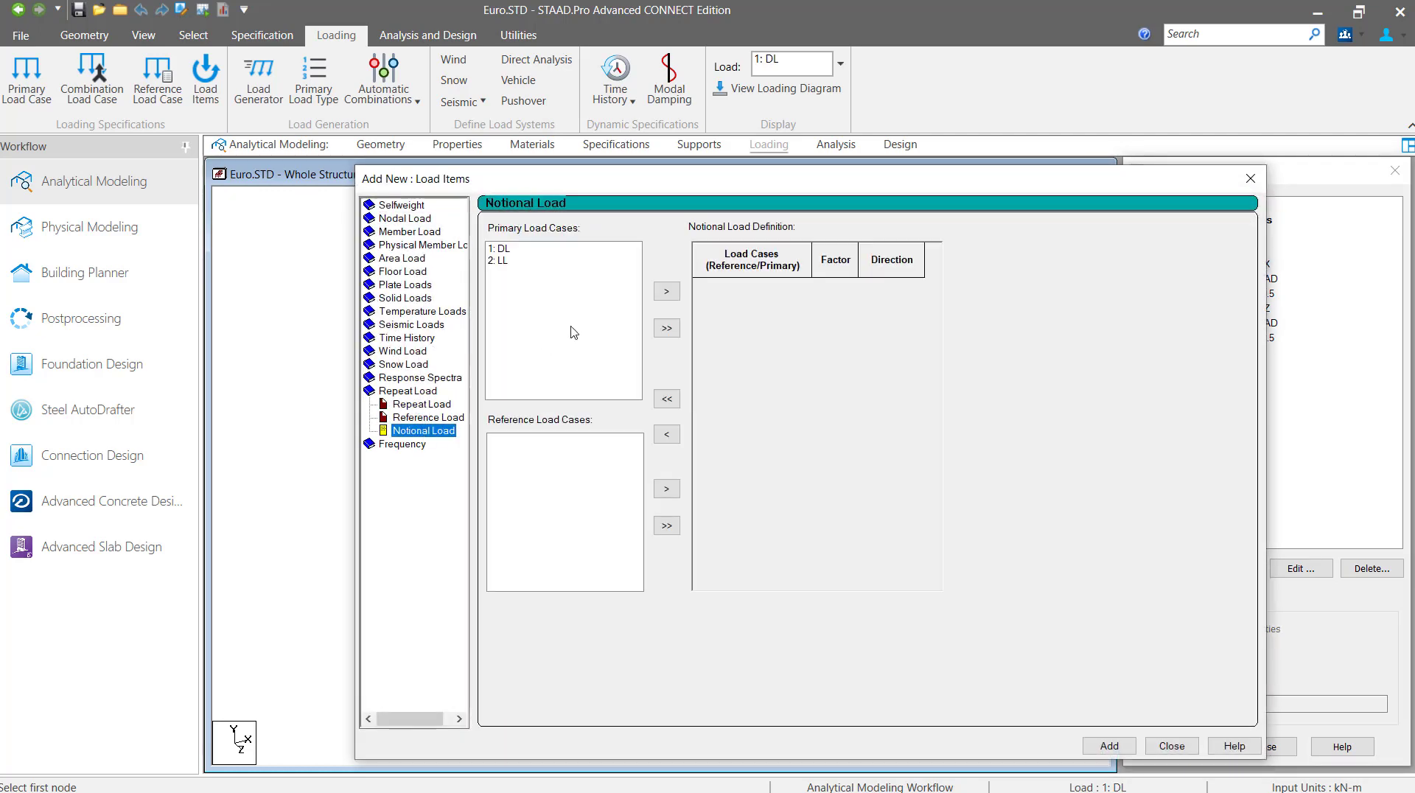
click(667, 328)
Set the notional factor to 0.002546 for both DL and LL in direction X and add the item to load case 3
click(845, 286)
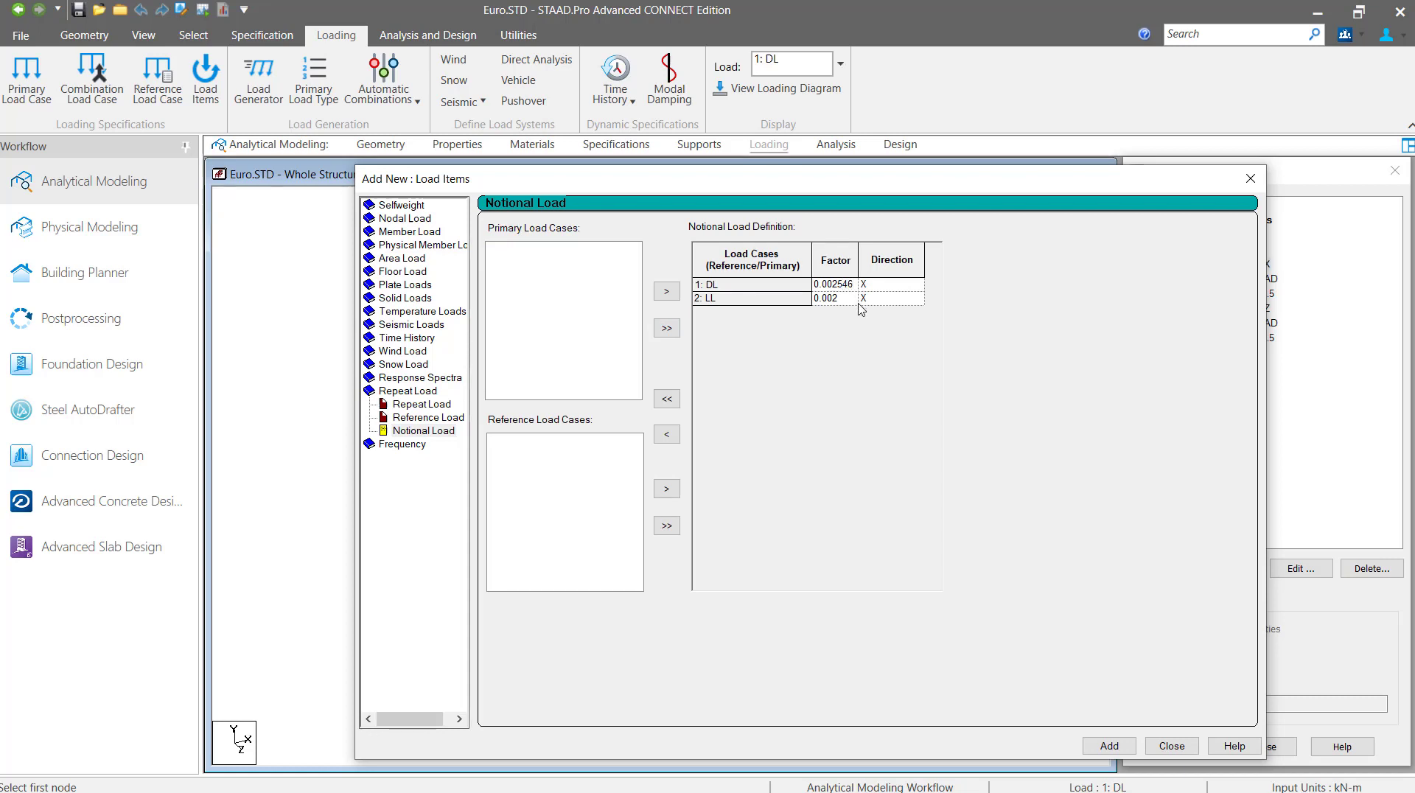
click(847, 300)
click(846, 298)
click(1102, 747)
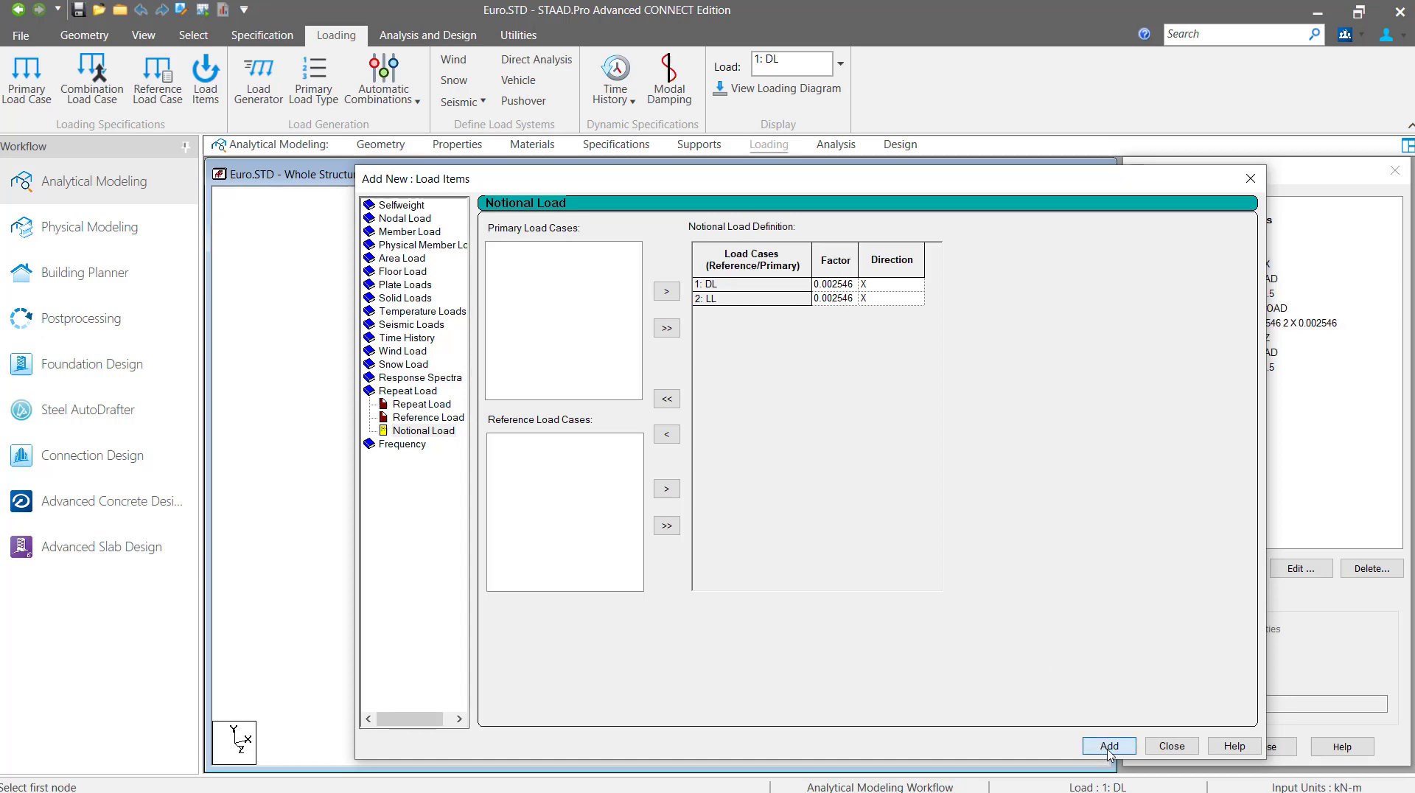
click(1172, 746)
Start a notional load item for load case 4 (DL+LL+ NOT_Z) and include only the primary cases DL and LL
click(1244, 339)
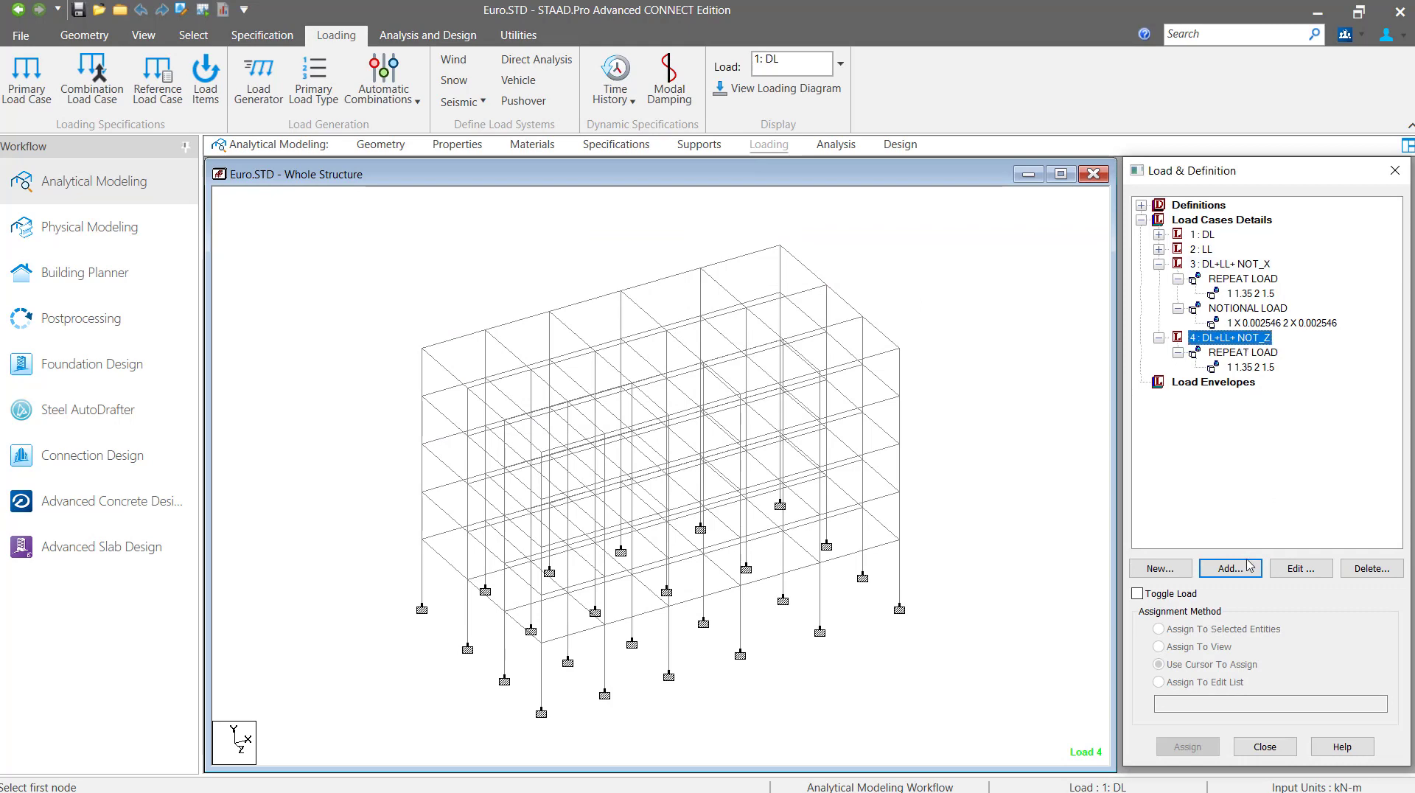
click(1241, 569)
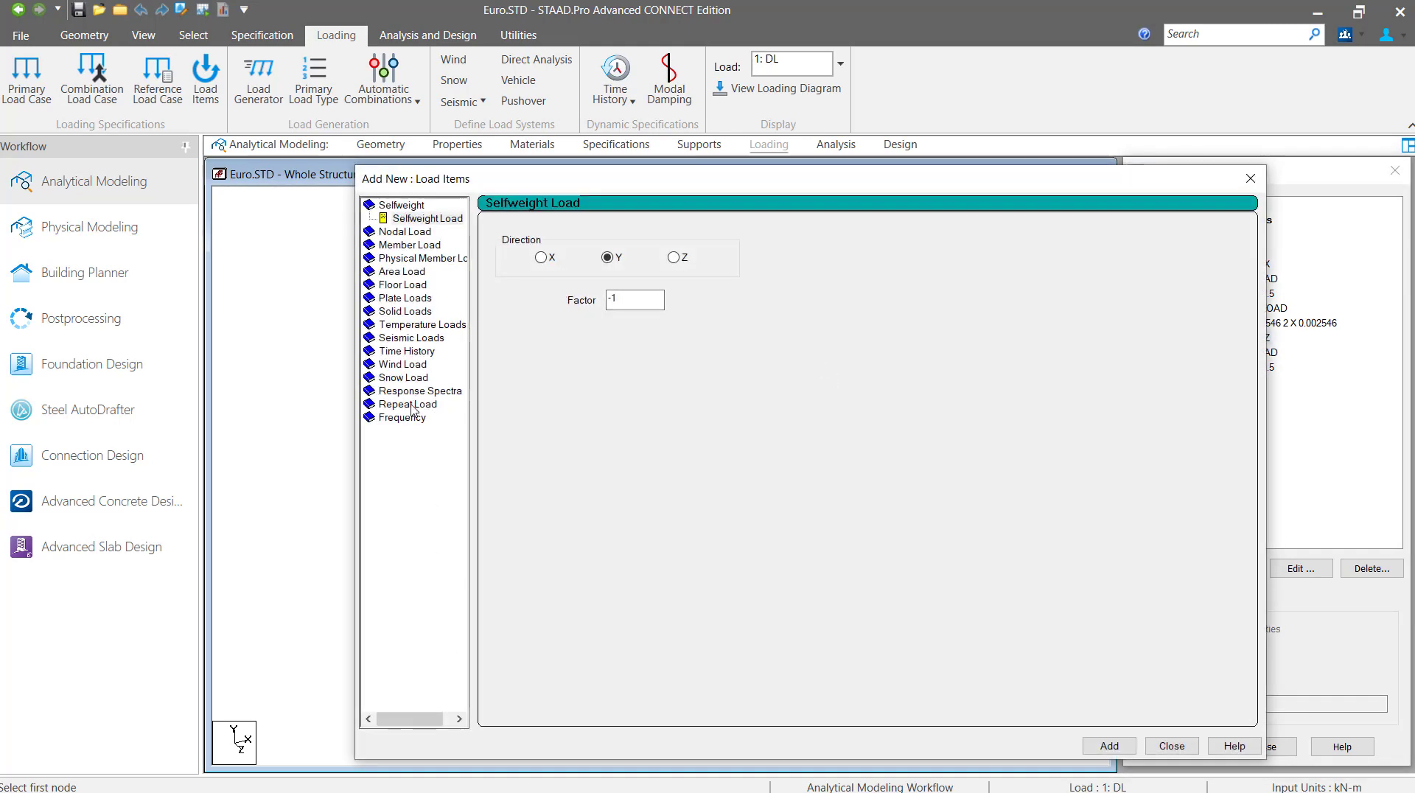
click(409, 405)
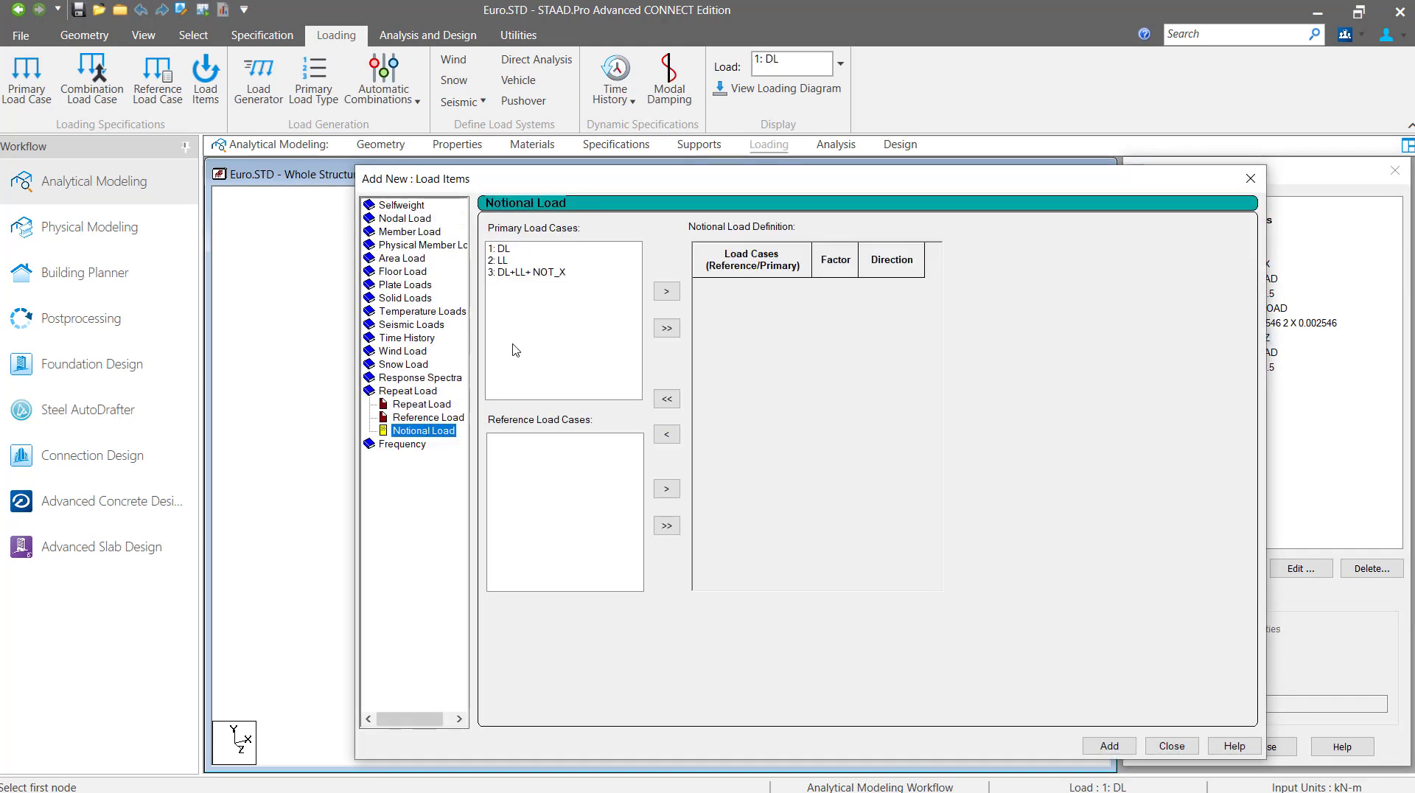
click(504, 249)
shift+click(504, 261)
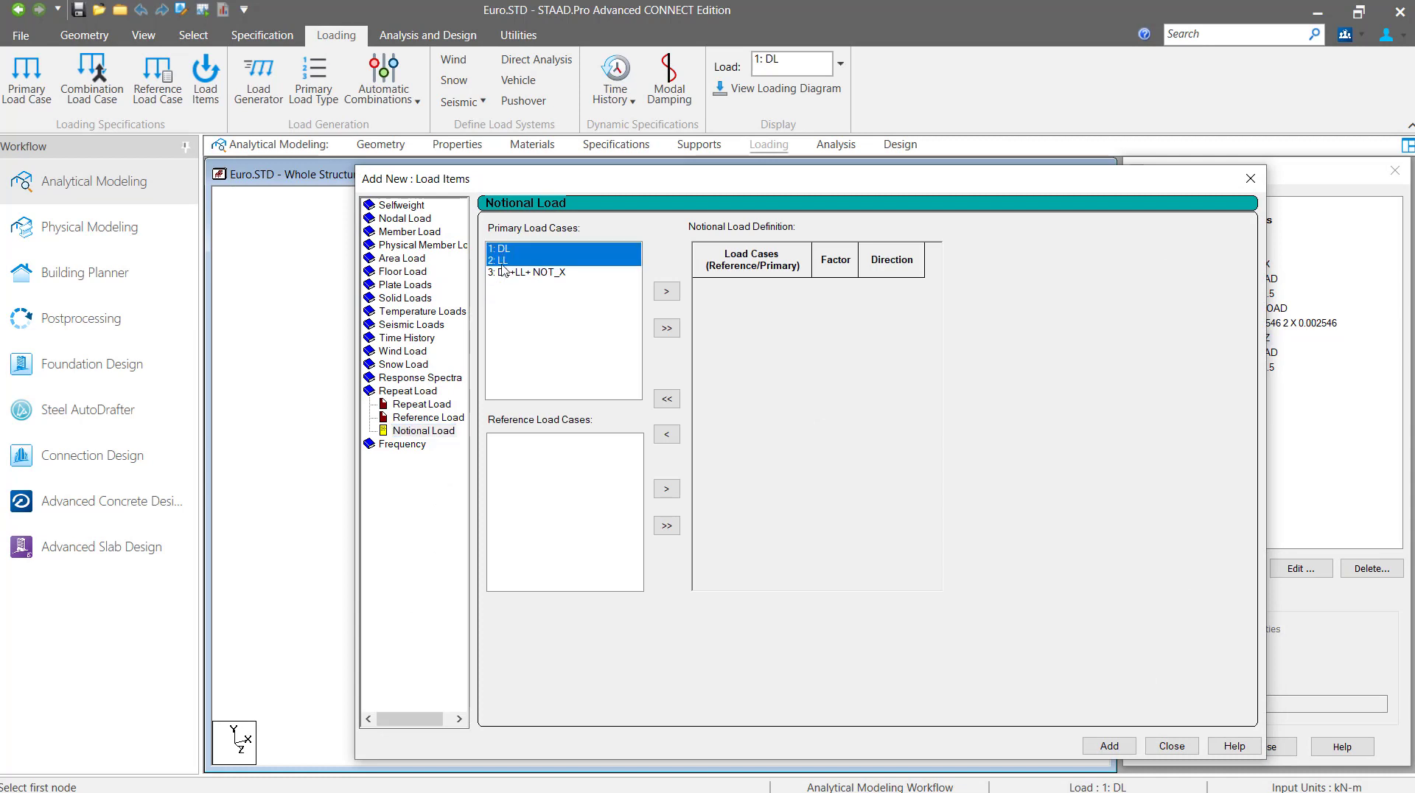
click(666, 328)
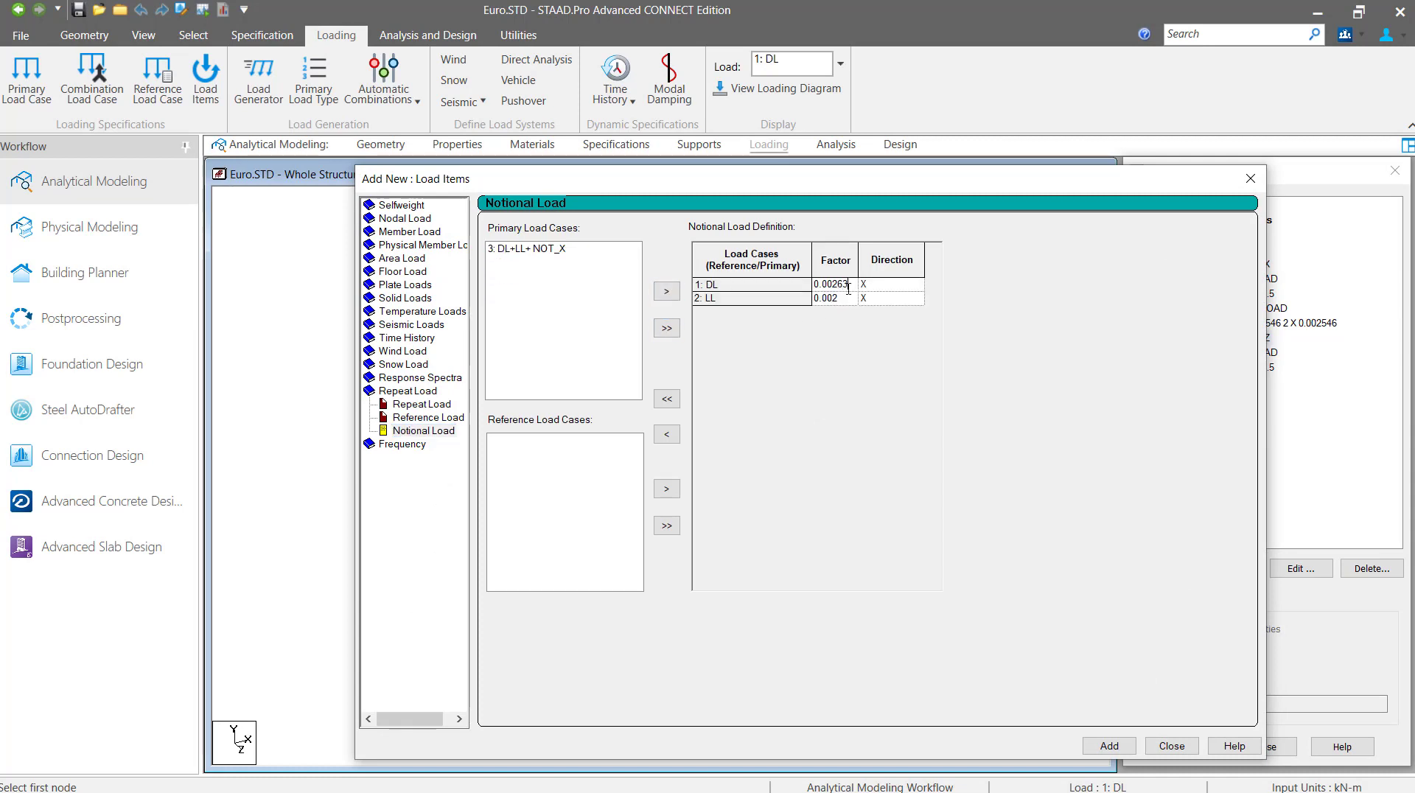
Set factor 0.002635 and direction Z for both DL and LL, and add the notional load to load case 4
key(Return)
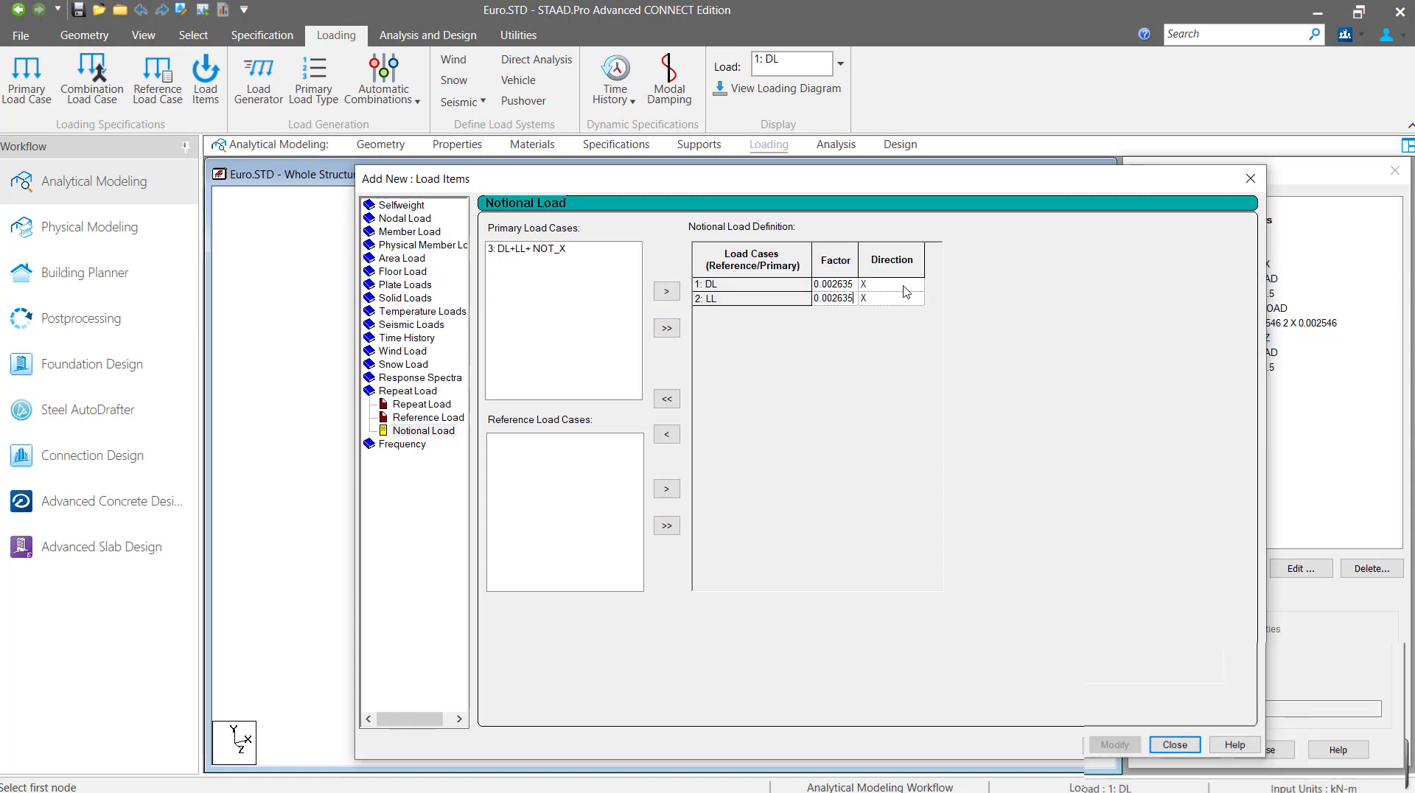
click(921, 287)
click(904, 323)
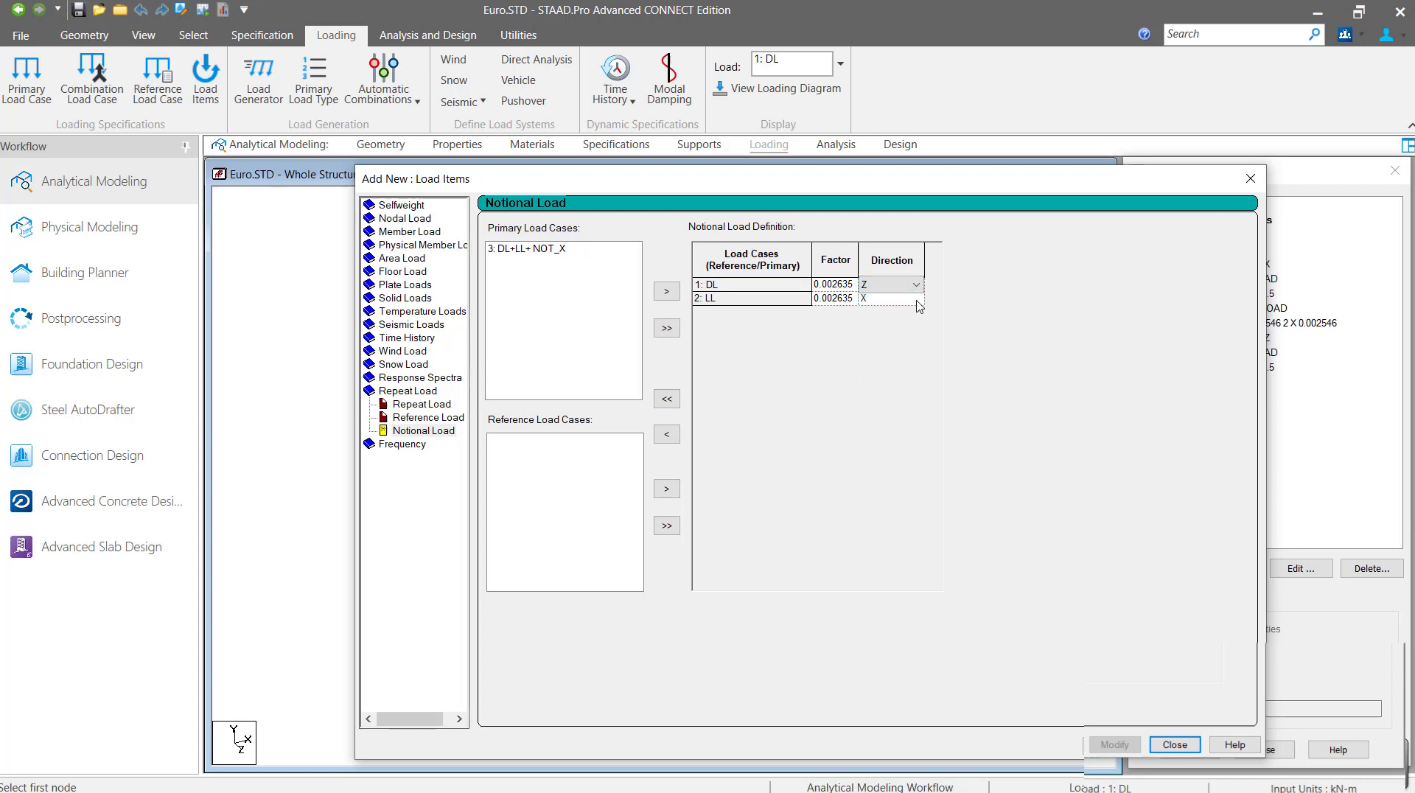
click(914, 298)
click(892, 338)
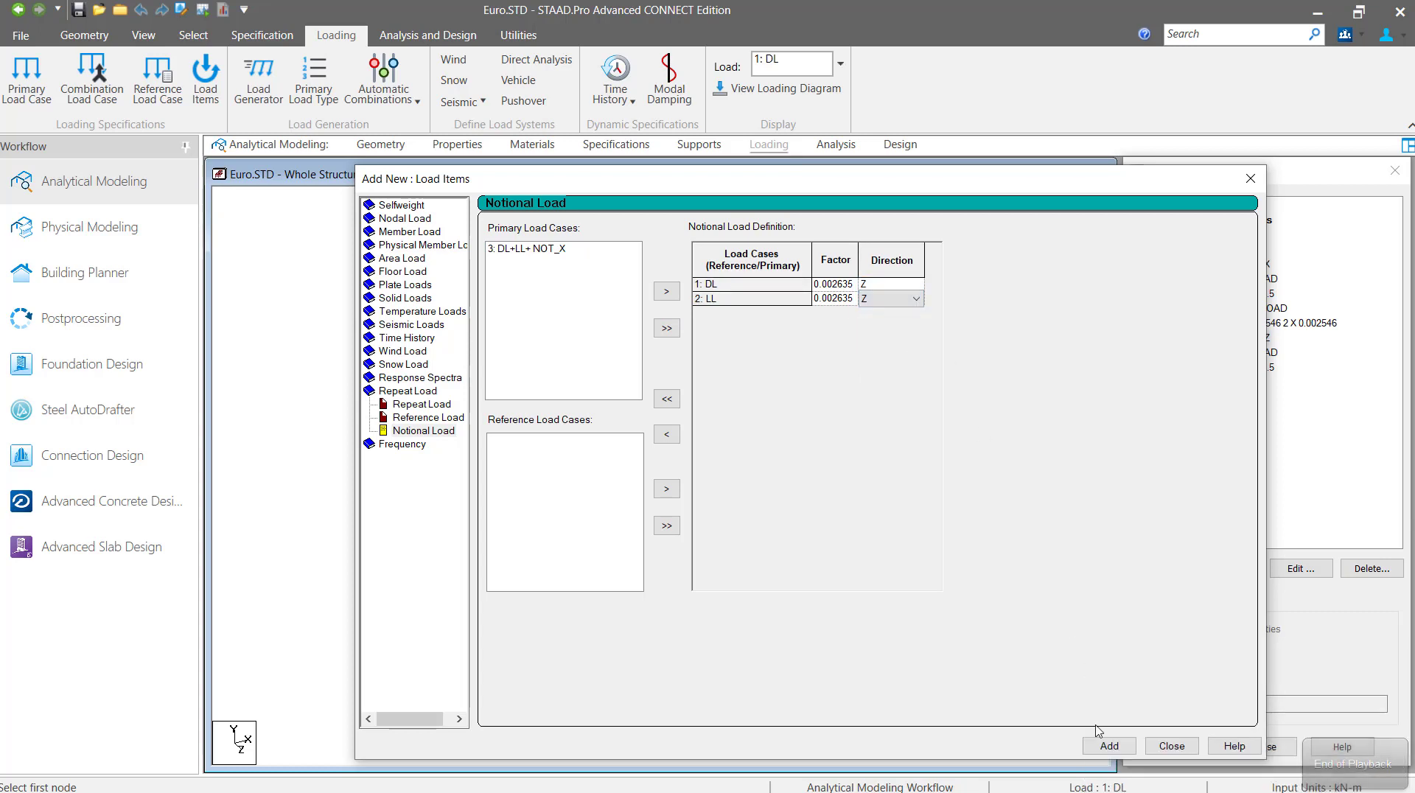
click(1110, 746)
click(1171, 746)
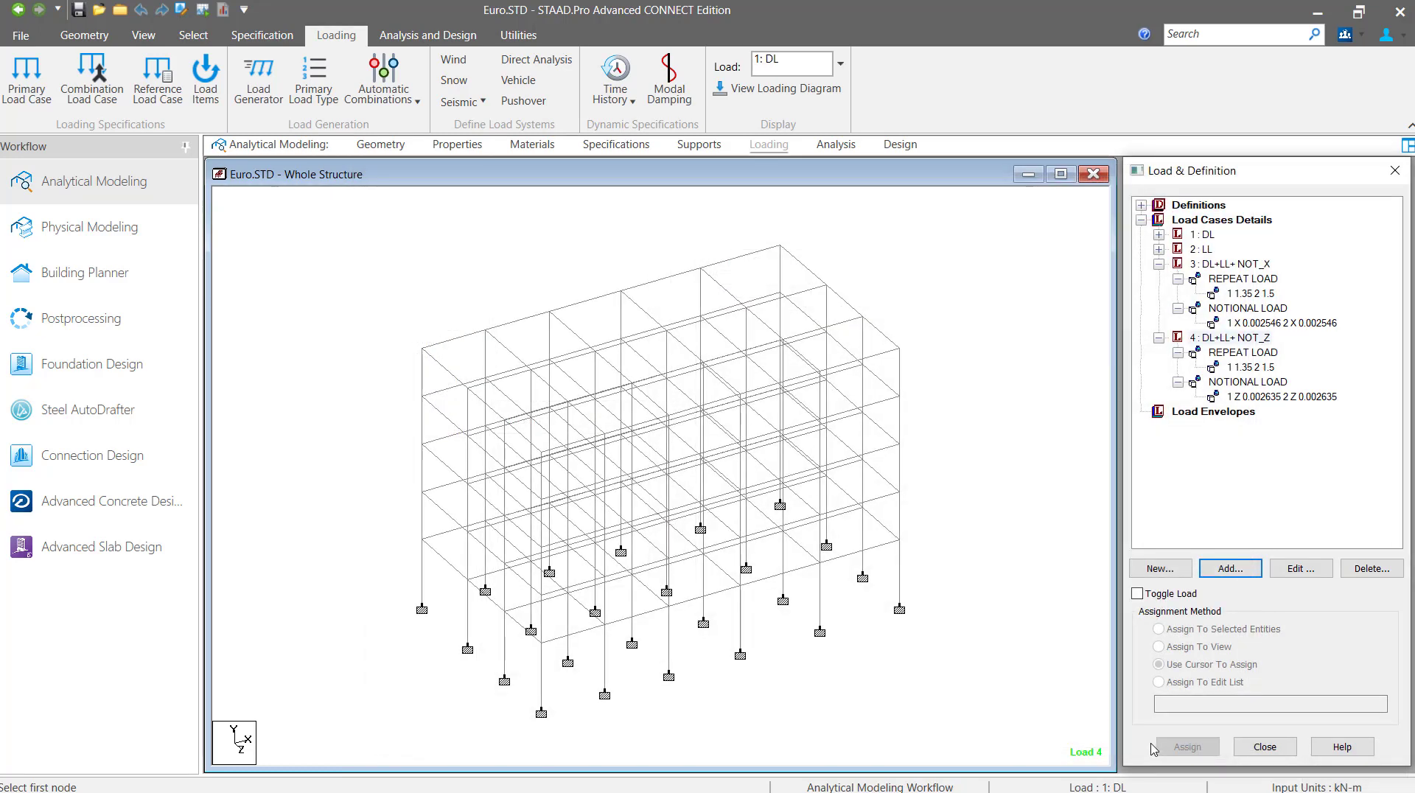
Review the notional load entries of load cases 3 and 4 in the load case tree
click(1268, 398)
click(1408, 145)
click(1409, 145)
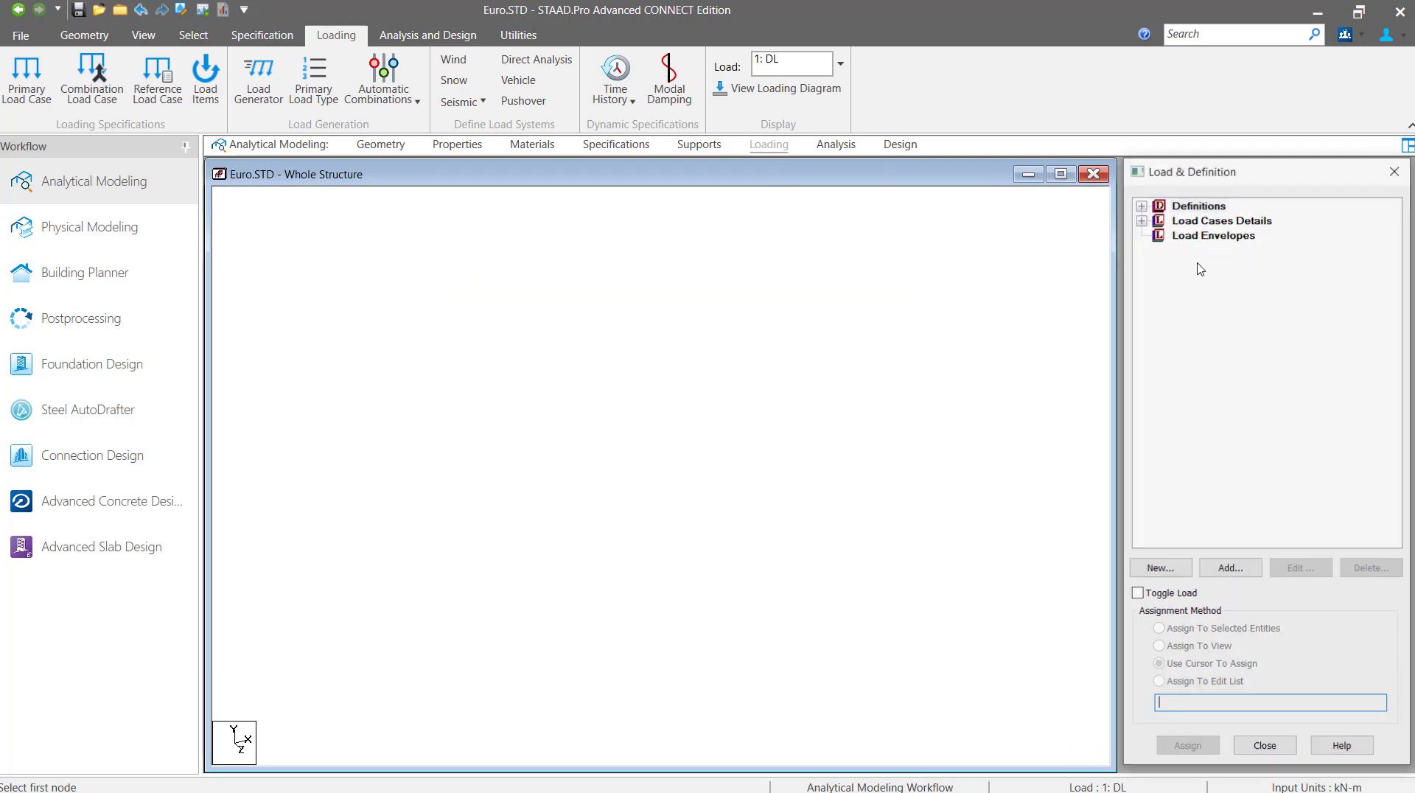
click(1141, 220)
click(1160, 264)
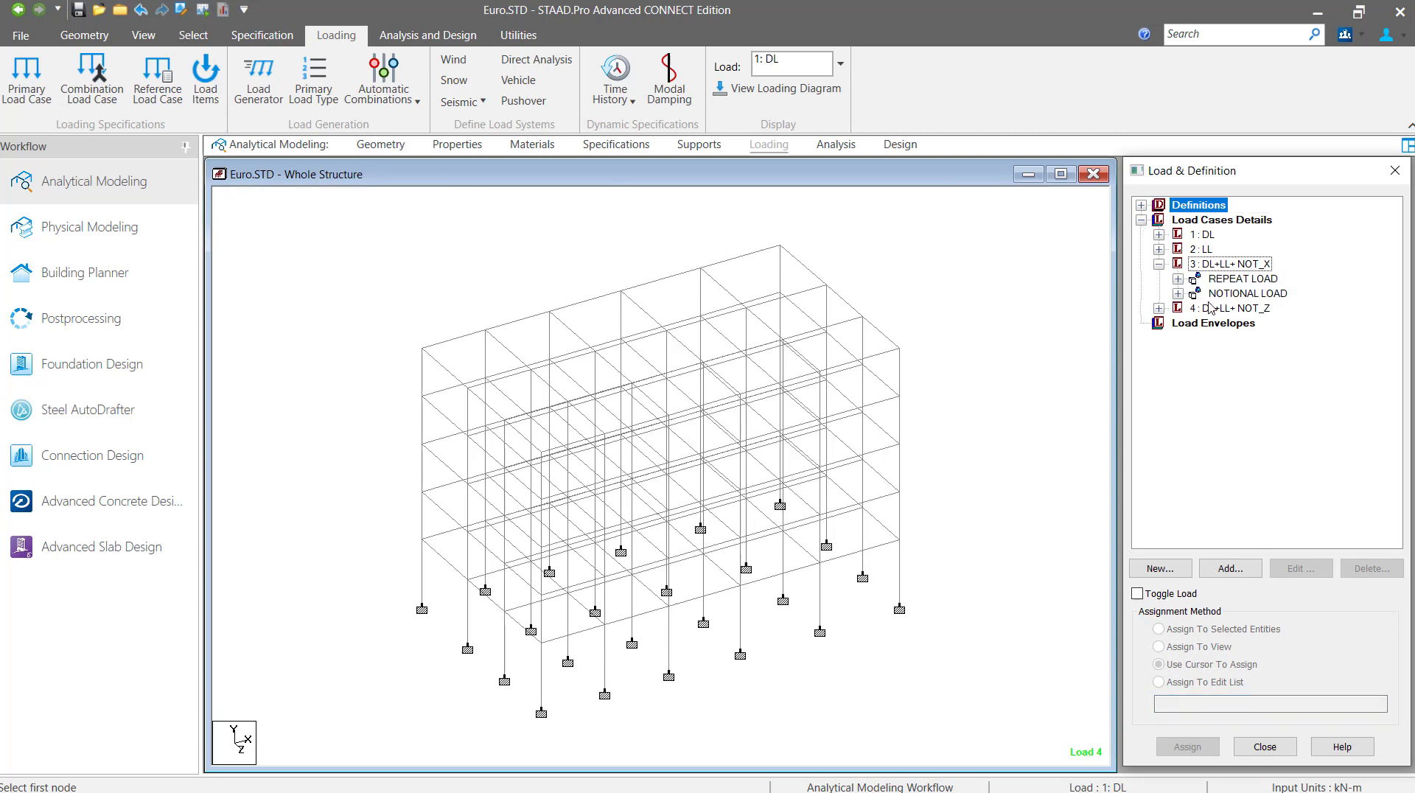
click(1179, 294)
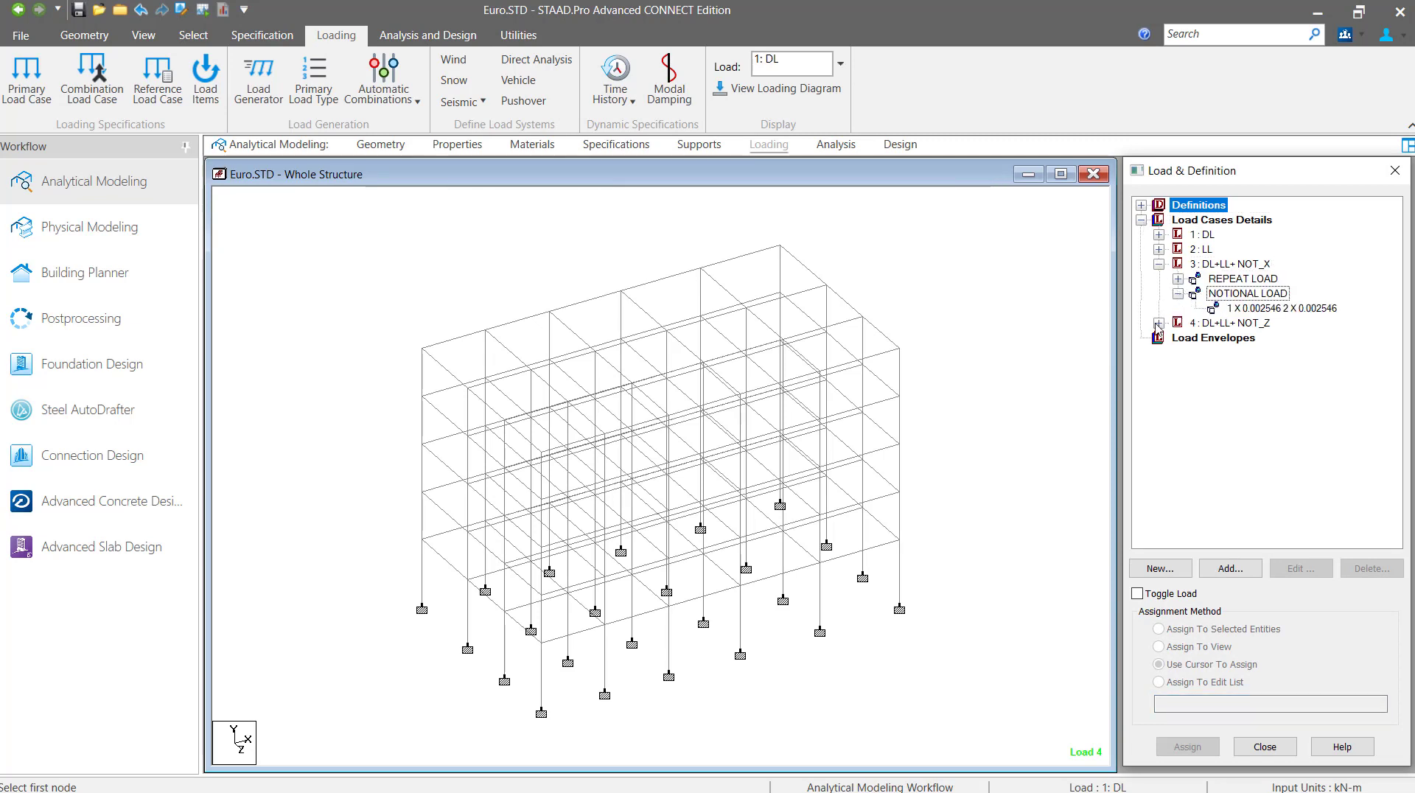
click(1160, 323)
click(1179, 352)
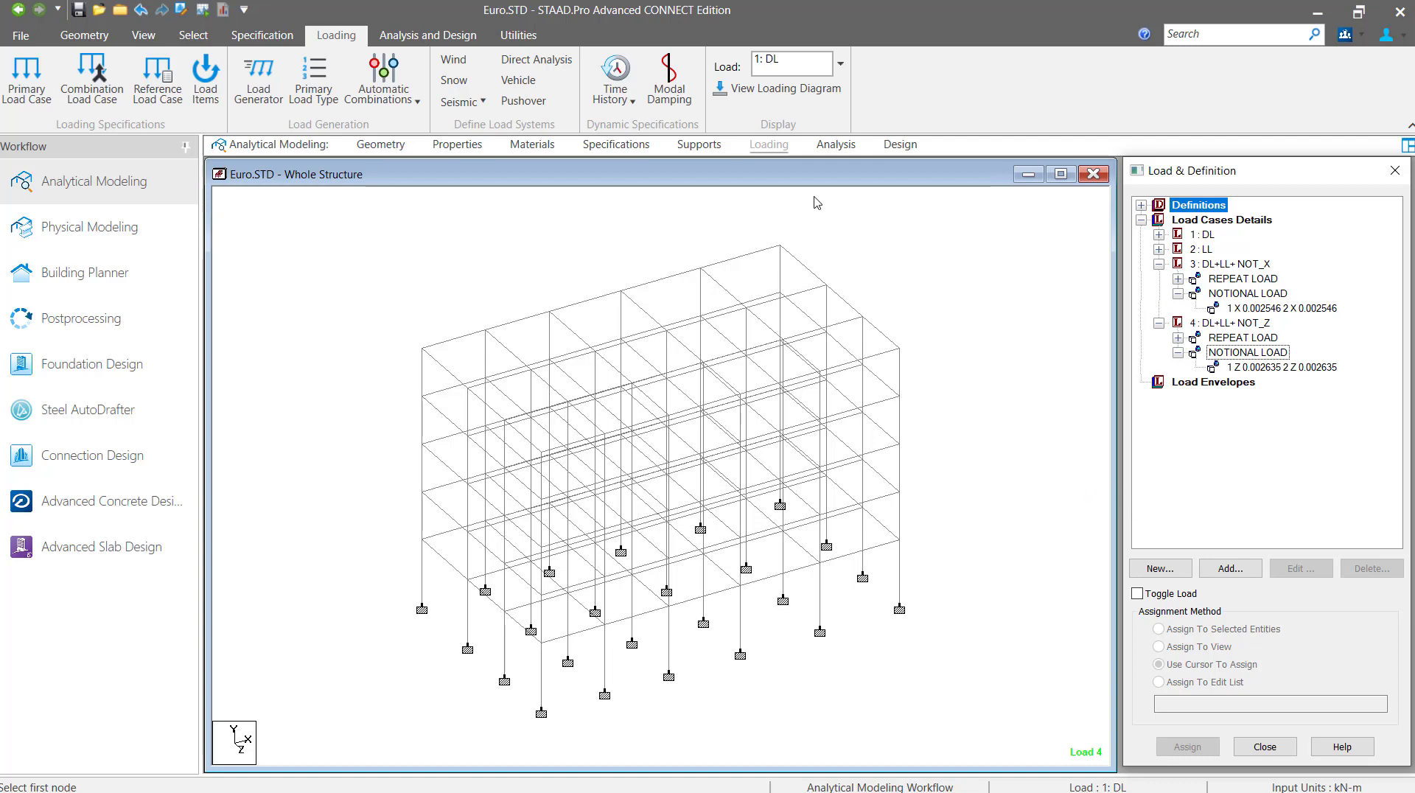
Open the steel design settings and set the current design code to EN 1993-1-1:2005
click(901, 145)
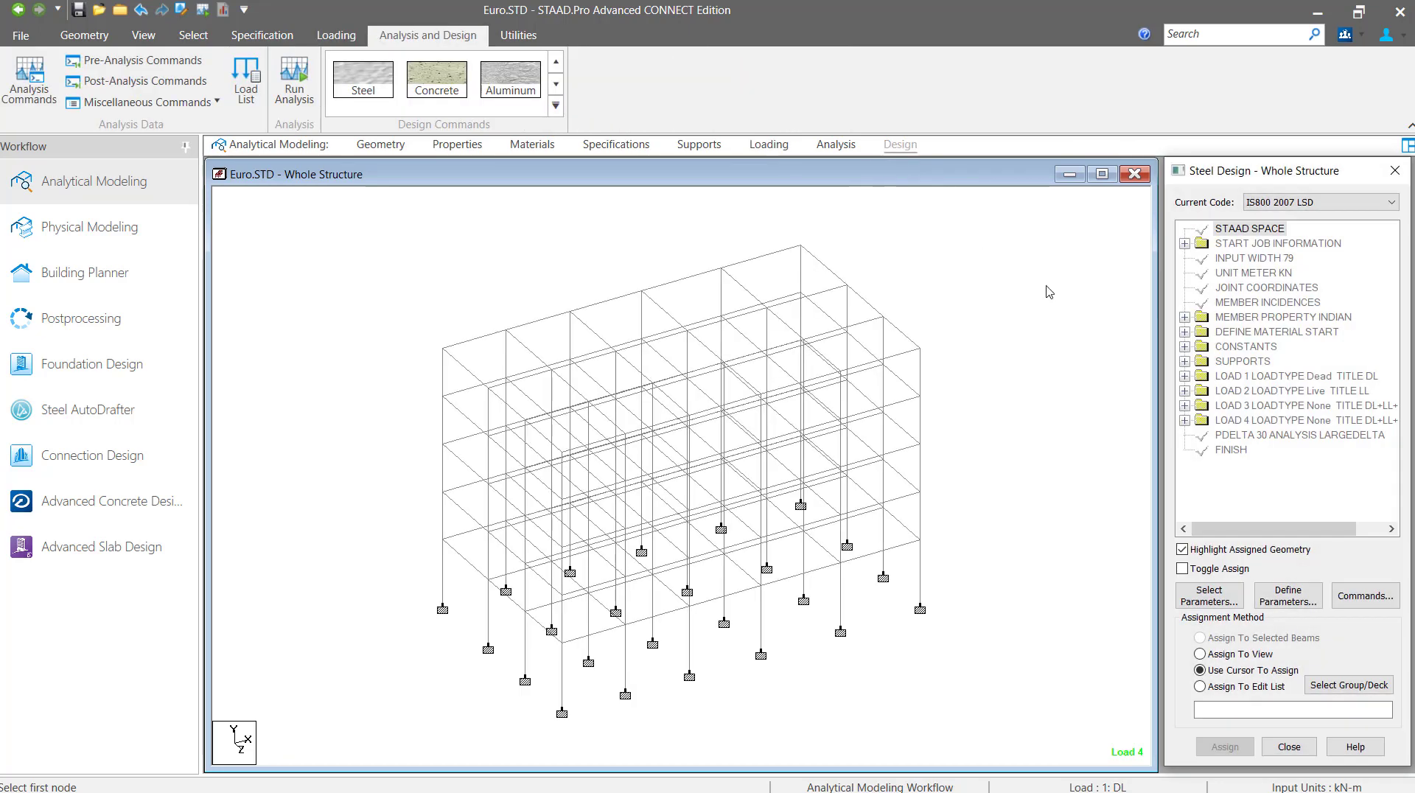
click(1310, 202)
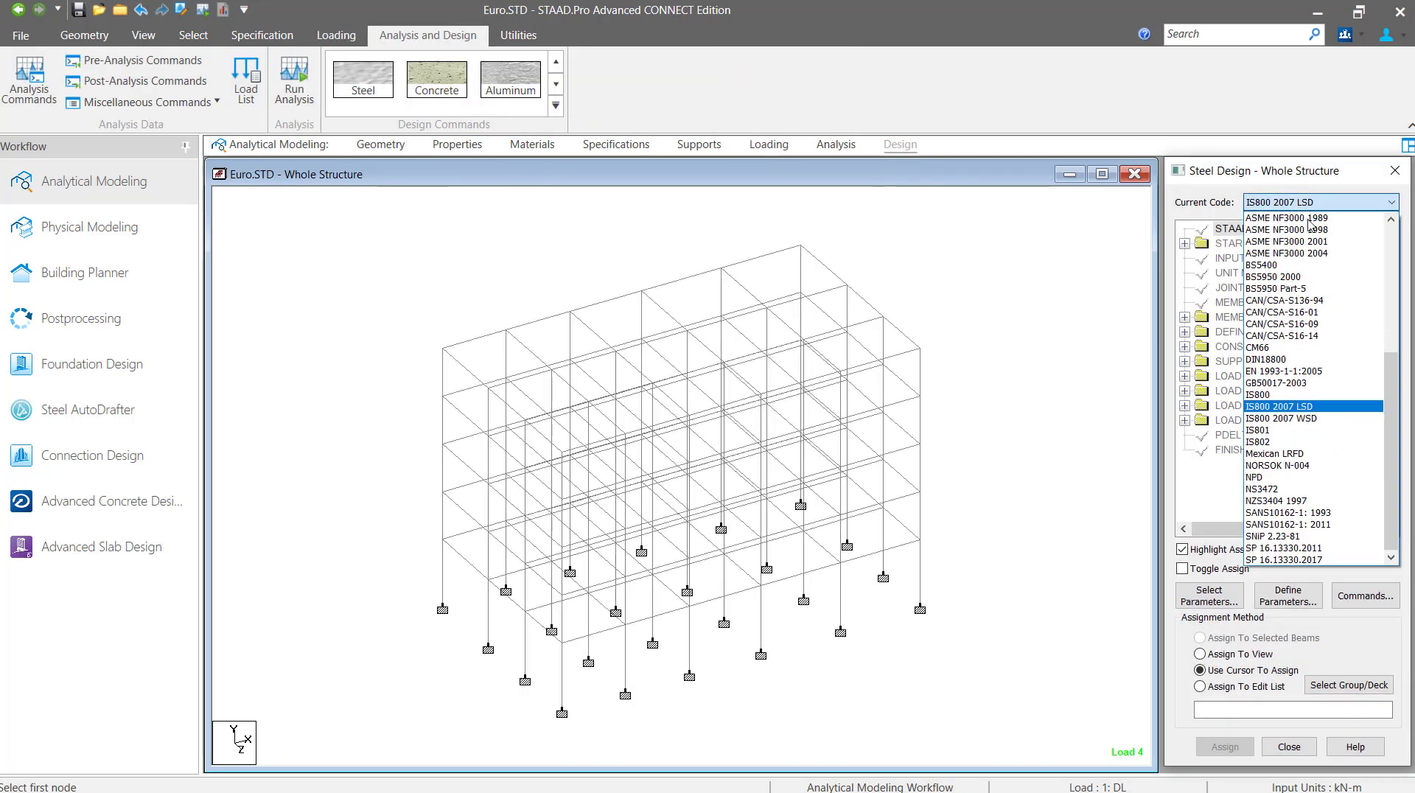
click(1291, 372)
Add a TRACK design parameter set to 2.0, output detailed results
click(1287, 596)
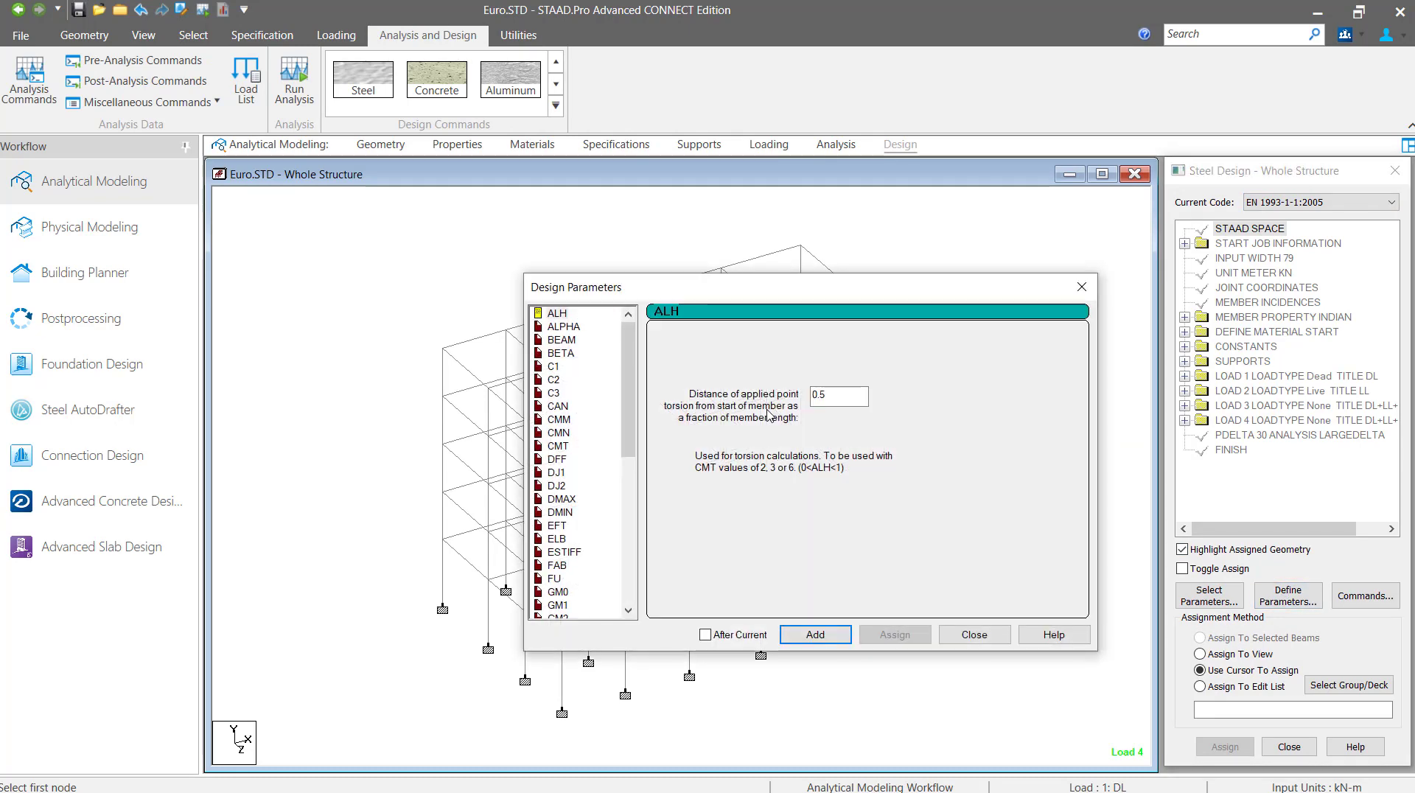
drag(634, 418, 644, 579)
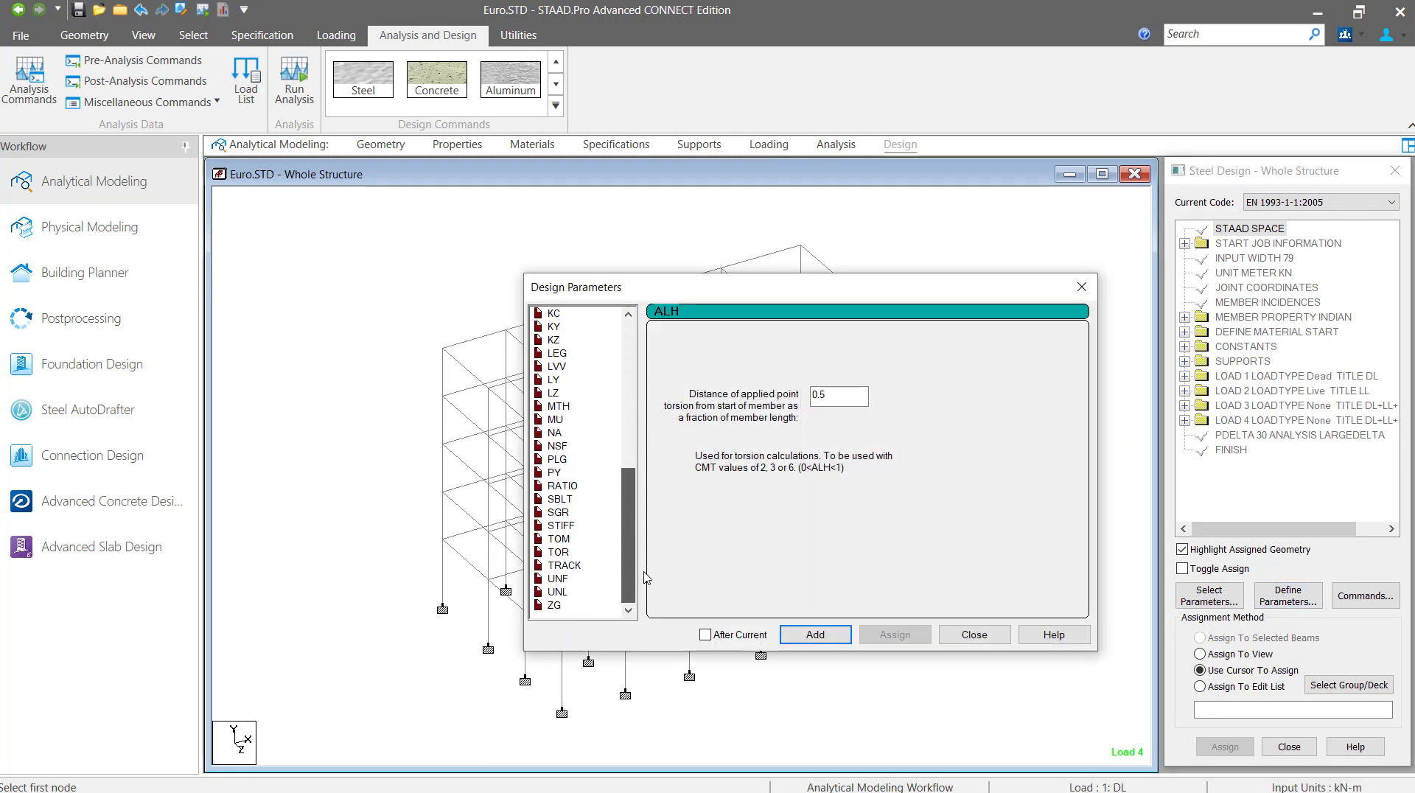
click(564, 566)
click(663, 387)
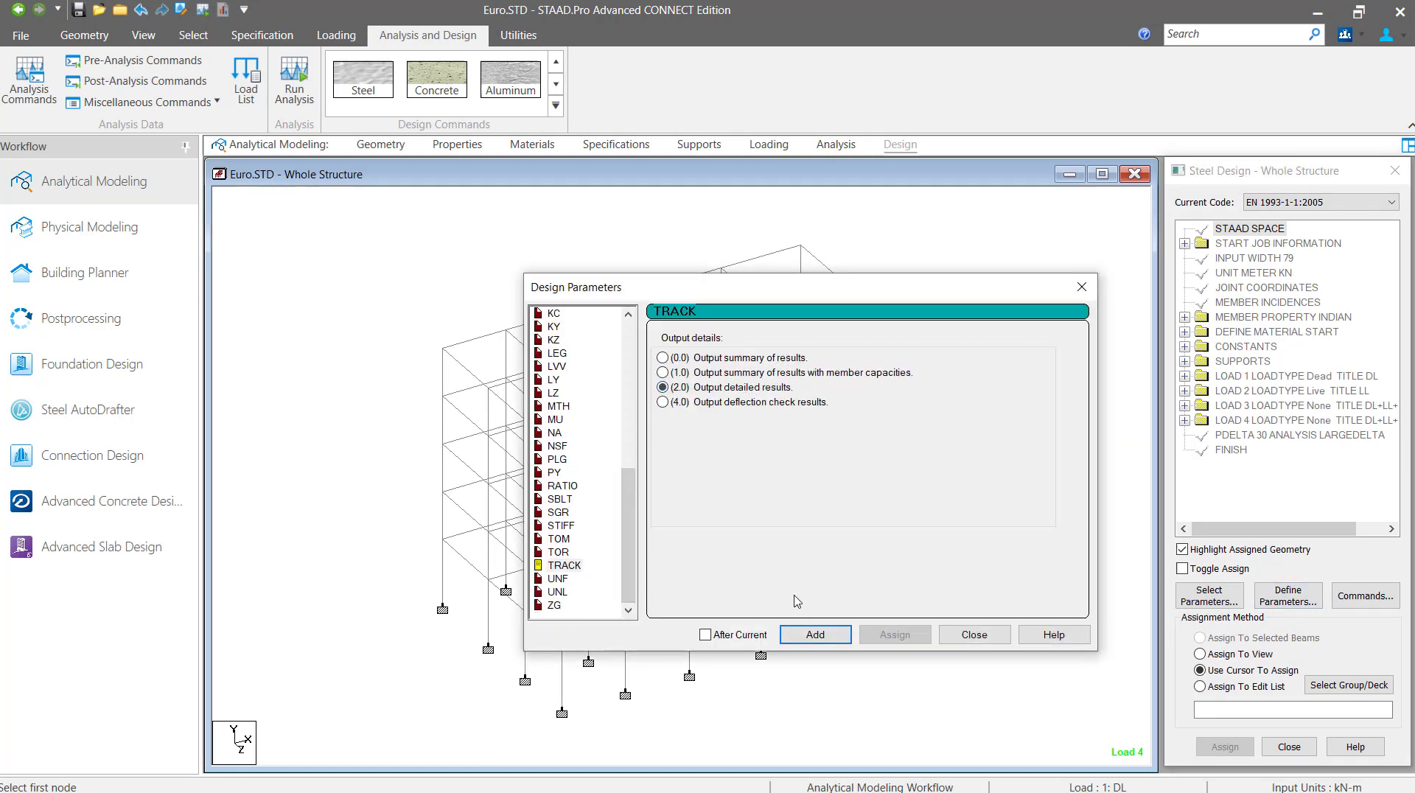
click(816, 635)
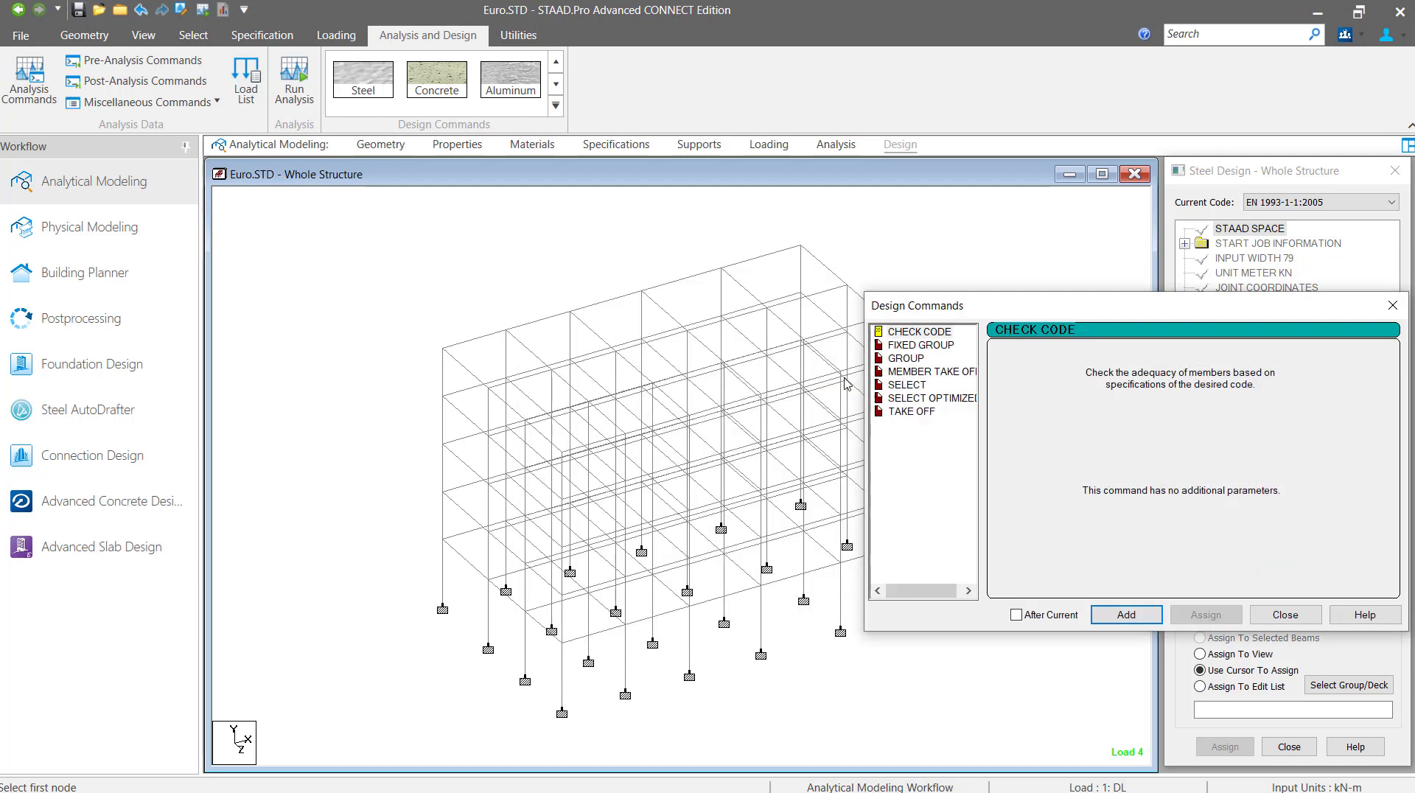
Add a CHECK CODE design command and expand the PARAMETER 1 group
click(1126, 615)
click(1286, 614)
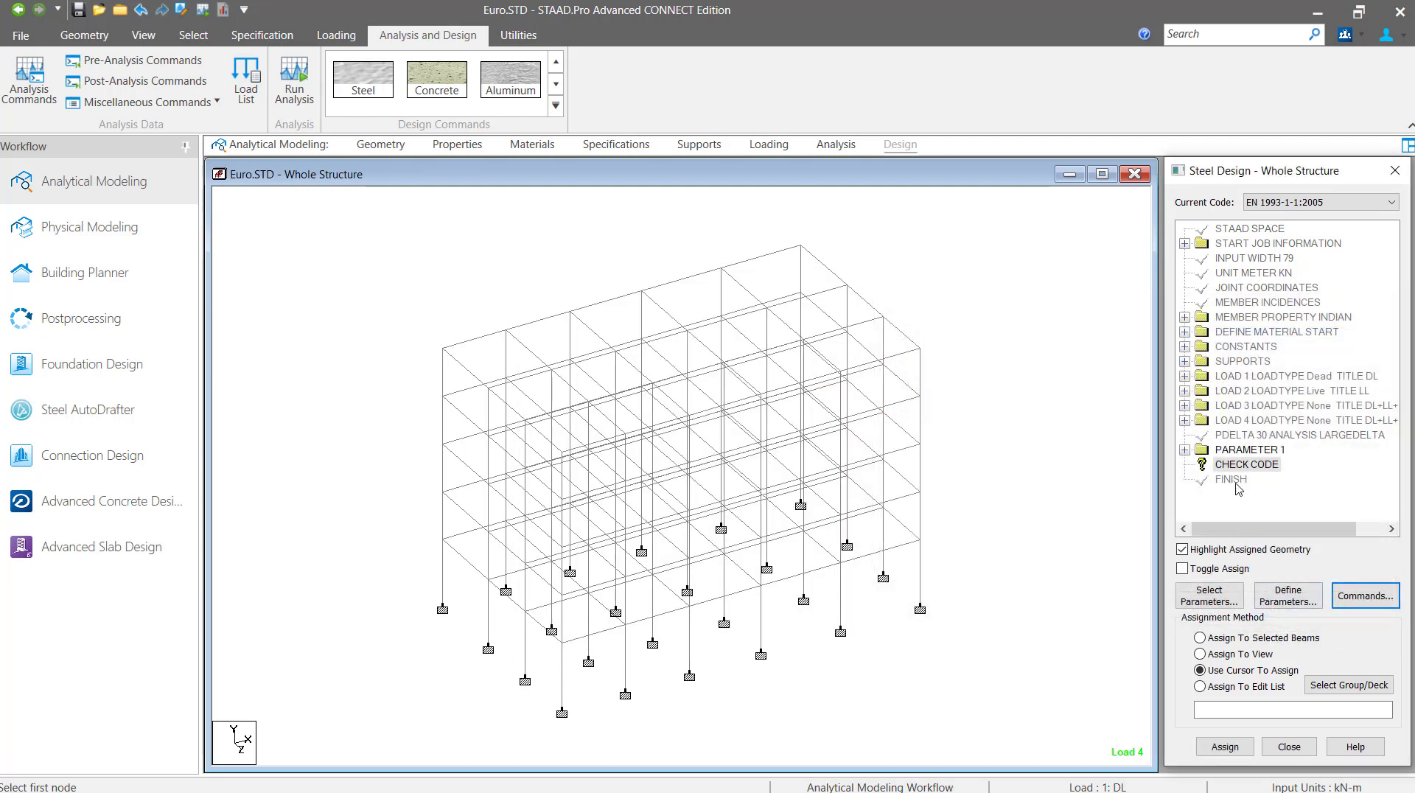
click(1184, 450)
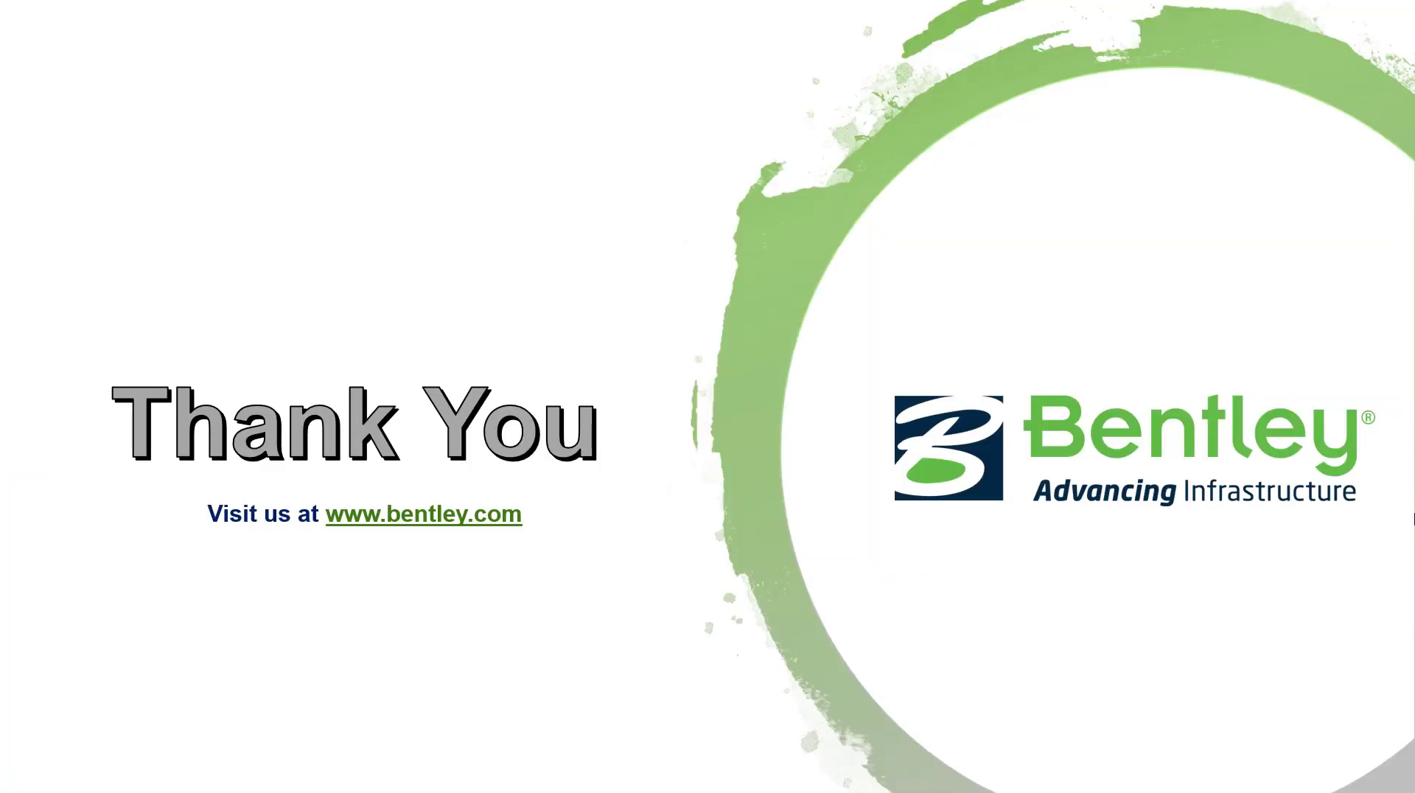